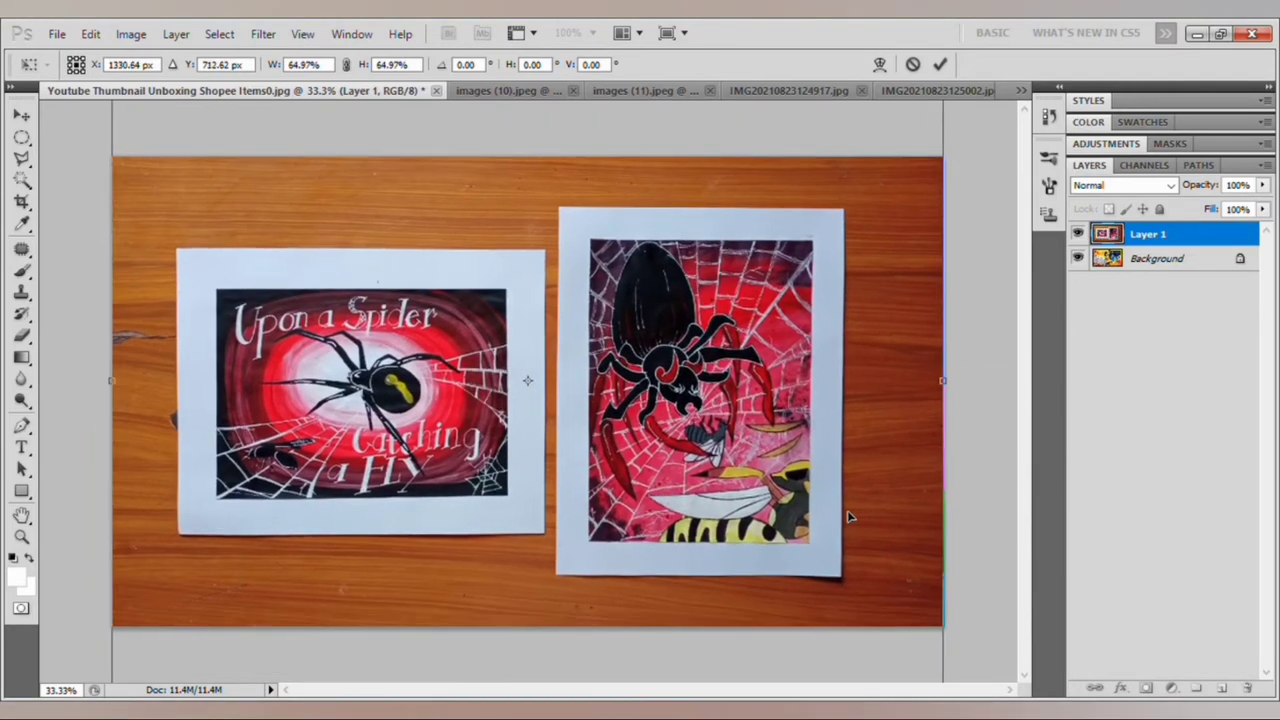
Enlarge the table photo on Layer 1 to about 69%, nudged right and down to fill the canvas
{"action": "key", "text": "ctrl+minus"}
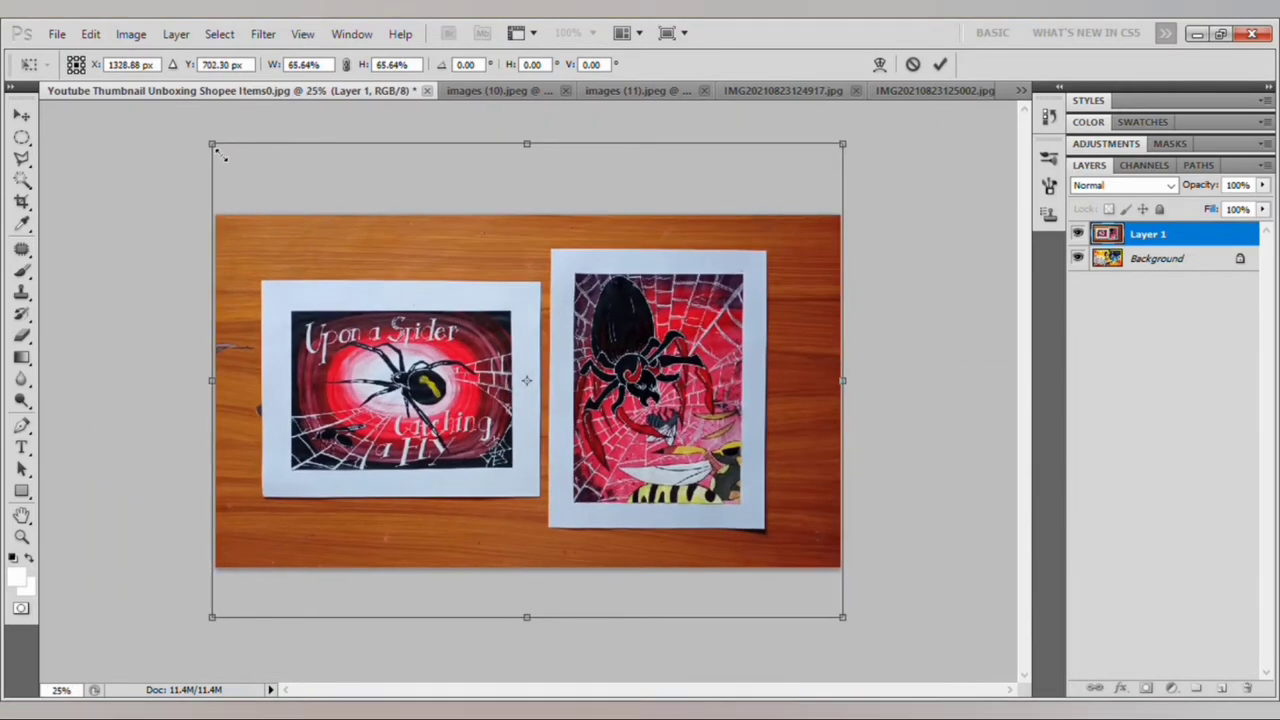
{"action": "left_click_drag", "start_coordinate": [217, 143], "coordinate": [175, 122]}
{"action": "mouse_move", "coordinate": [843, 617]}
{"action": "left_mouse_down"}
{"action": "mouse_move", "coordinate": [871, 640]}
{"action": "mouse_move", "coordinate": [851, 608]}
{"action": "mouse_move", "coordinate": [855, 622]}
{"action": "left_mouse_up"}
{"action": "left_click_drag", "start_coordinate": [700, 450], "coordinate": [714, 460]}
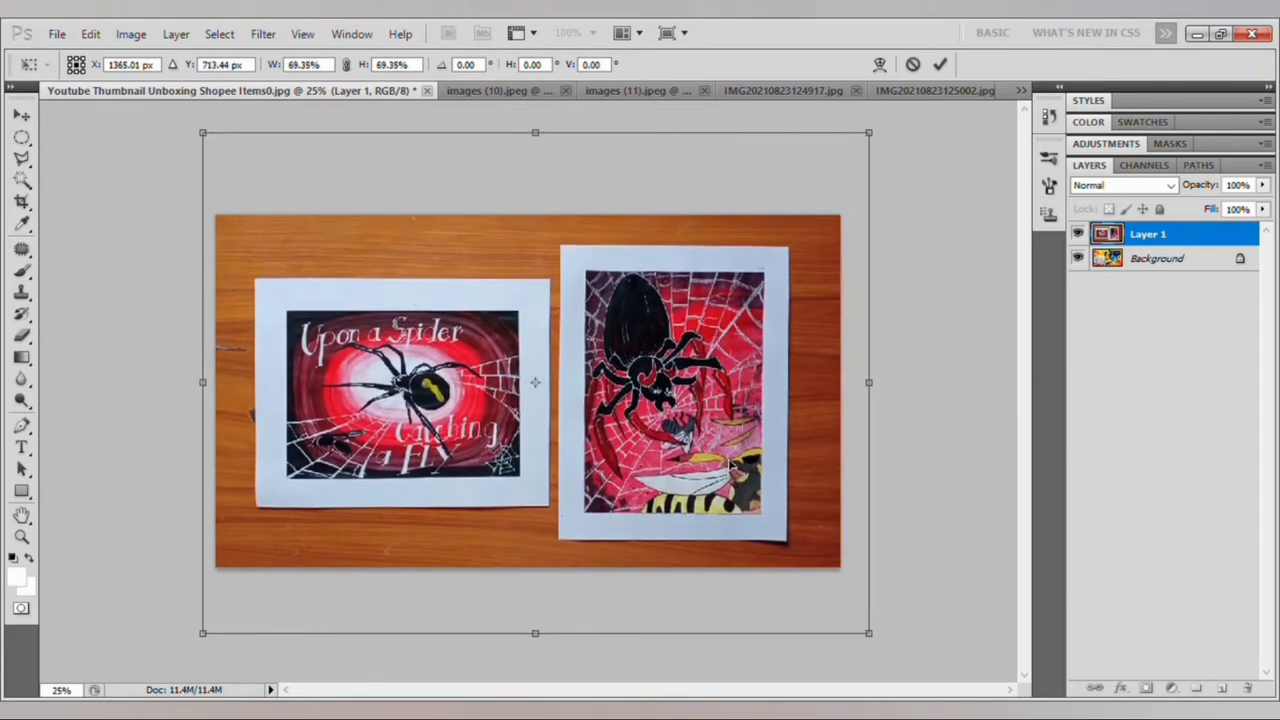
{"action": "key", "text": "Return"}
{"action": "key", "text": "i"}
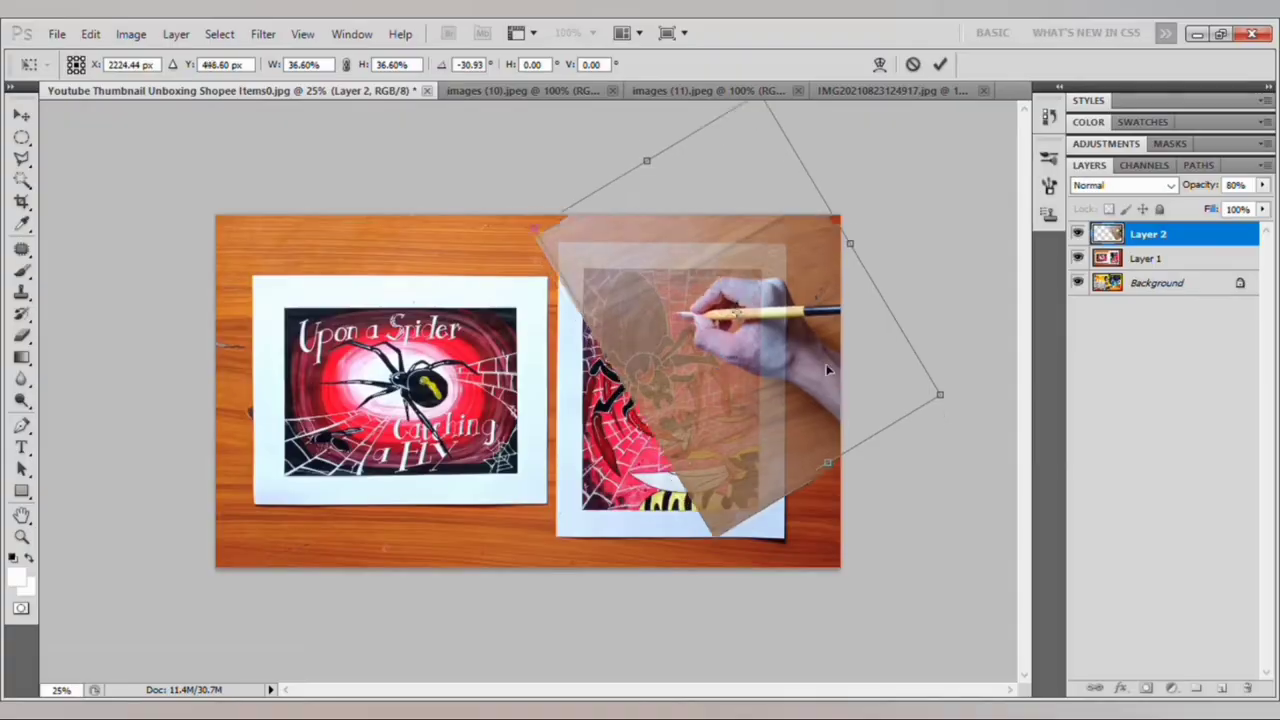
Commit the hand photo on Layer 2, scaled to about 36% and rotated -31°, over the right painting
{"action": "key", "text": "Return"}
{"action": "key", "text": "i"}
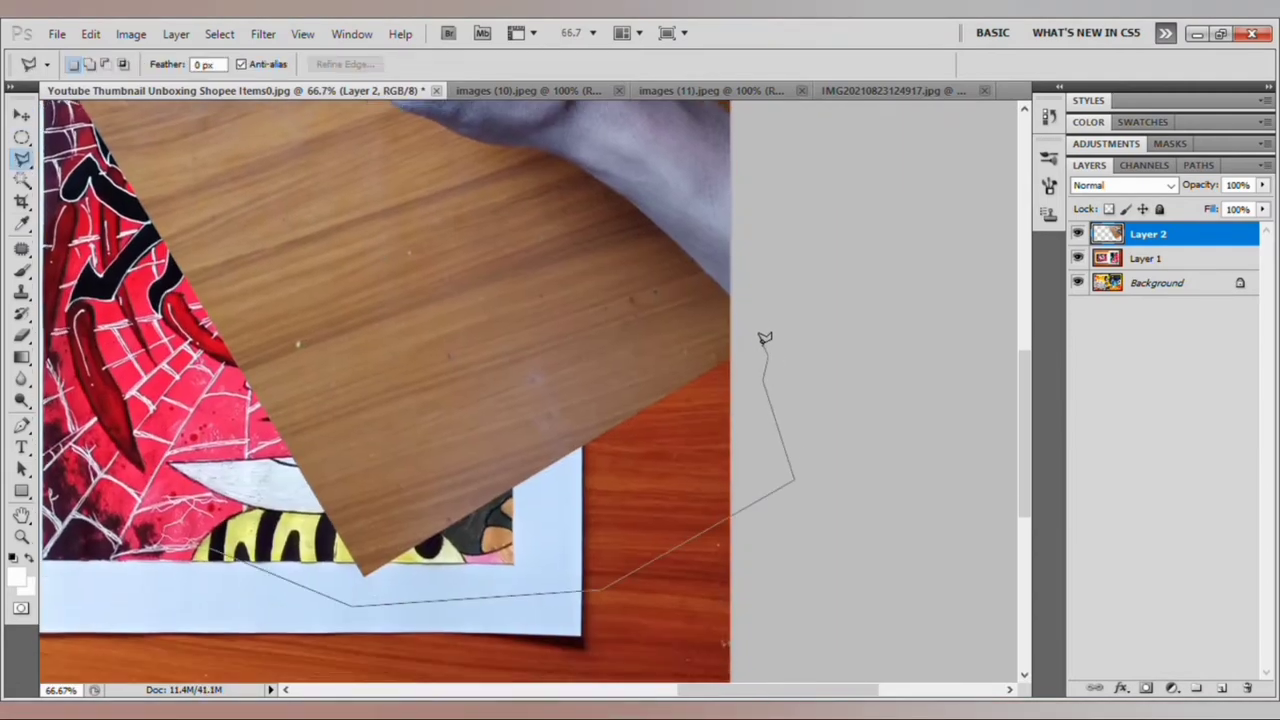
Trace a Polygonal Lasso outline along the sleeve and hand edge at high magnification
{"action": "double_click", "coordinate": [750, 276]}
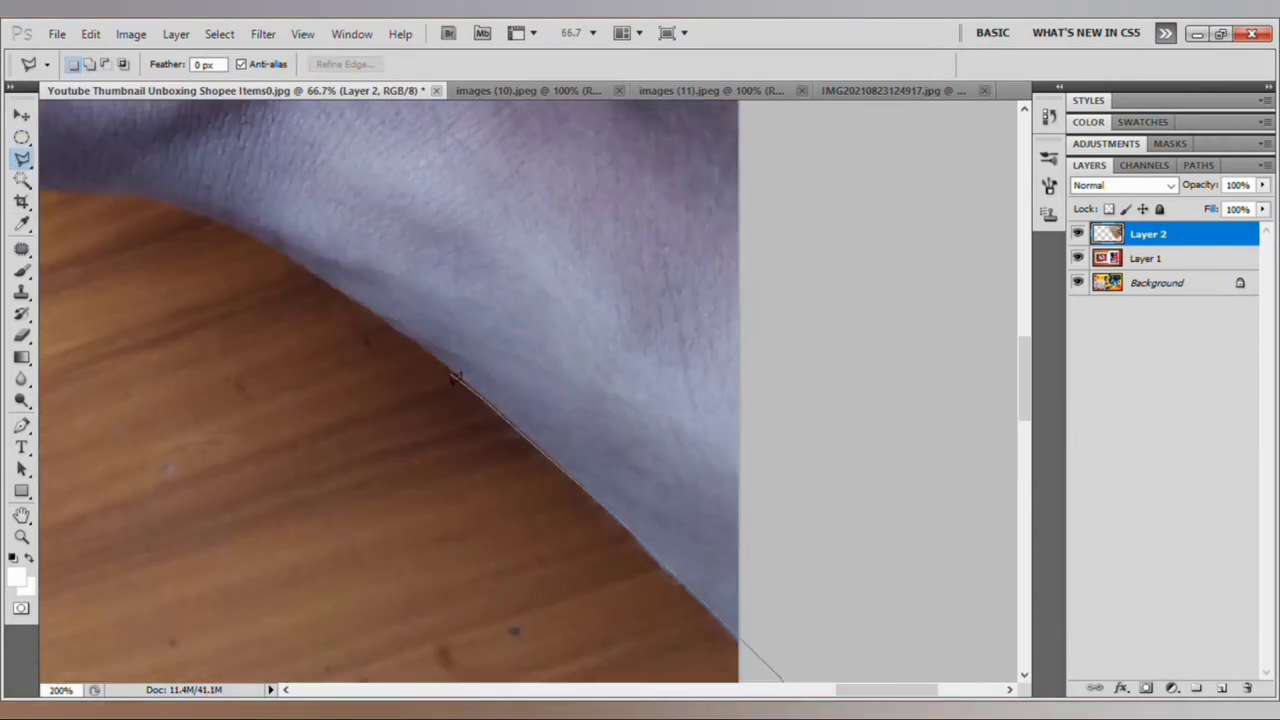
{"action": "left_click_drag", "start_coordinate": [455, 378], "coordinate": [672, 445]}
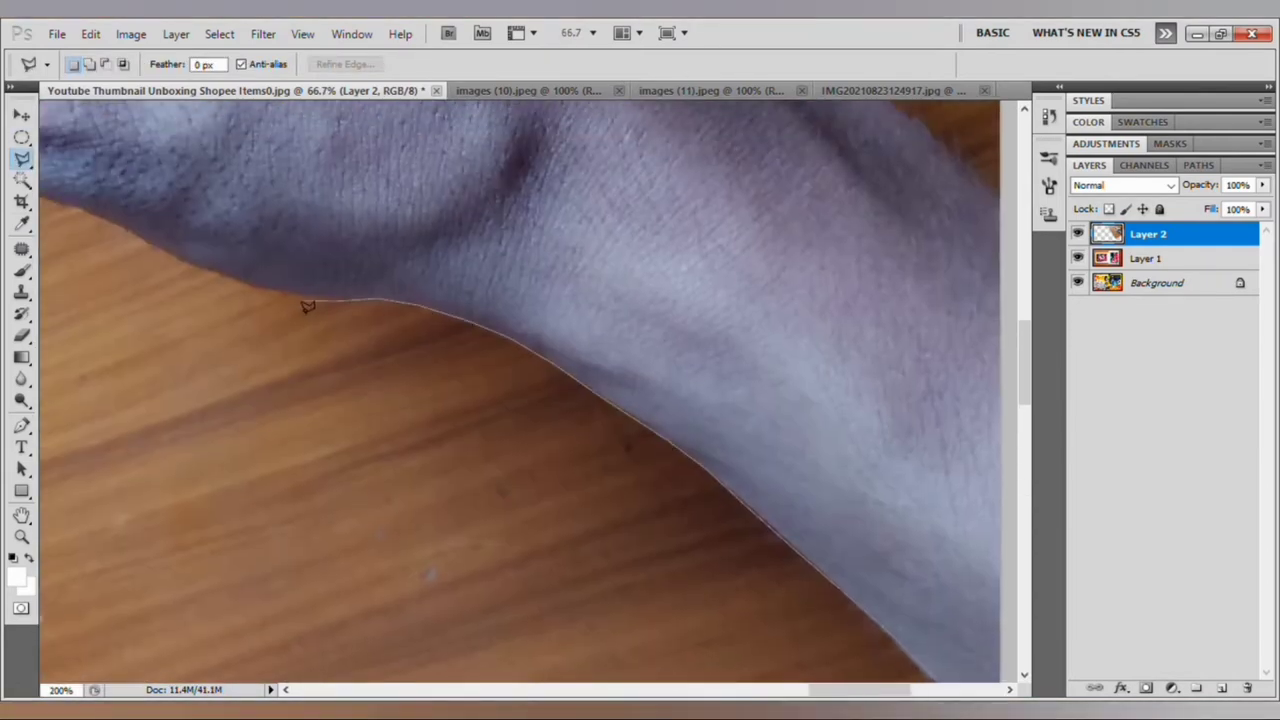
{"action": "left_click_drag", "start_coordinate": [307, 306], "coordinate": [687, 430]}
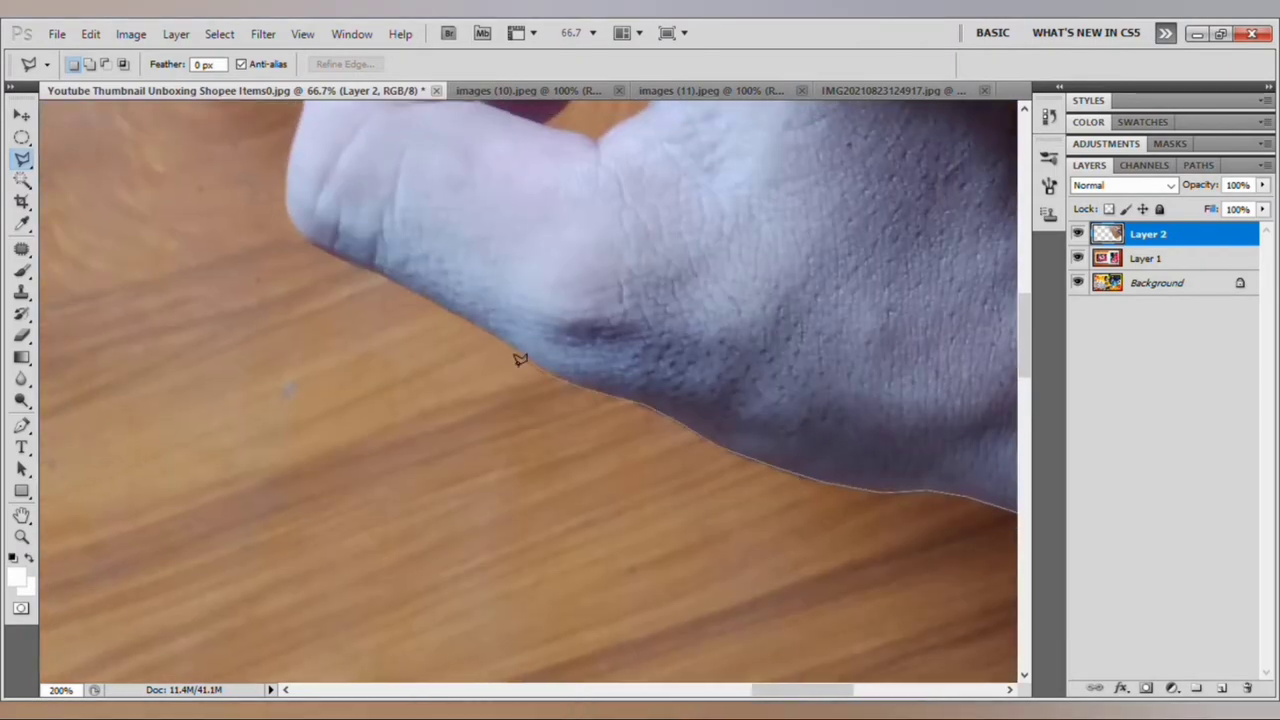
{"action": "left_click_drag", "start_coordinate": [422, 299], "coordinate": [622, 516]}
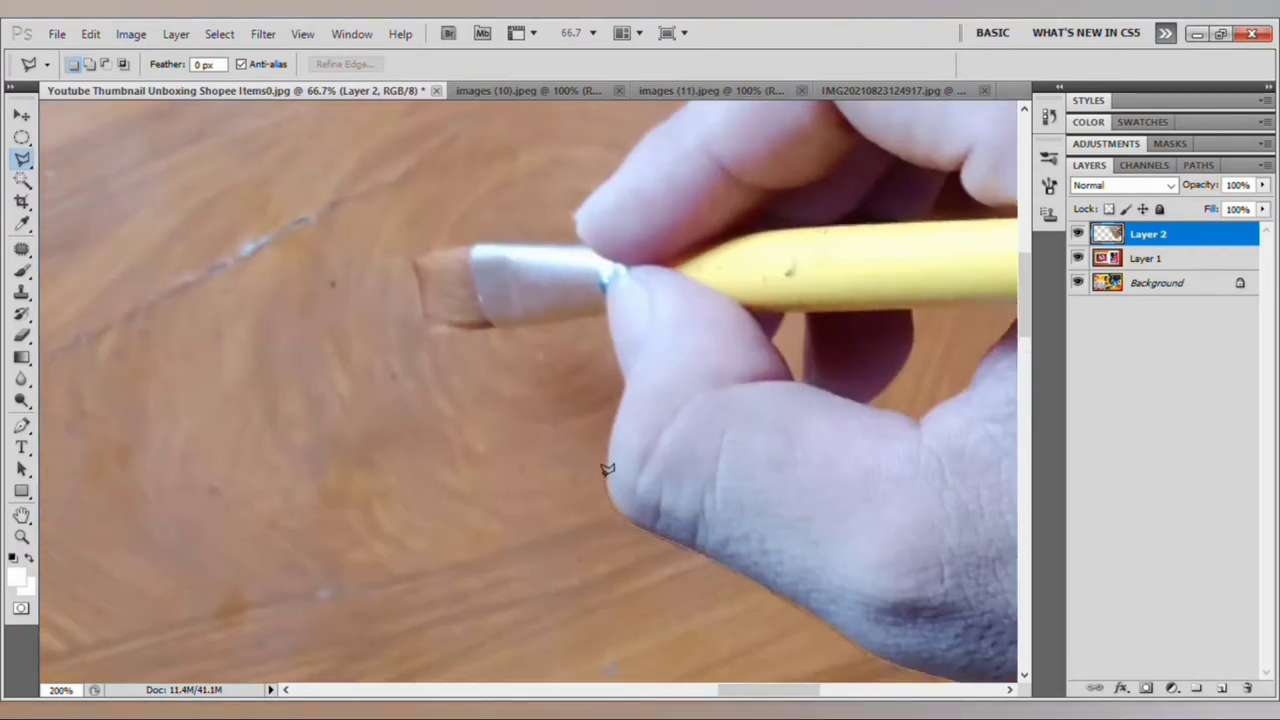
{"action": "scroll", "coordinate": [607, 469], "scroll_direction": "up", "scroll_amount": 3}
{"action": "left_click_drag", "start_coordinate": [630, 328], "coordinate": [660, 370]}
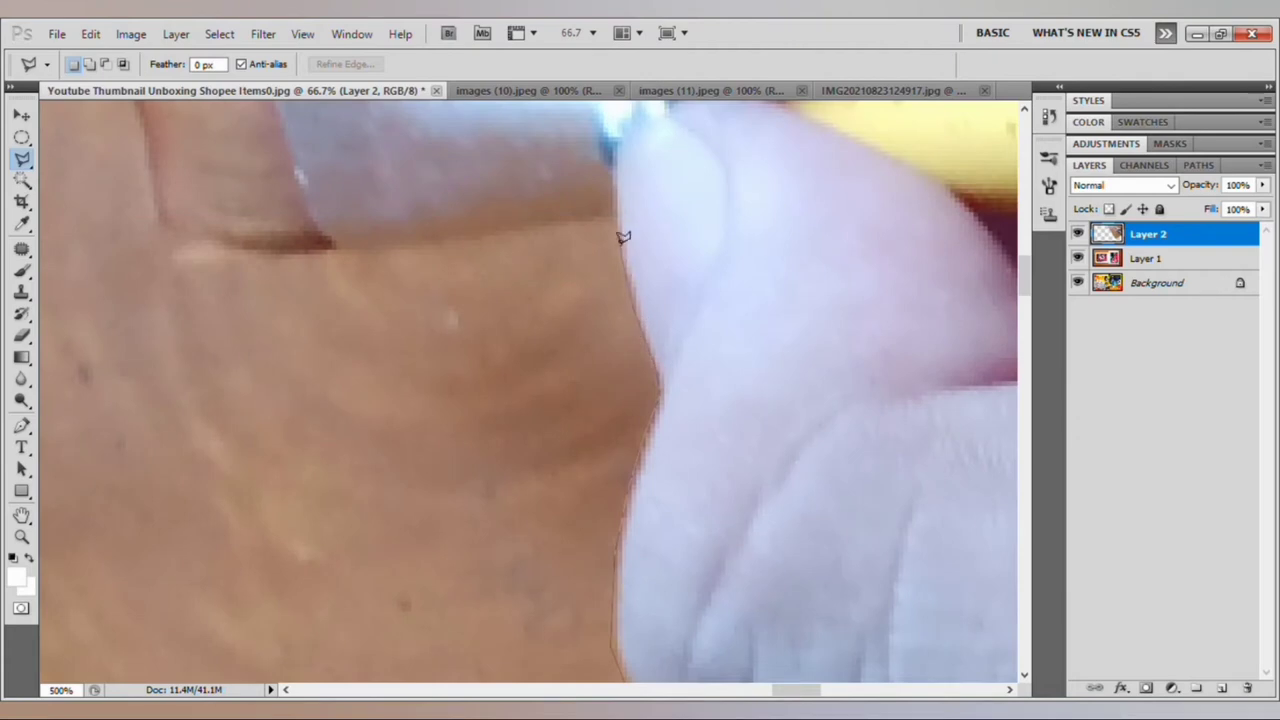
Continue the lasso outline around the fingertips and upper finger edge
{"action": "left_click_drag", "start_coordinate": [198, 252], "coordinate": [369, 466]}
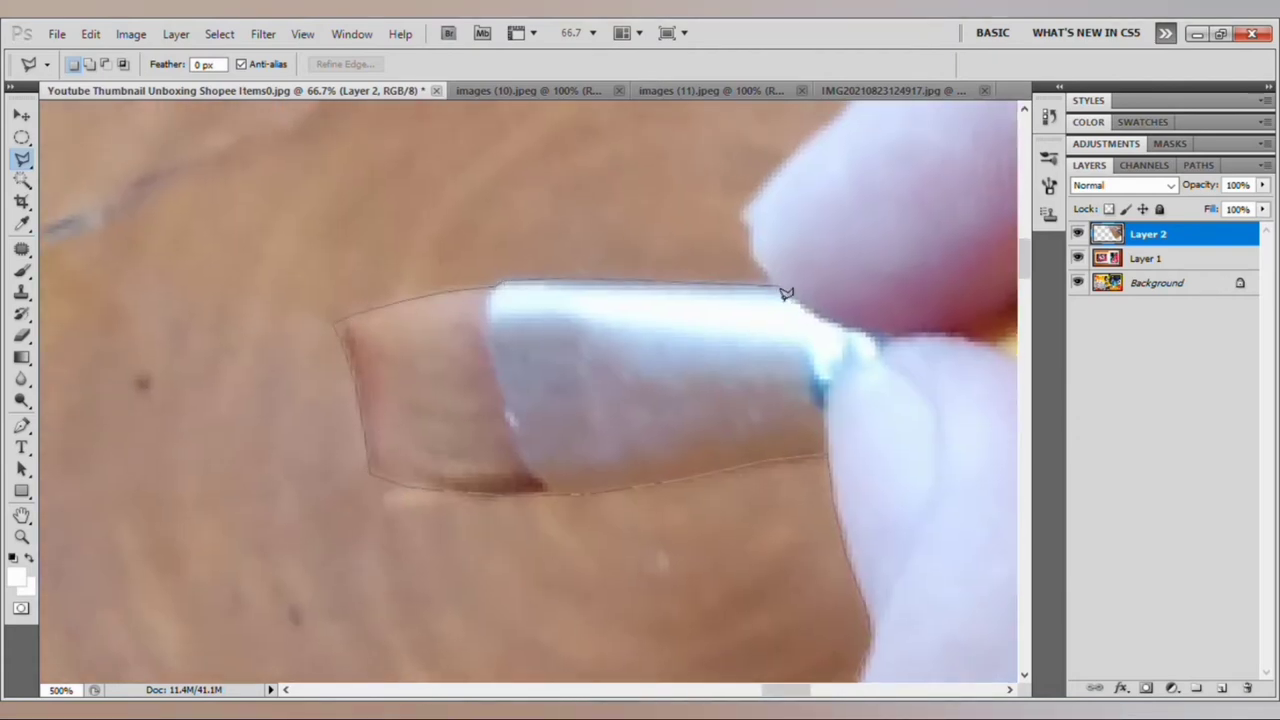
{"action": "left_click_drag", "start_coordinate": [752, 235], "coordinate": [534, 363]}
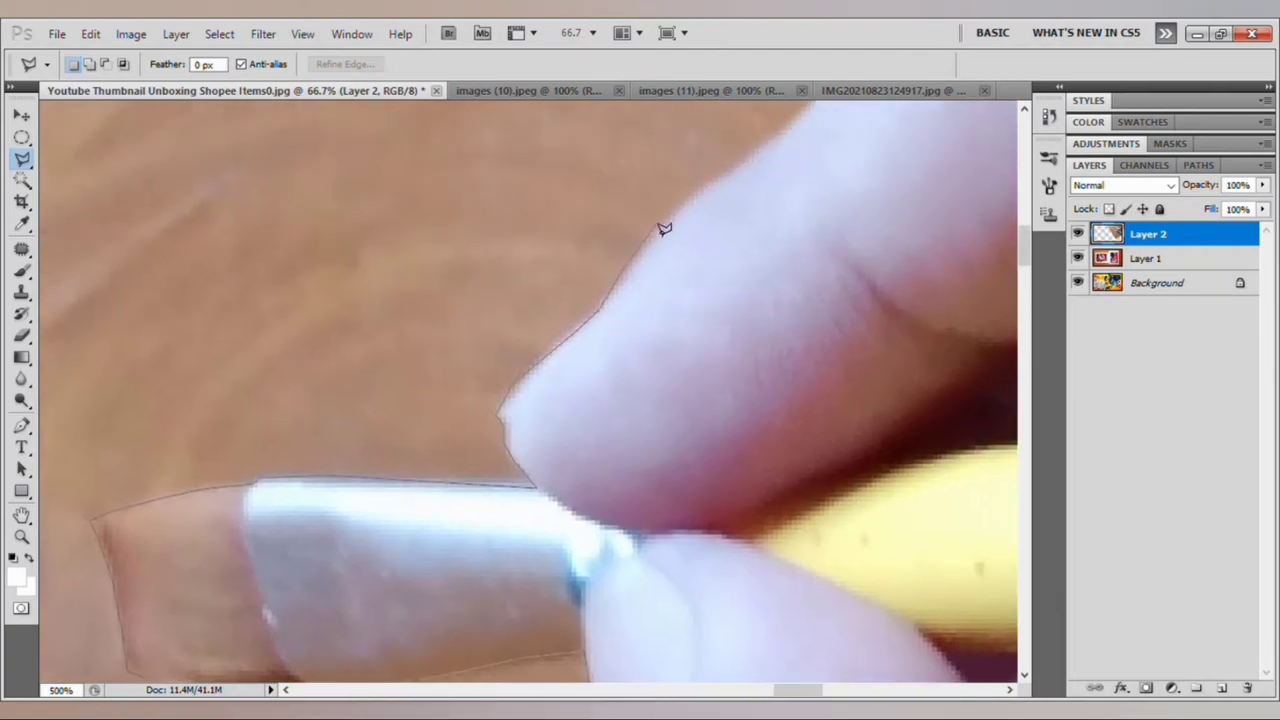
{"action": "left_click_drag", "start_coordinate": [664, 228], "coordinate": [498, 388]}
{"action": "left_click_drag", "start_coordinate": [519, 433], "coordinate": [598, 337]}
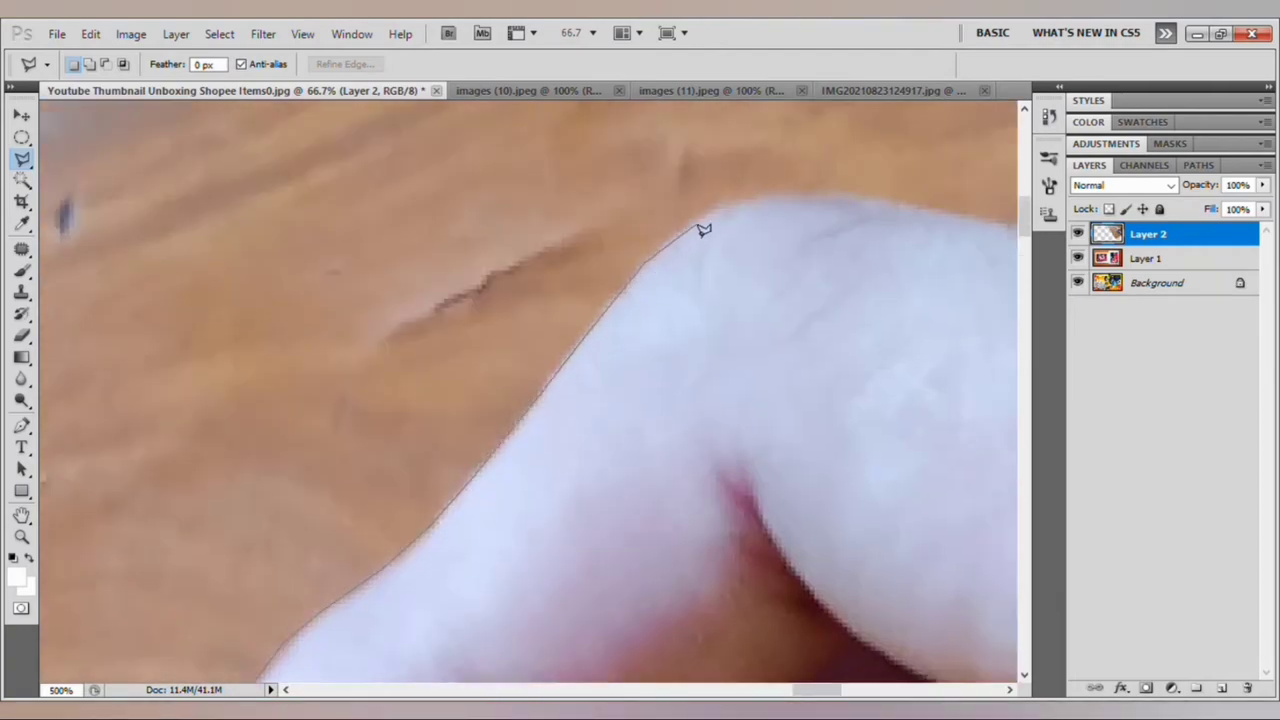
{"action": "key", "text": "ctrl+minus"}
{"action": "key", "text": "ctrl+minus"}
{"action": "key", "text": "ctrl+minus"}
{"action": "key", "text": "ctrl+minus"}
{"action": "key", "text": "ctrl+minus"}
{"action": "key", "text": "ctrl+minus"}
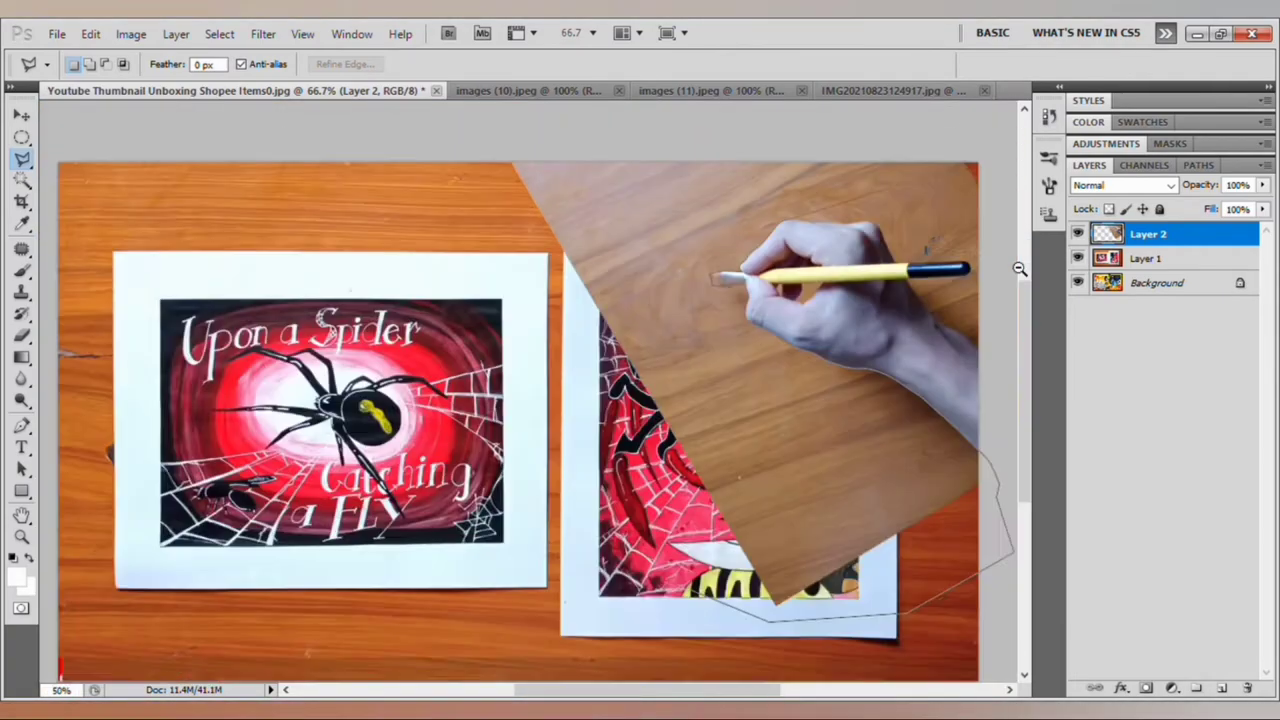
{"action": "key", "text": "ctrl+minus"}
{"action": "key", "text": "ctrl+minus"}
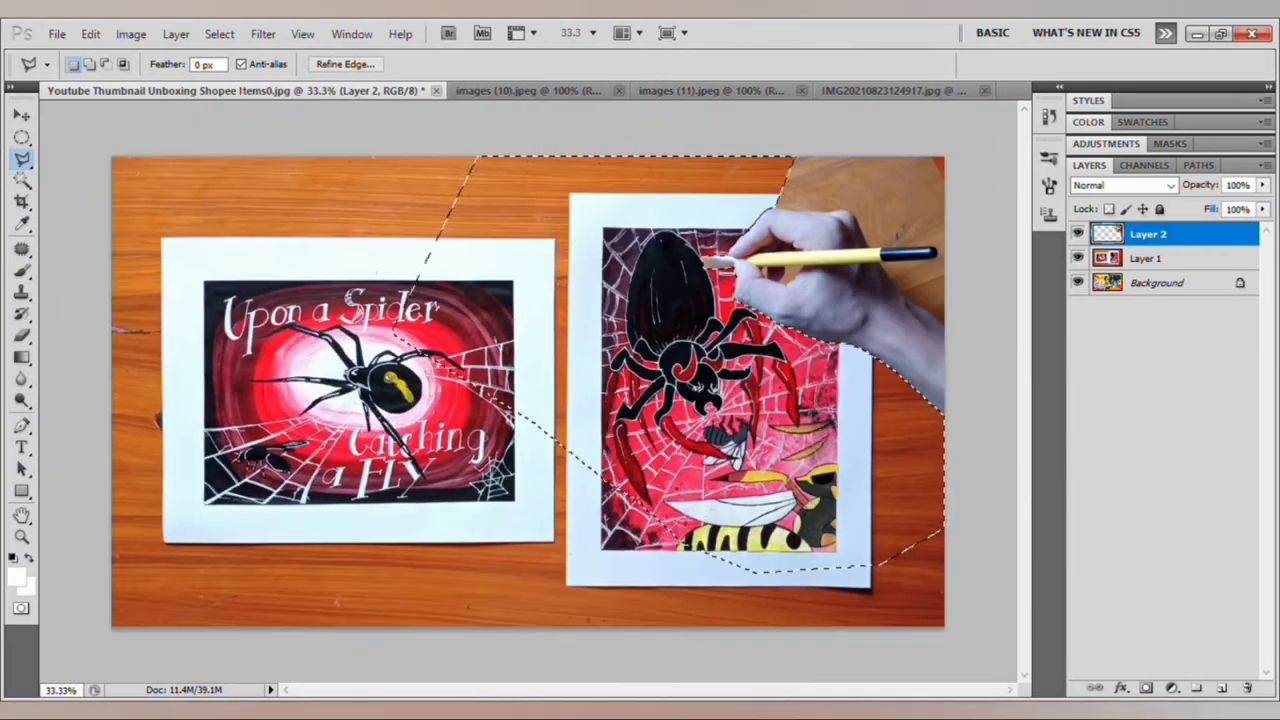
Magic Wand the leftover wood between the fingers and delete it
{"action": "key", "text": "w"}
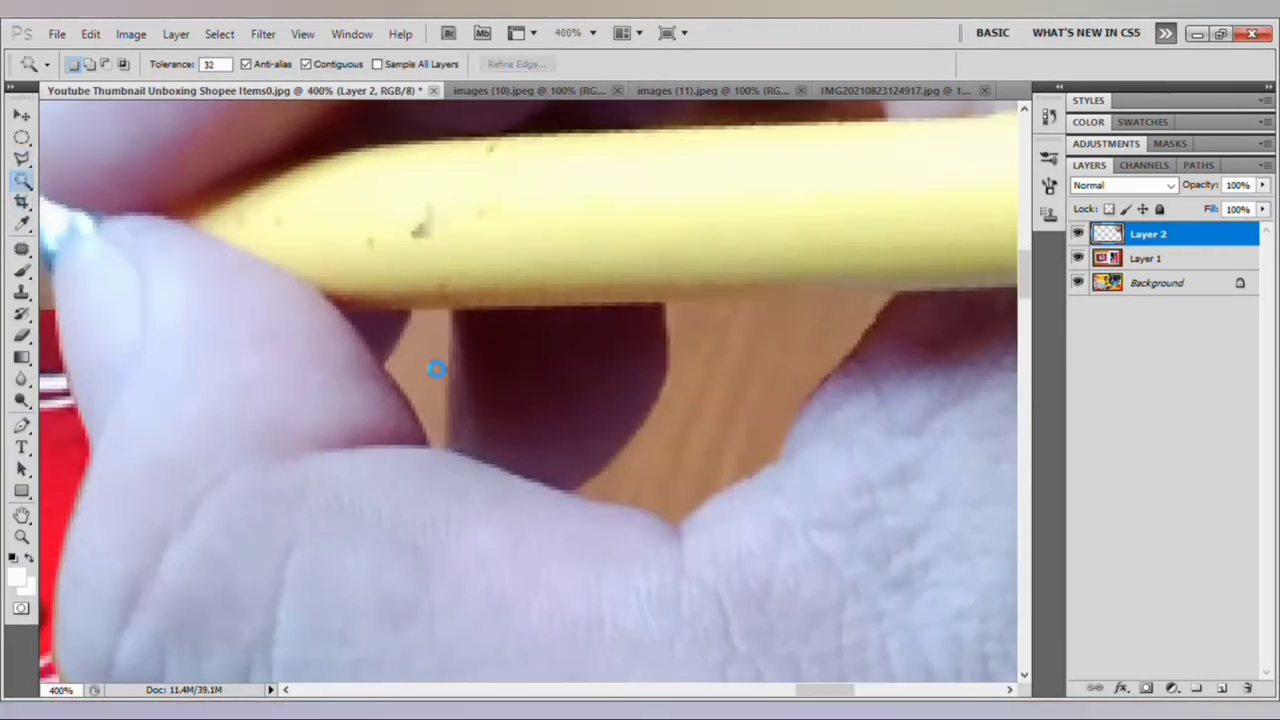
{"action": "left_click", "coordinate": [437, 390]}
{"action": "key", "text": "Delete"}
{"action": "key", "text": "ctrl+d"}
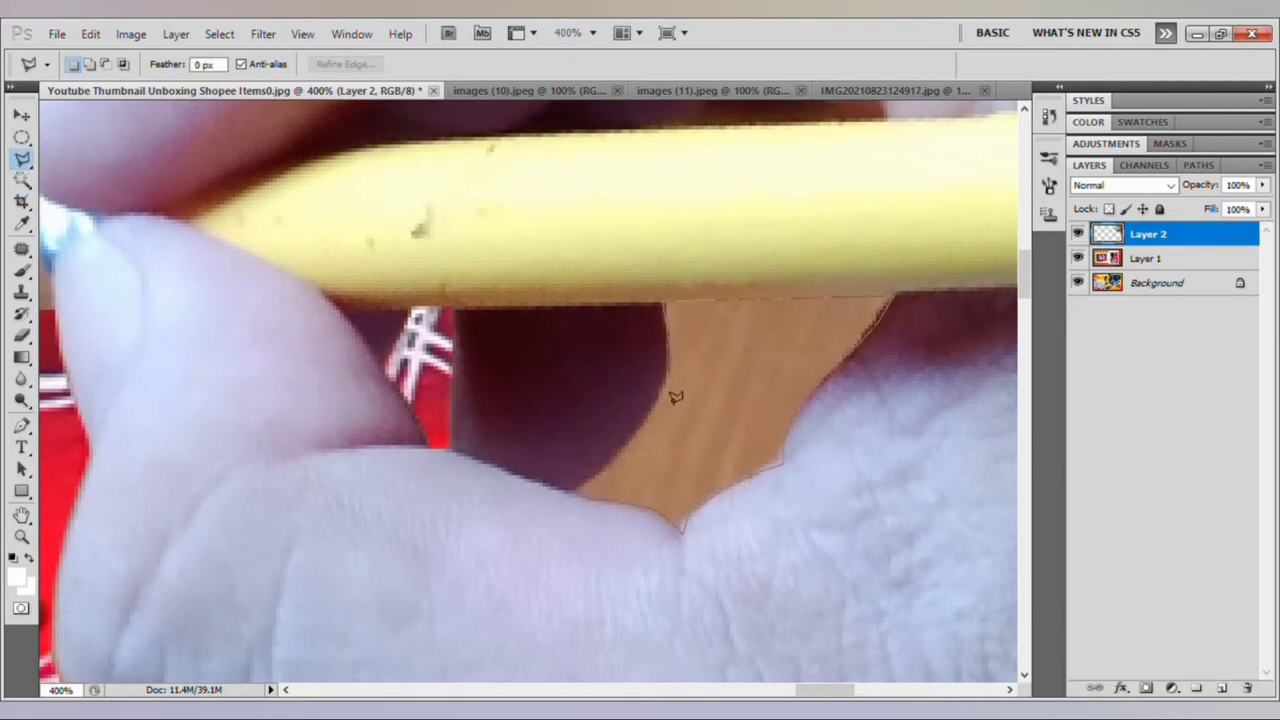
{"action": "key", "text": "ctrl+d"}
{"action": "key", "text": "ctrl+minus"}
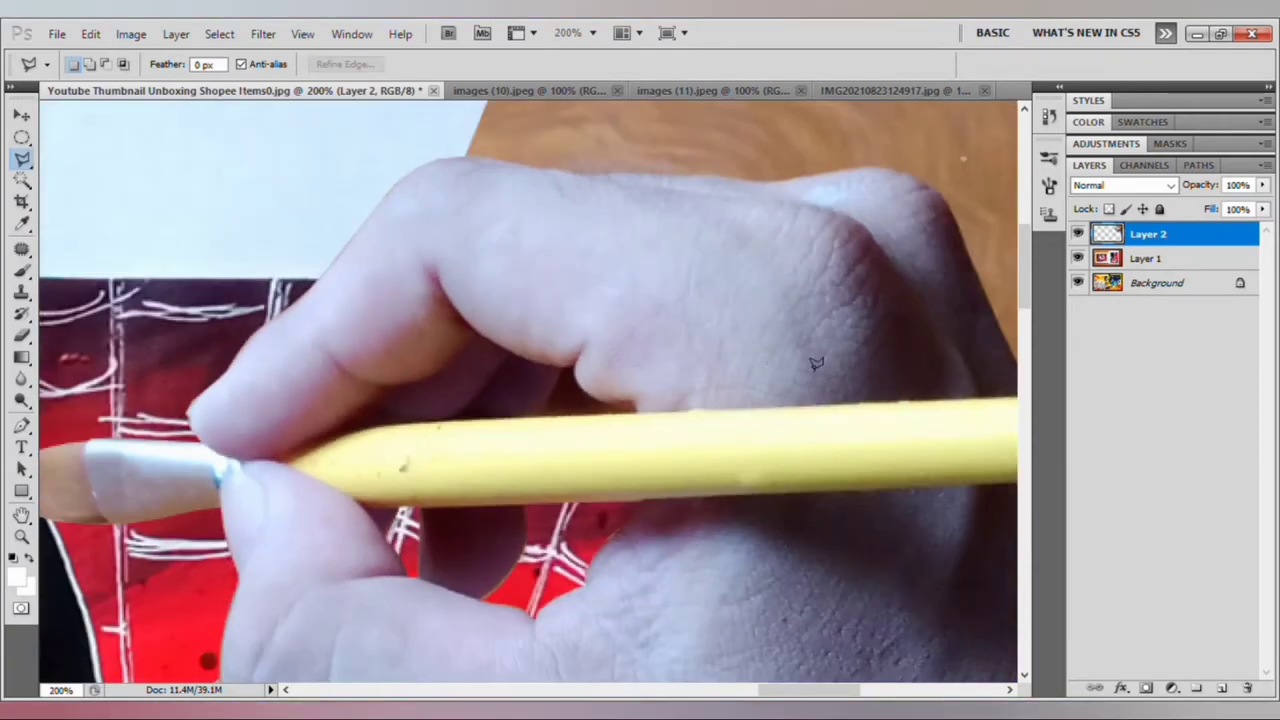
Outline the remaining wood around the brush end and fingertip with the Polygonal Lasso
{"action": "mouse_move", "coordinate": [651, 429]}
{"action": "left_mouse_down"}
{"action": "mouse_move", "coordinate": [454, 438]}
{"action": "mouse_move", "coordinate": [706, 530]}
{"action": "left_mouse_up"}
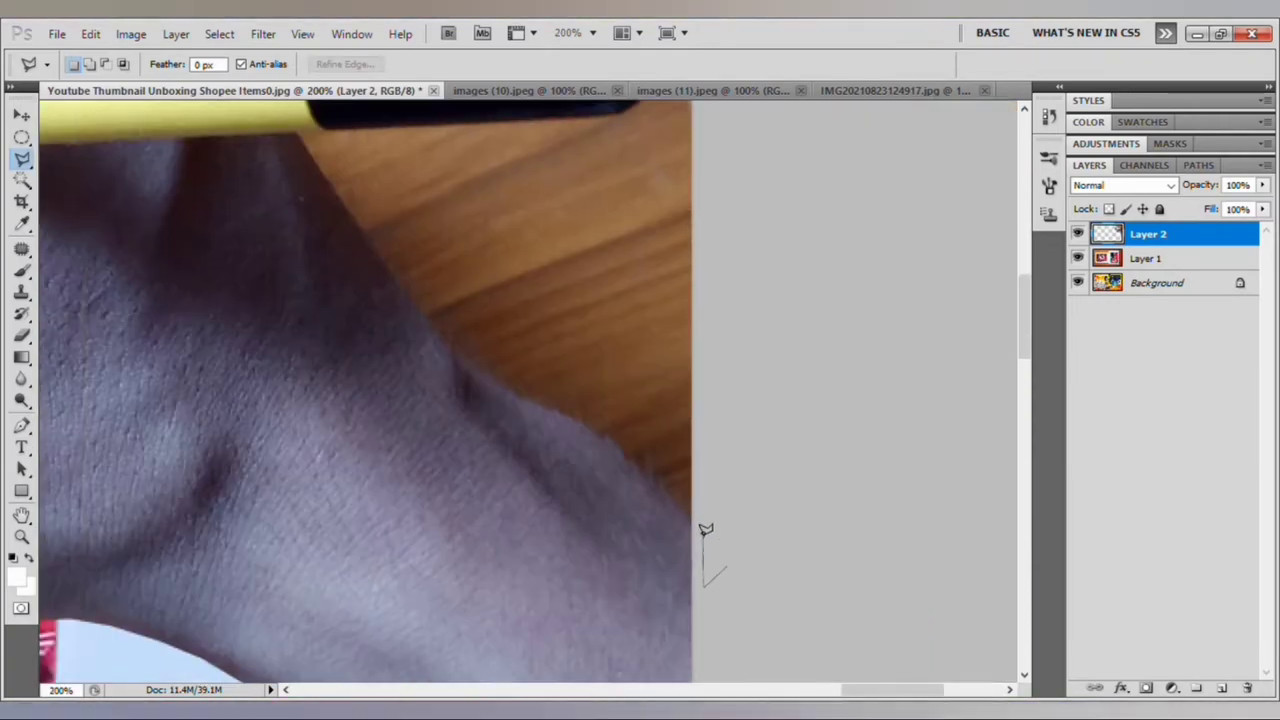
{"action": "left_click_drag", "start_coordinate": [374, 244], "coordinate": [499, 413]}
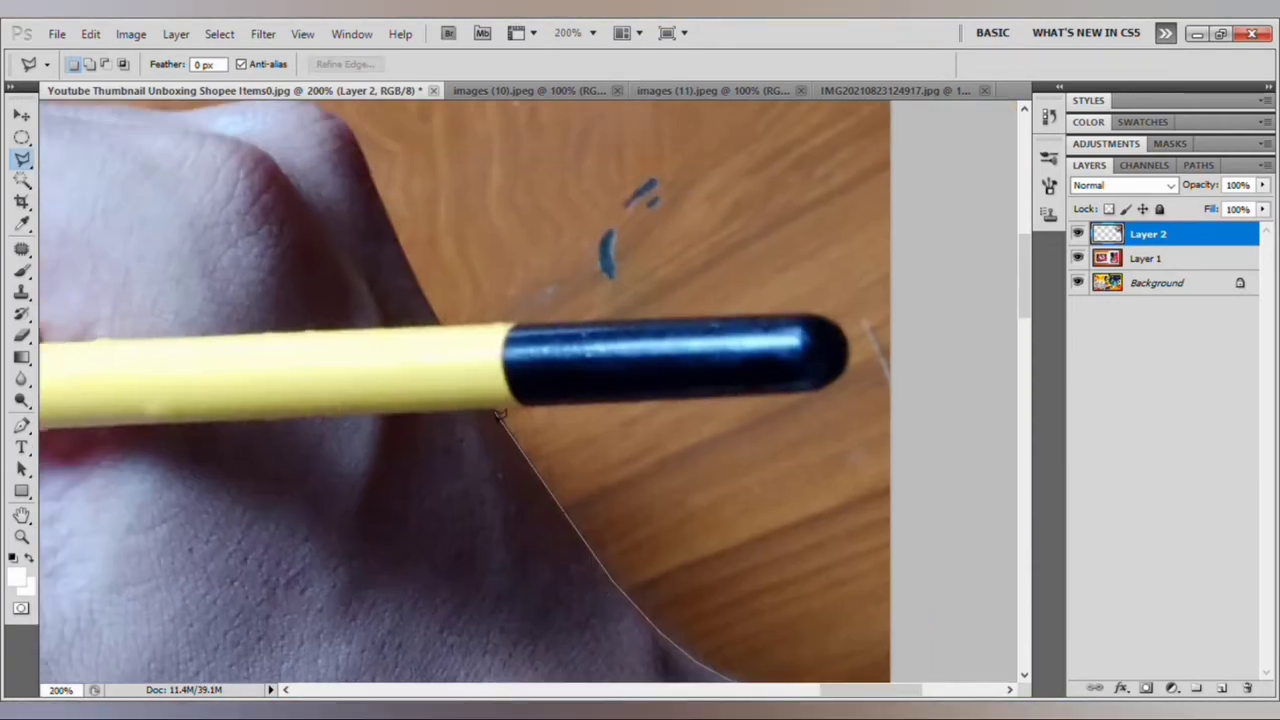
{"action": "scroll", "coordinate": [806, 398], "scroll_direction": "up", "scroll_amount": 1}
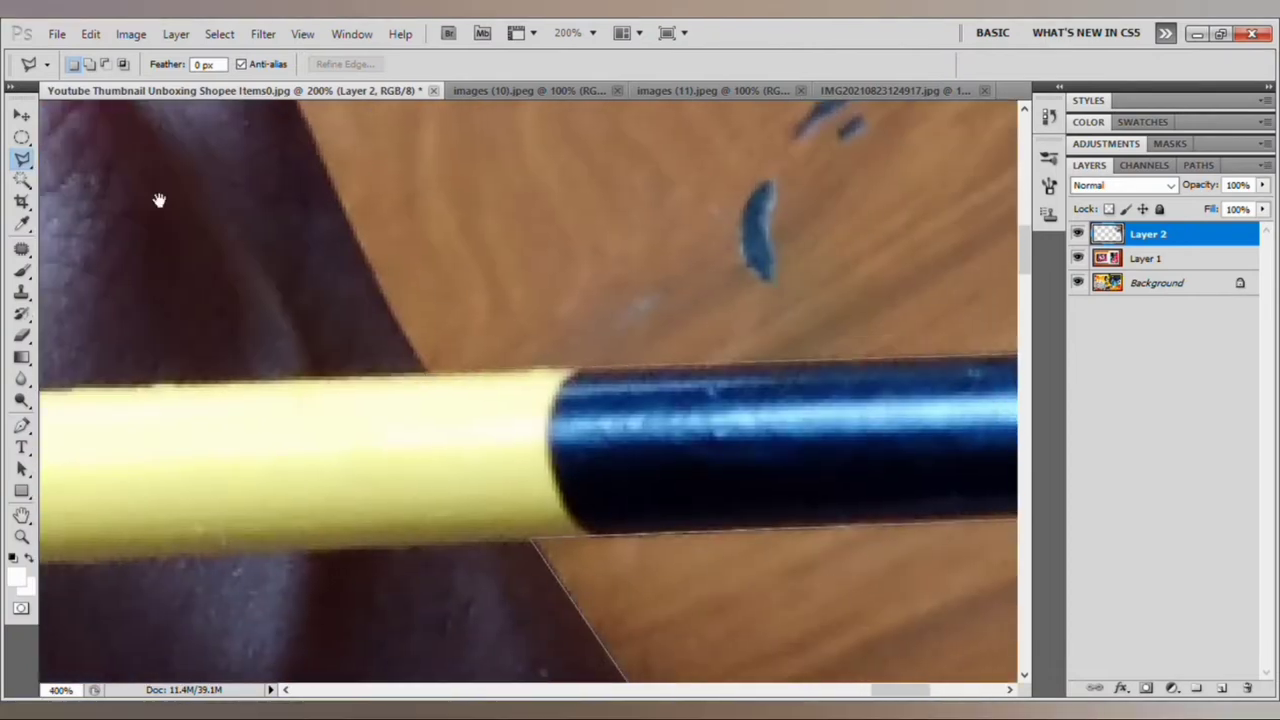
{"action": "left_click", "coordinate": [470, 436]}
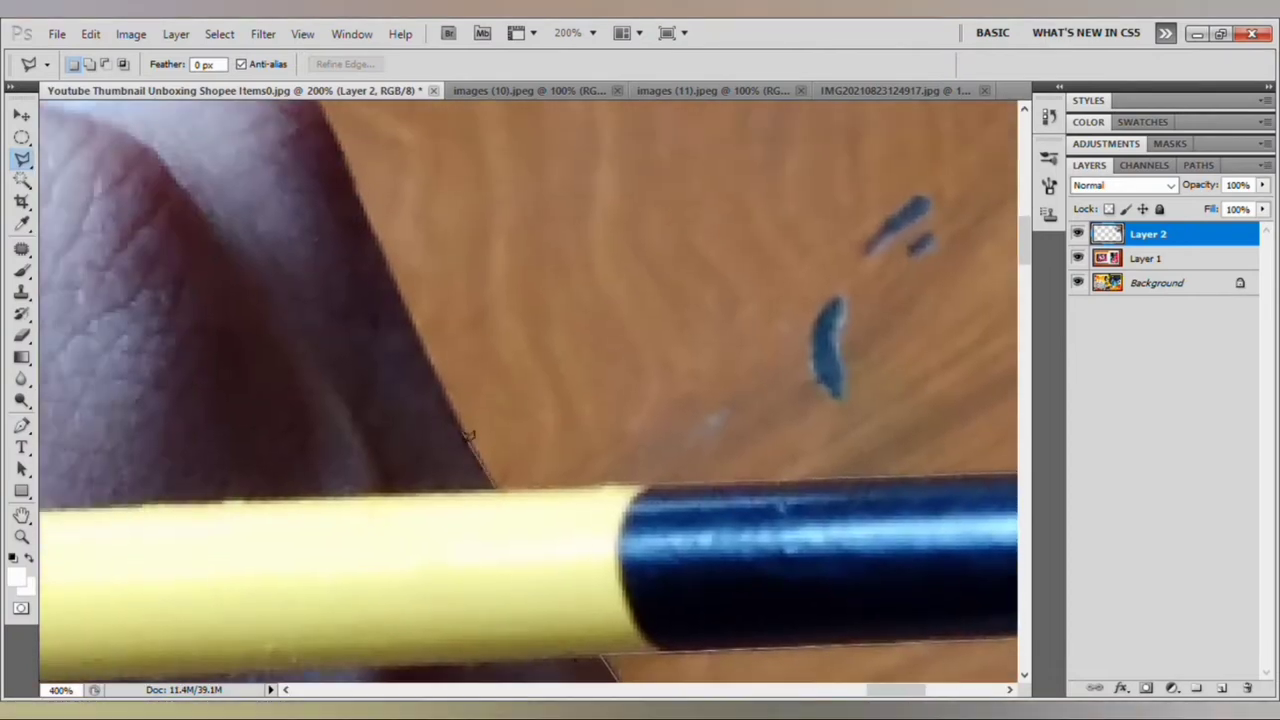
{"action": "left_click_drag", "start_coordinate": [383, 240], "coordinate": [490, 410]}
{"action": "left_click_drag", "start_coordinate": [375, 335], "coordinate": [786, 351]}
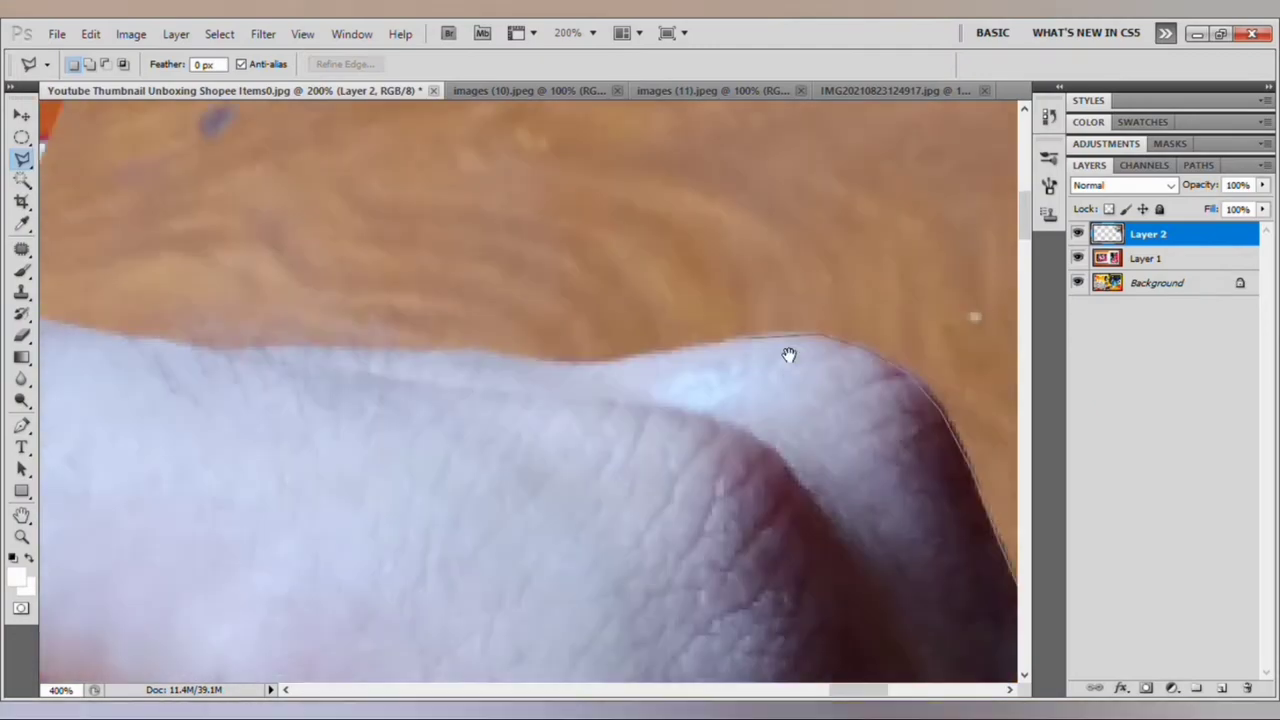
{"action": "left_click_drag", "start_coordinate": [608, 366], "coordinate": [931, 371]}
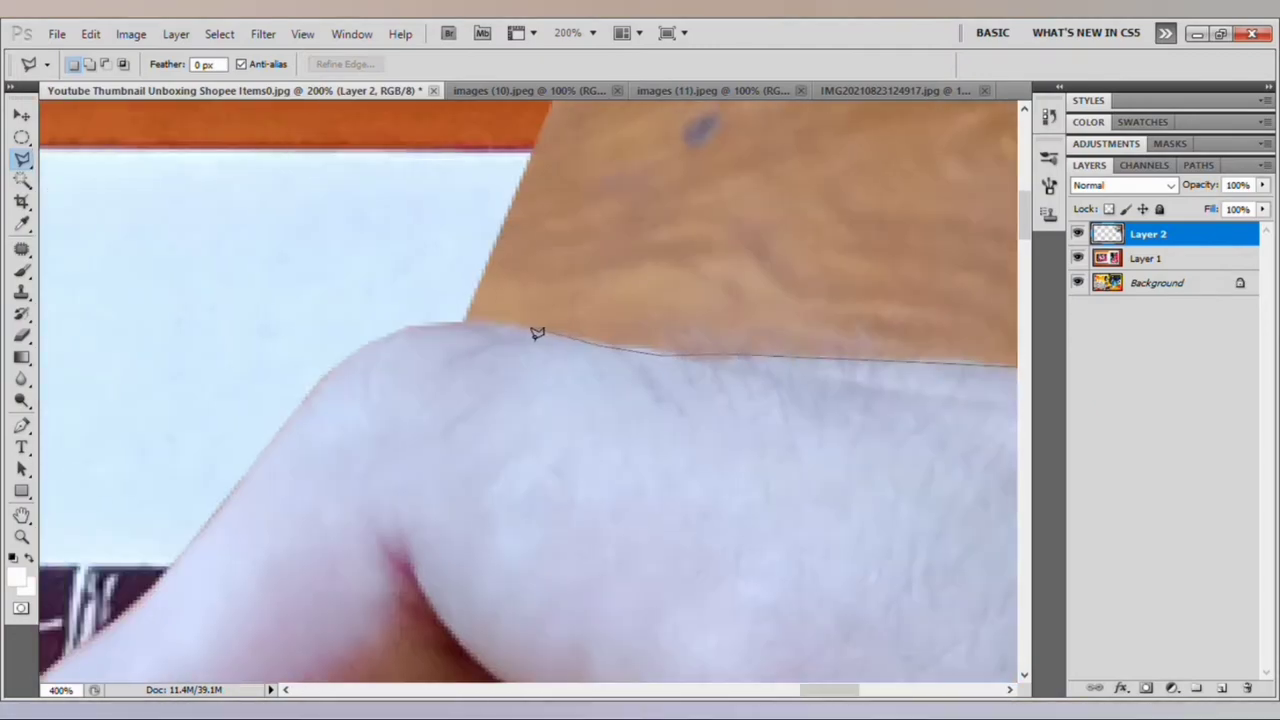
{"action": "key", "text": "ctrl+minus"}
{"action": "key", "text": "ctrl+minus"}
{"action": "key", "text": "ctrl+minus"}
{"action": "key", "text": "ctrl+minus"}
{"action": "key", "text": "ctrl+minus"}
{"action": "key", "text": "ctrl+minus"}
{"action": "key", "text": "ctrl+minus"}
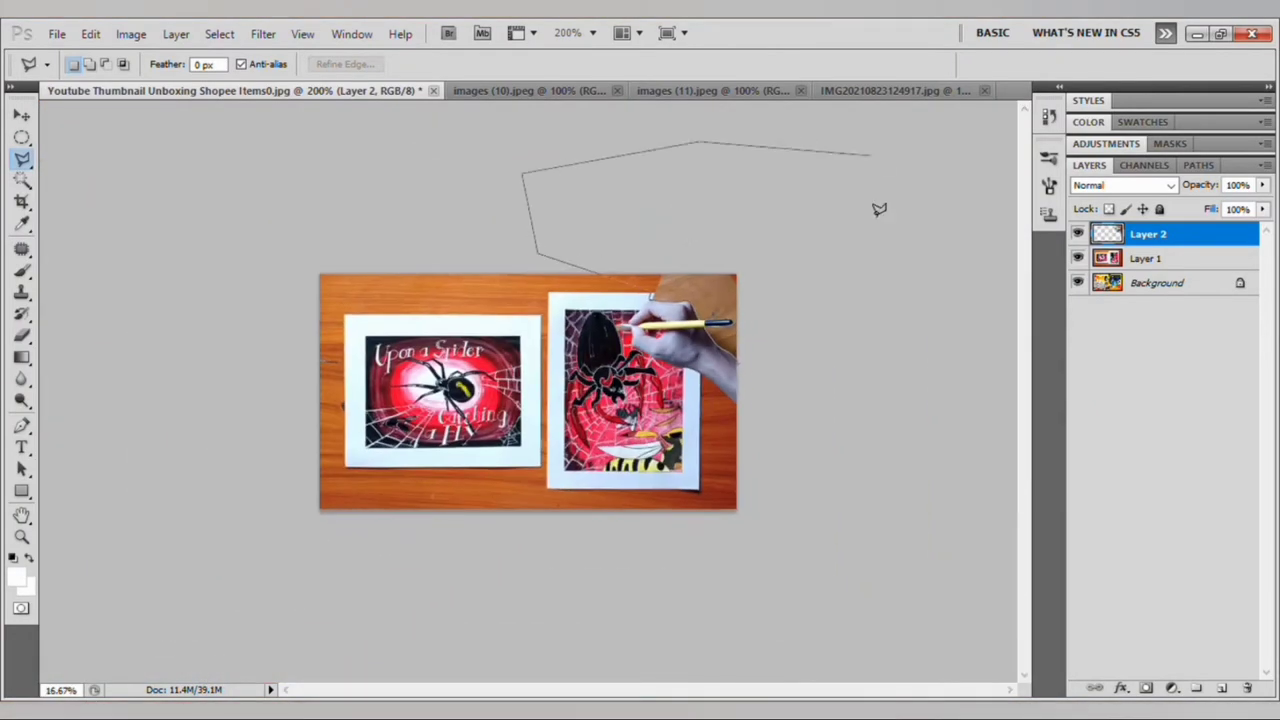
{"action": "key", "text": "ctrl+plus"}
{"action": "key", "text": "ctrl+plus"}
{"action": "key", "text": "ctrl+plus"}
{"action": "key", "text": "ctrl+plus"}
{"action": "key", "text": "v"}
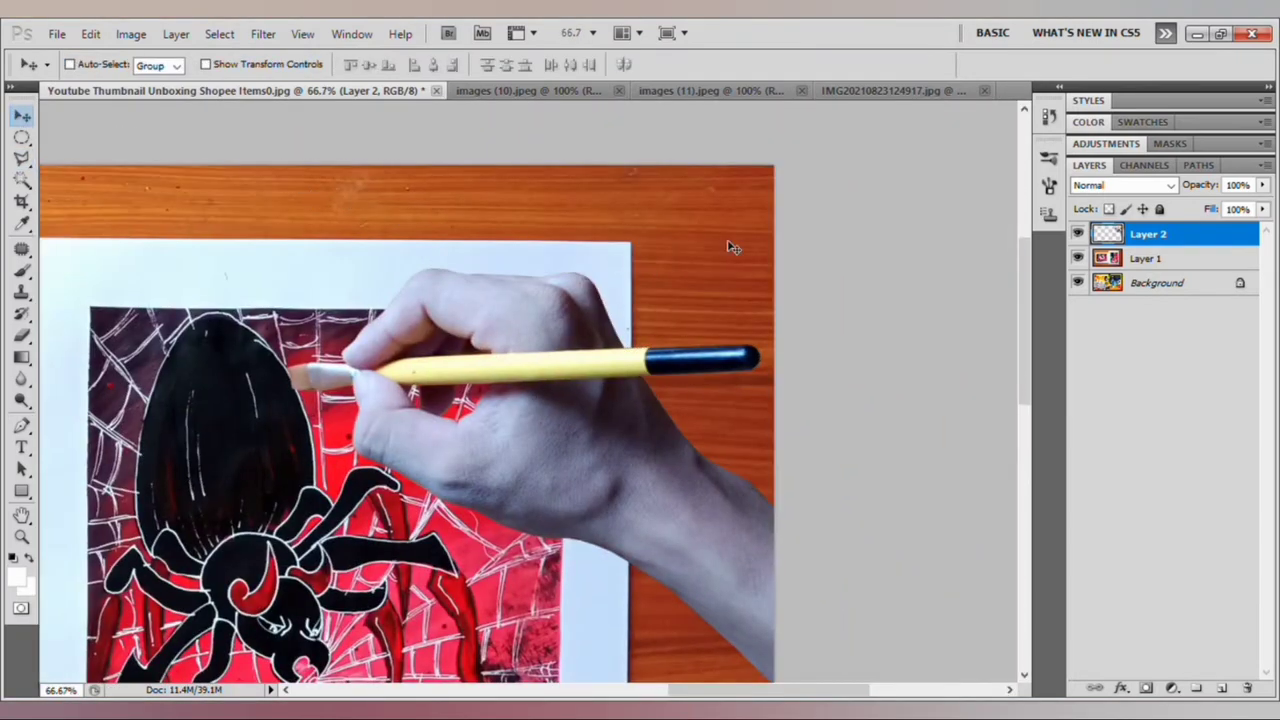
{"action": "key", "text": "i"}
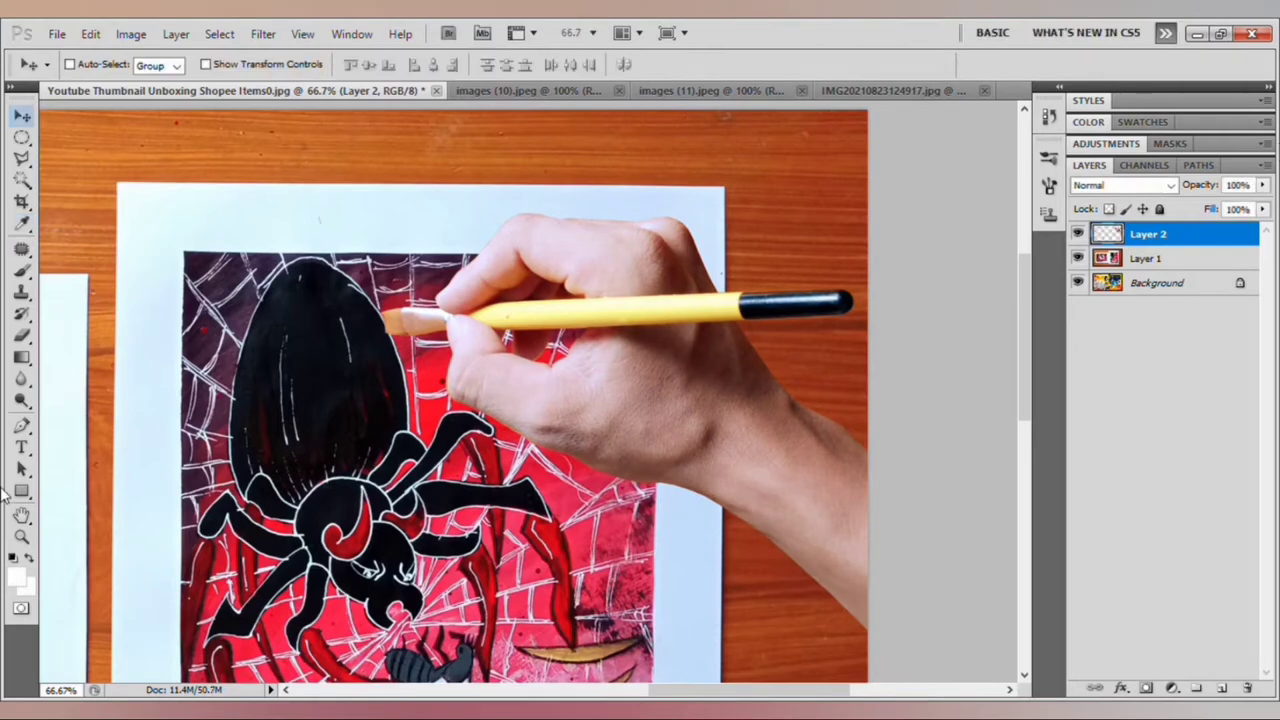
{"action": "key", "text": "h"}
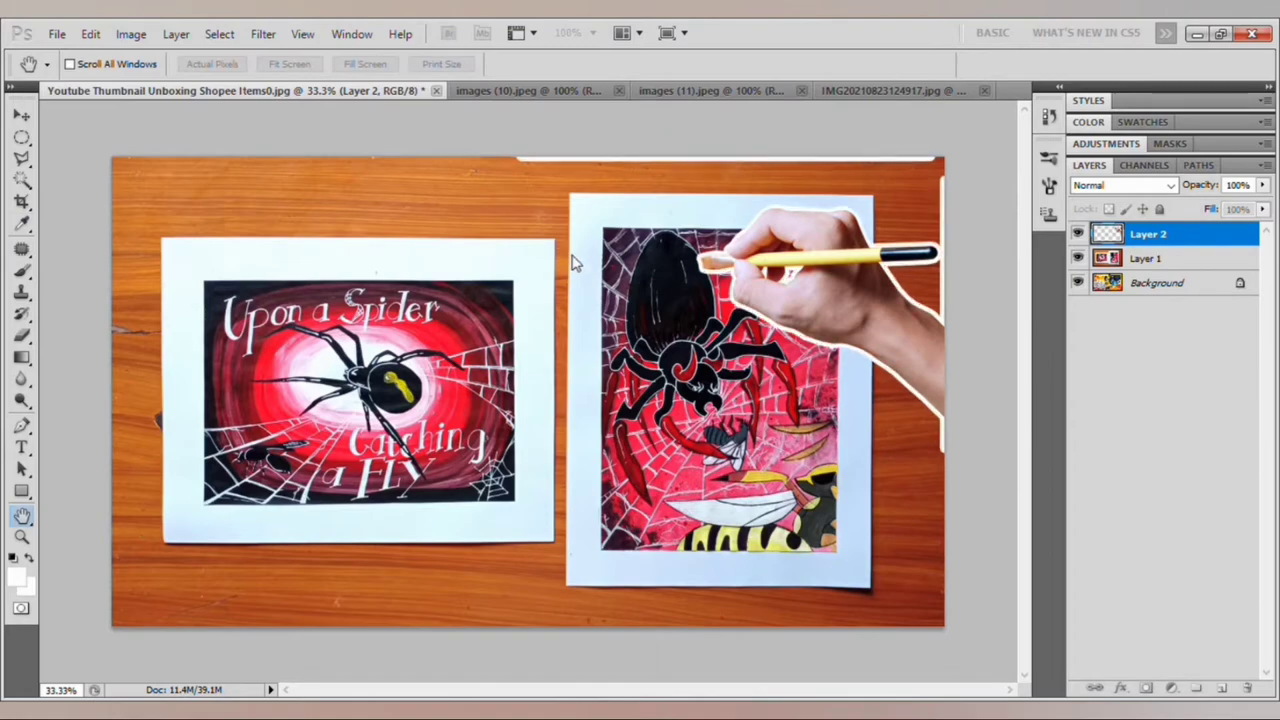
{"action": "key", "text": "v"}
{"action": "key", "text": "ctrl+z"}
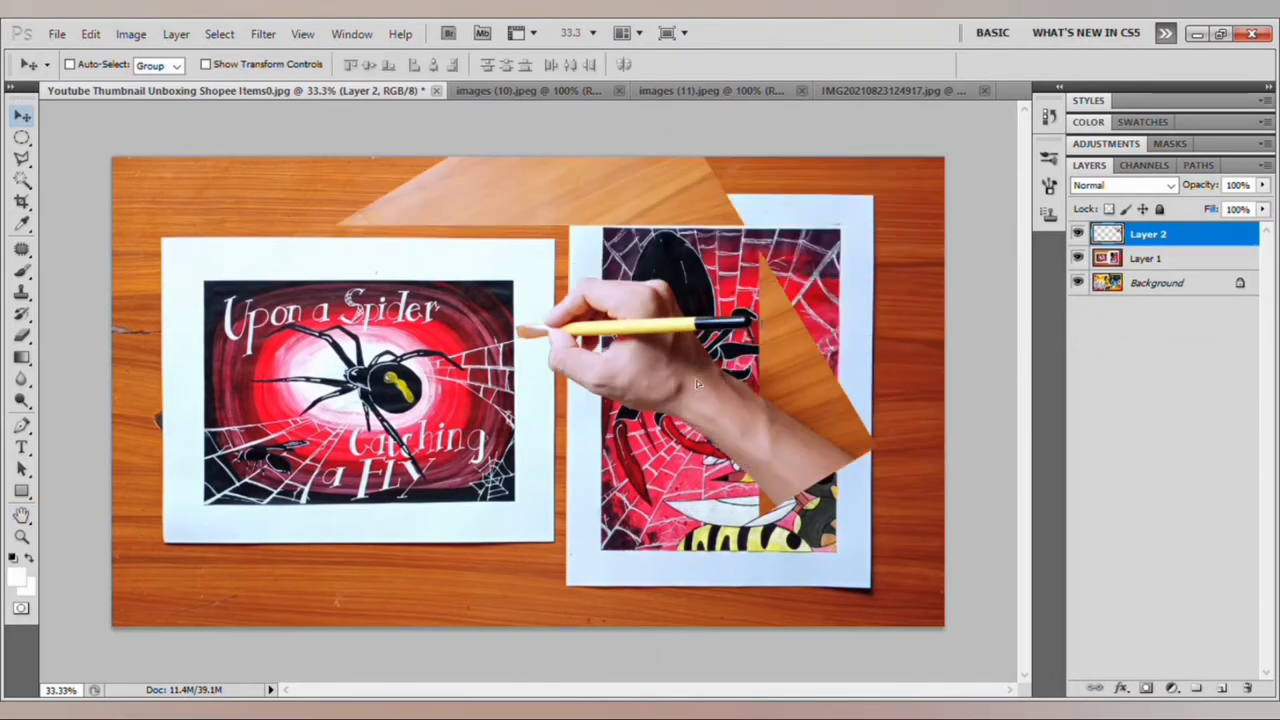
Outline the leftover wood near the wrist and close the lasso selection around the hand
{"action": "key", "text": "ctrl+plus"}
{"action": "key", "text": "ctrl+plus"}
{"action": "key", "text": "l"}
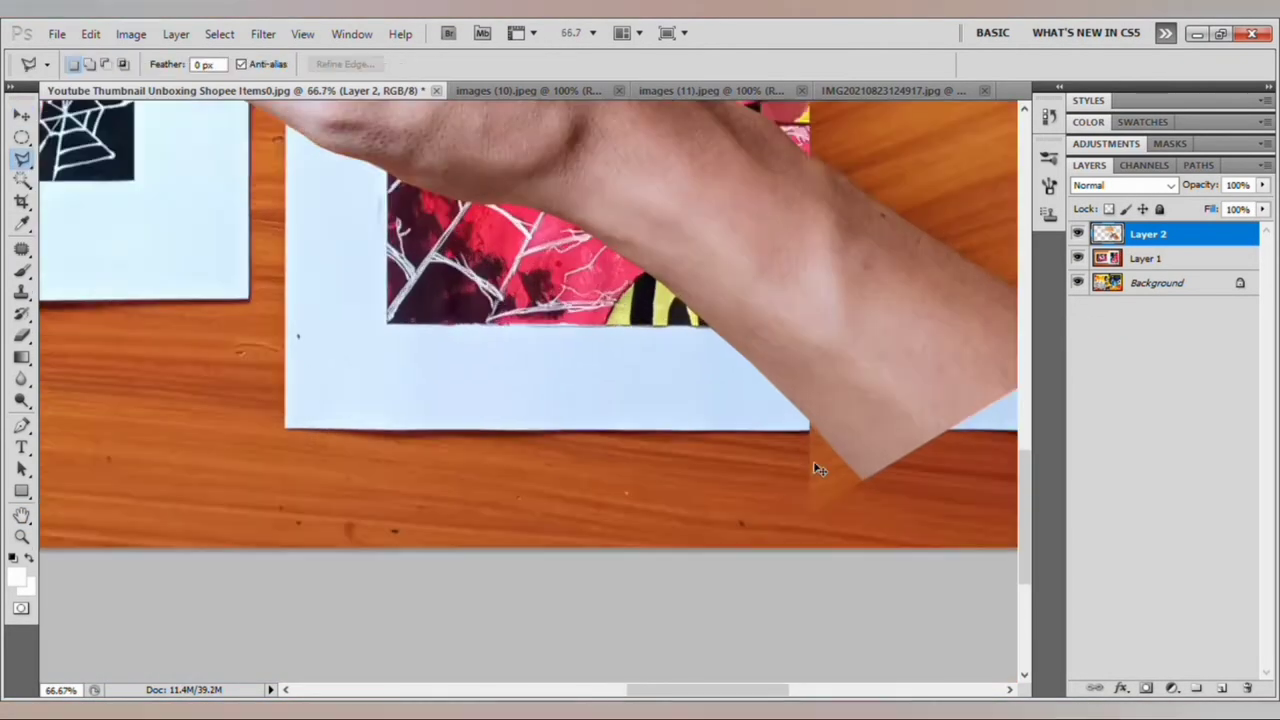
{"action": "key", "text": "ctrl+plus"}
{"action": "key", "text": "ctrl+plus"}
{"action": "left_click", "coordinate": [903, 600]}
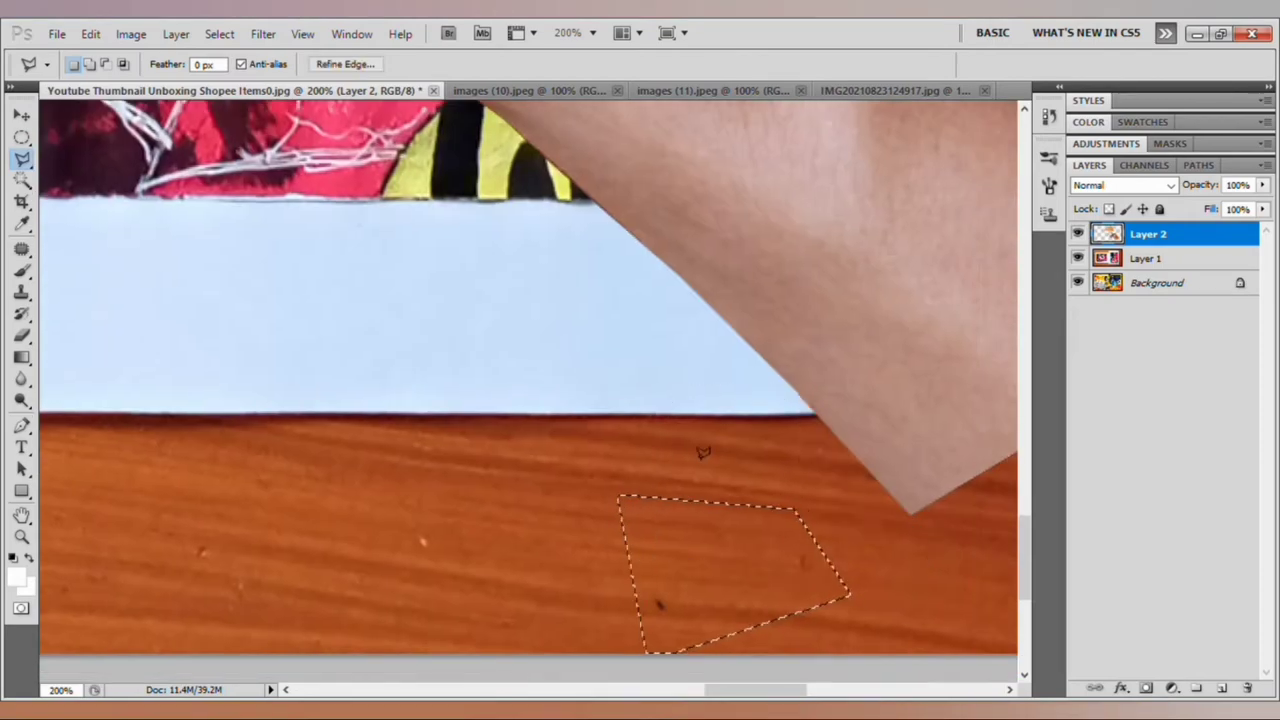
{"action": "left_click", "coordinate": [703, 452]}
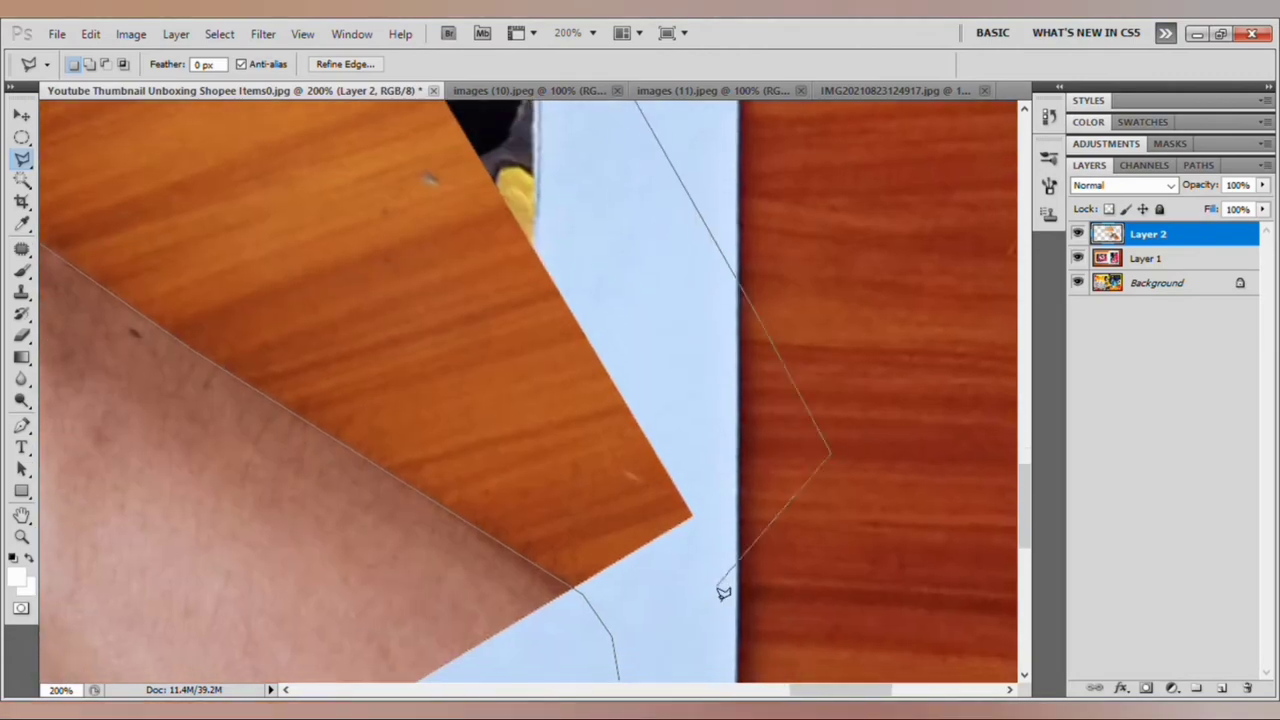
{"action": "key", "text": "ctrl+minus"}
{"action": "key", "text": "ctrl+minus"}
{"action": "key", "text": "Return"}
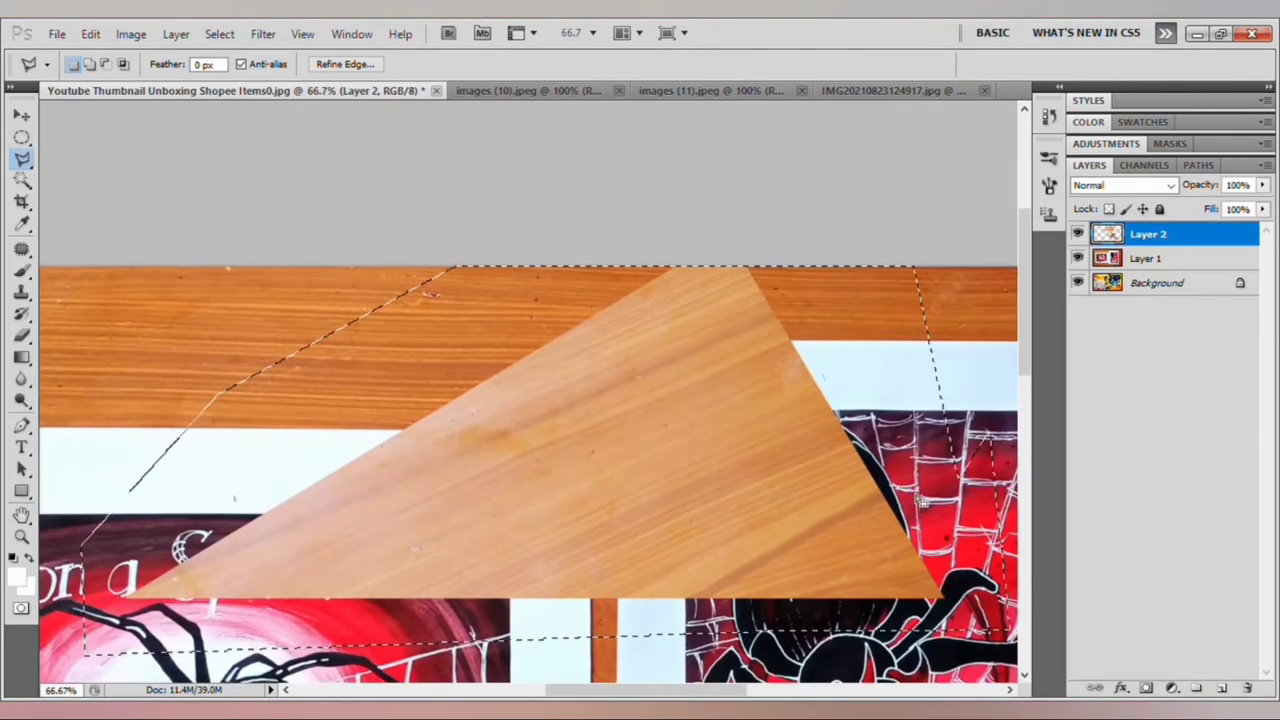
{"action": "key", "text": "ctrl+minus"}
{"action": "key", "text": "ctrl+minus"}
{"action": "key", "text": "ctrl+minus"}
Clean up stray edges around the hand cutout with the Eraser
{"action": "key", "text": "v"}
{"action": "key", "text": "b"}
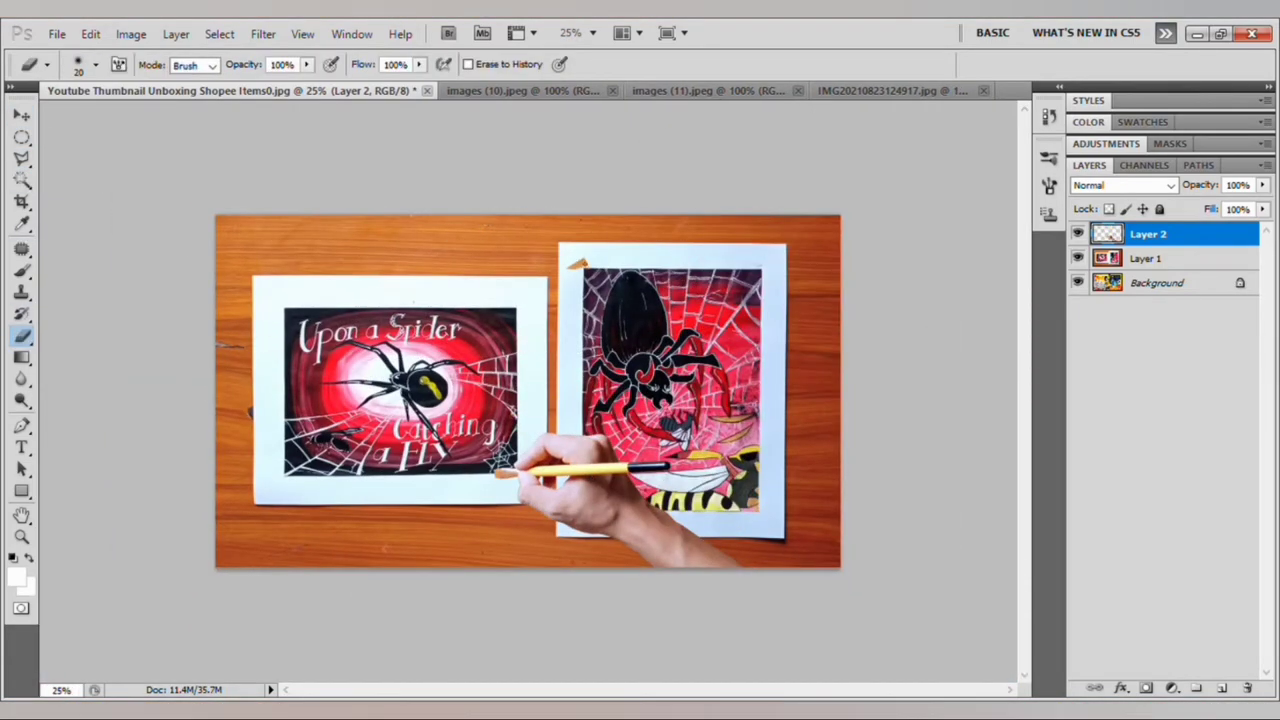
{"action": "key", "text": "v"}
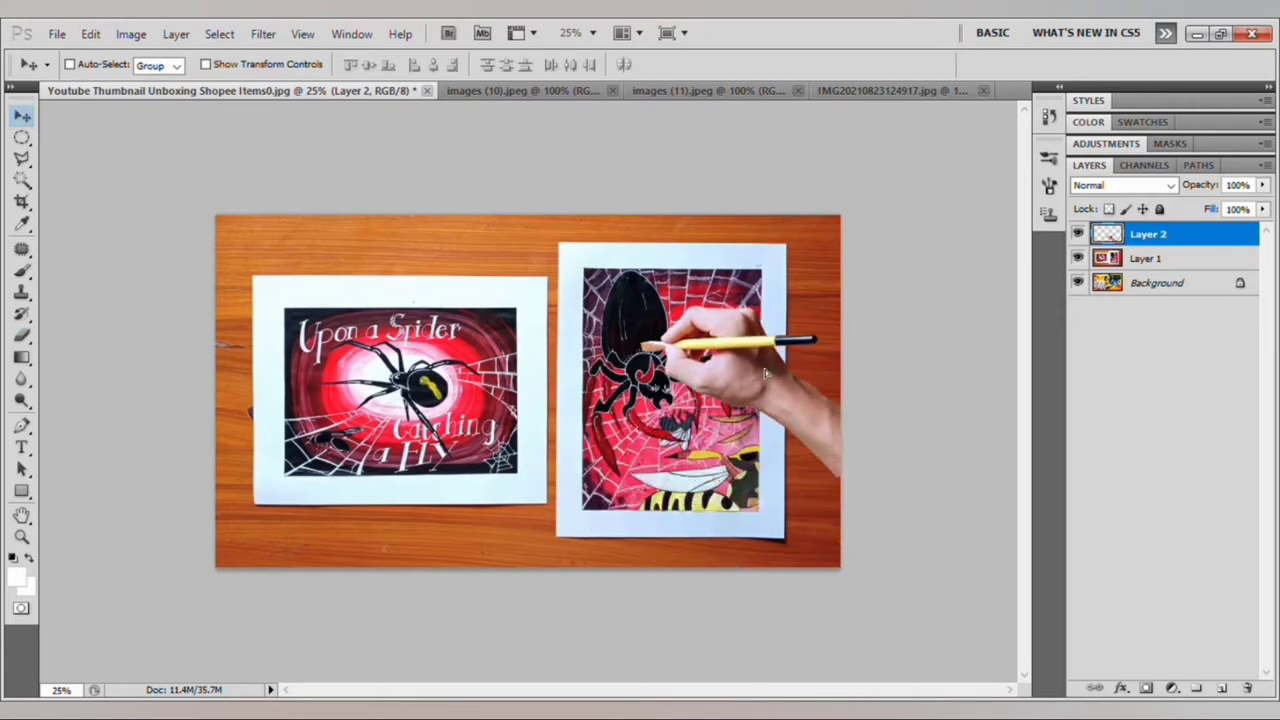
Rotate the hand cutout upright and enlarge it to about 107%
{"action": "key", "text": "ctrl+t"}
{"action": "mouse_move", "coordinate": [888, 380]}
{"action": "left_mouse_down"}
{"action": "mouse_move", "coordinate": [959, 373]}
{"action": "mouse_move", "coordinate": [845, 370]}
{"action": "left_mouse_up"}
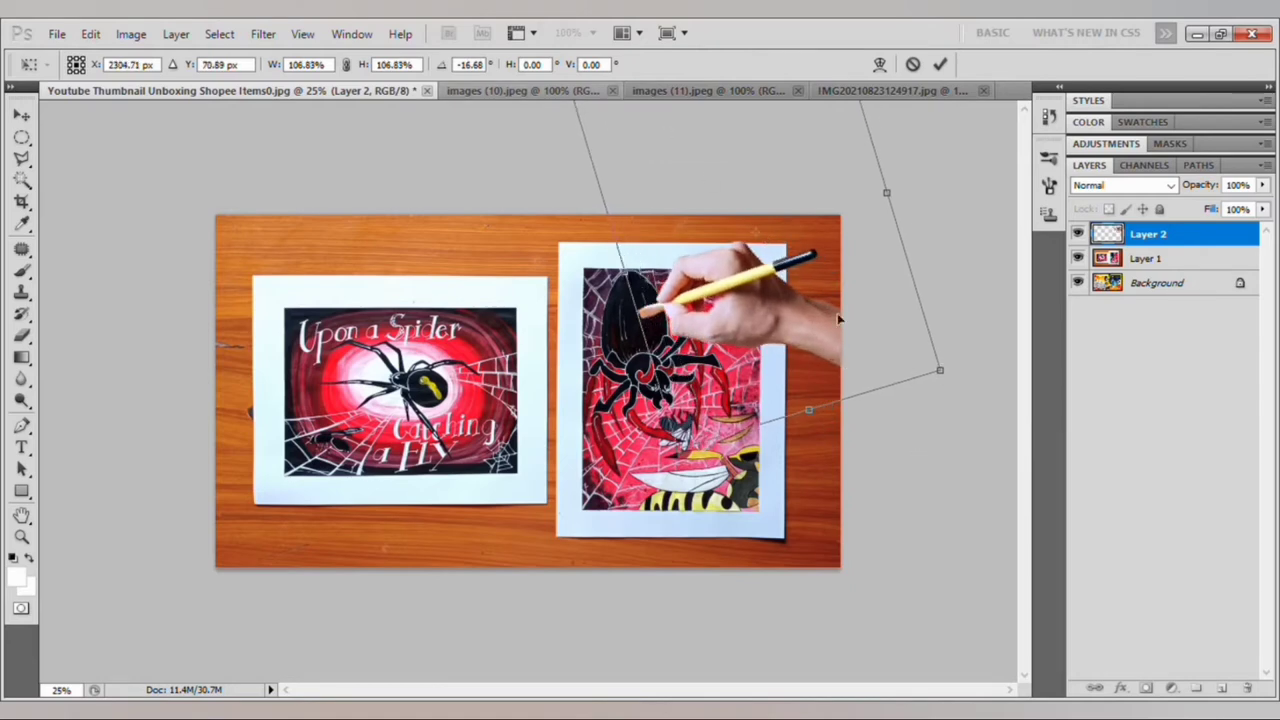
{"action": "mouse_move", "coordinate": [940, 271]}
{"action": "left_mouse_down"}
{"action": "mouse_move", "coordinate": [963, 360]}
{"action": "mouse_move", "coordinate": [858, 362]}
{"action": "mouse_move", "coordinate": [877, 338]}
{"action": "left_mouse_up"}
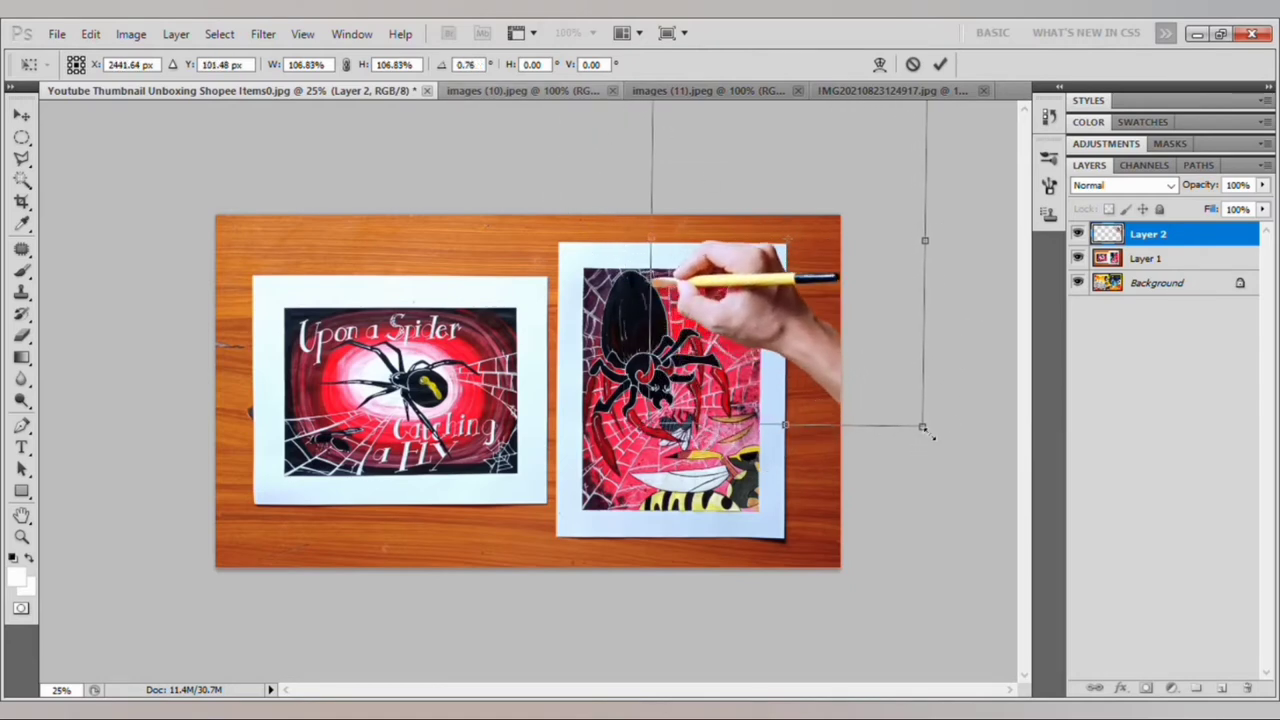
{"action": "key", "text": "Return"}
{"action": "key", "text": "space"}
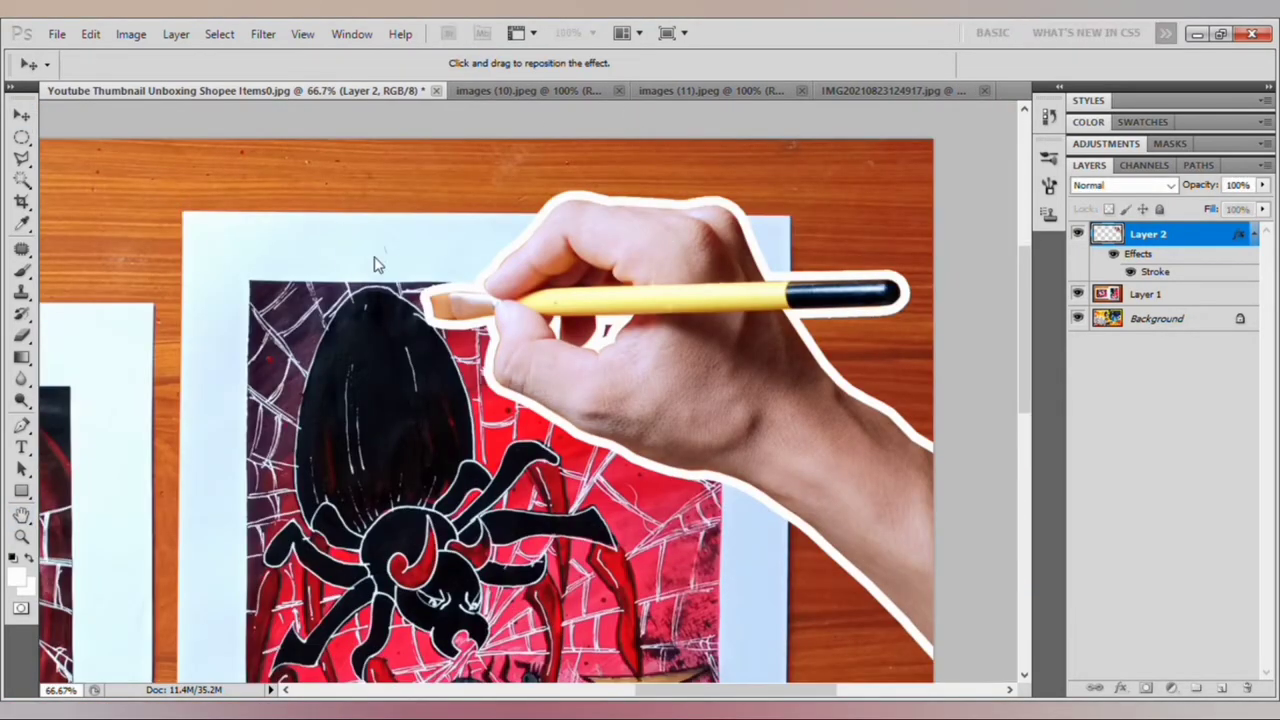
Add a drop shadow to the hand and shift it up behind the hand
{"action": "key", "text": "Return"}
{"action": "key", "text": "ctrl+minus"}
{"action": "key", "text": "h"}
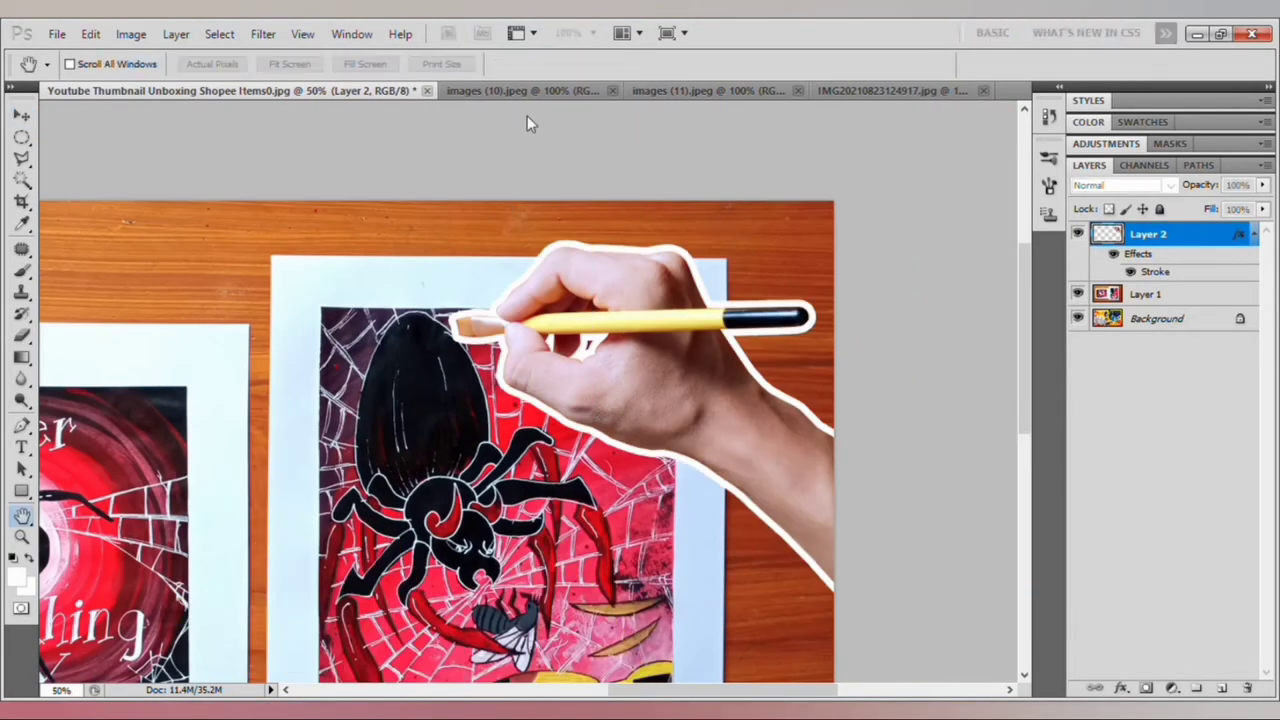
{"action": "left_click_drag", "start_coordinate": [278, 237], "coordinate": [347, 132]}
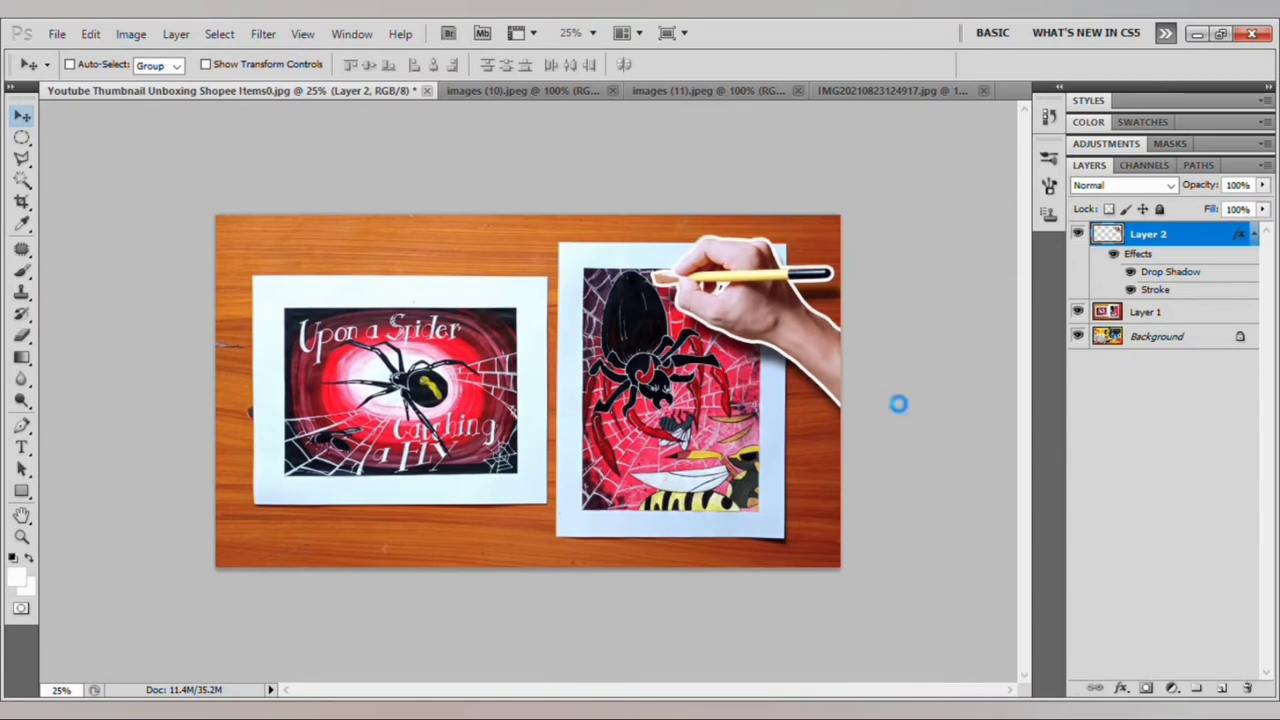
Reposition the hand over the top of the right painting, nudging it slightly left
{"action": "mouse_move", "coordinate": [886, 389]}
{"action": "left_mouse_down"}
{"action": "mouse_move", "coordinate": [805, 533]}
{"action": "mouse_move", "coordinate": [825, 378]}
{"action": "left_mouse_up"}
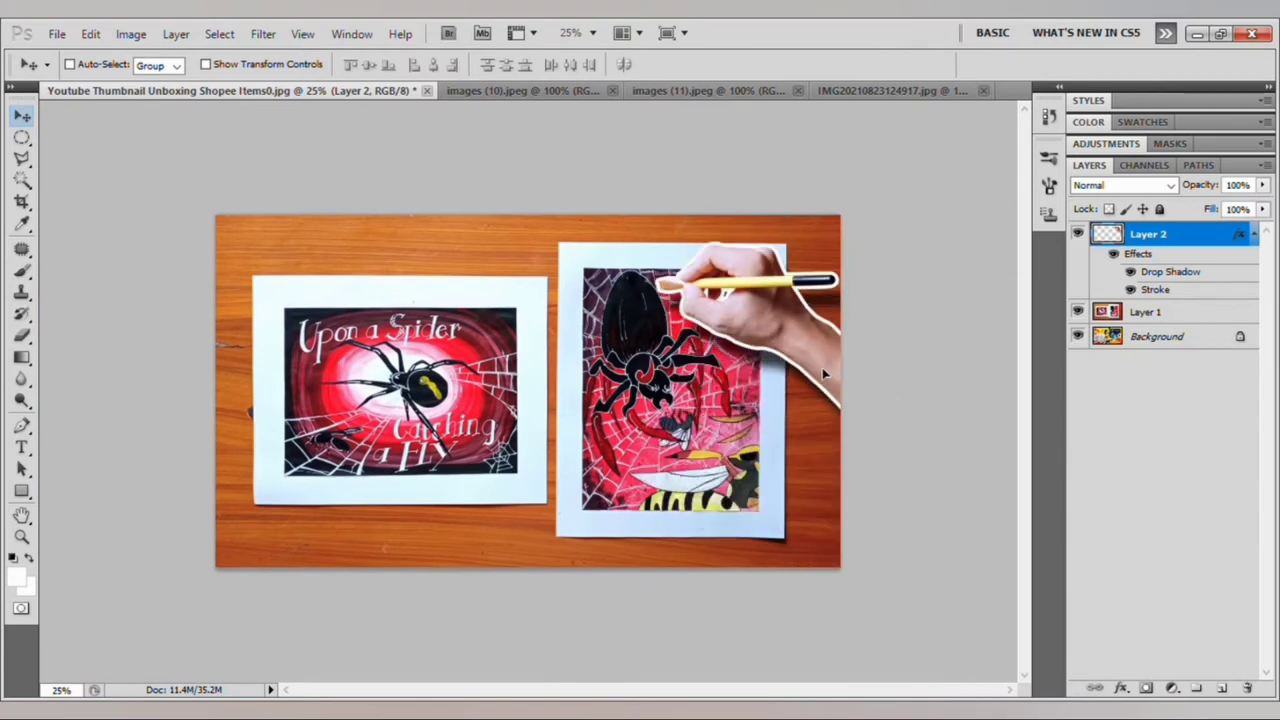
{"action": "key", "text": "ctrl+t"}
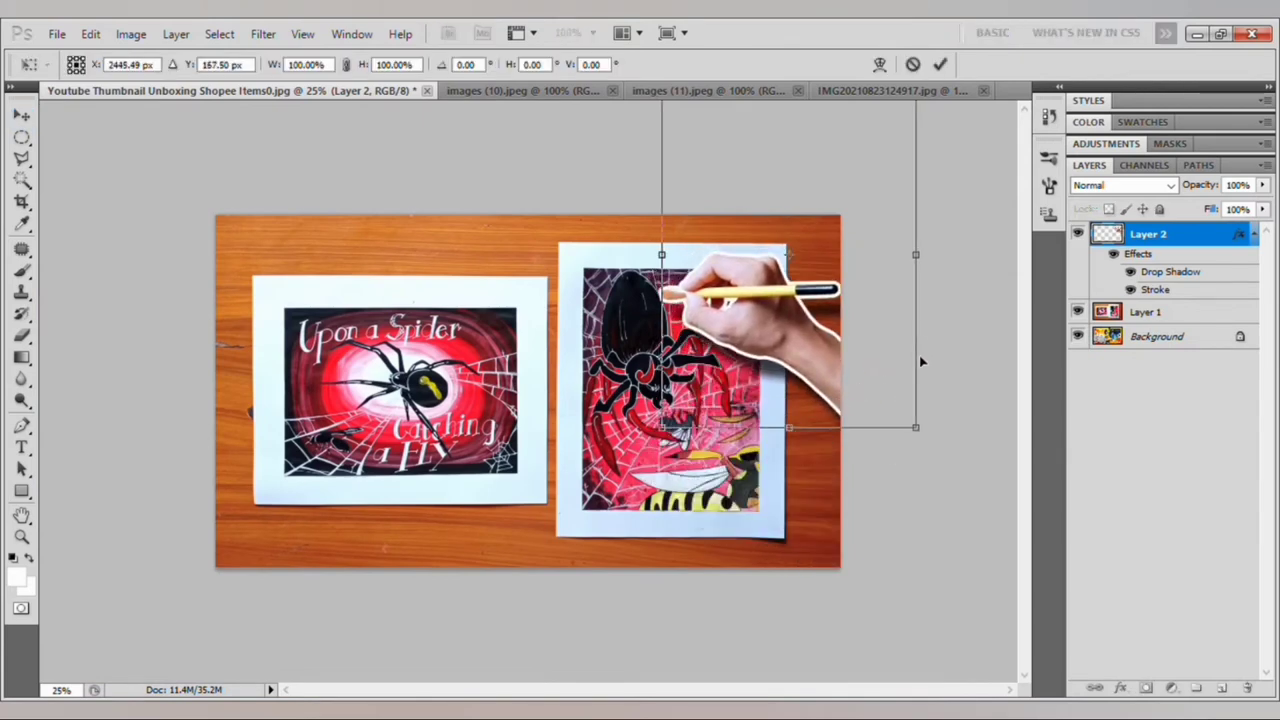
{"action": "key", "text": "Return"}
{"action": "key", "text": "ctrl+t"}
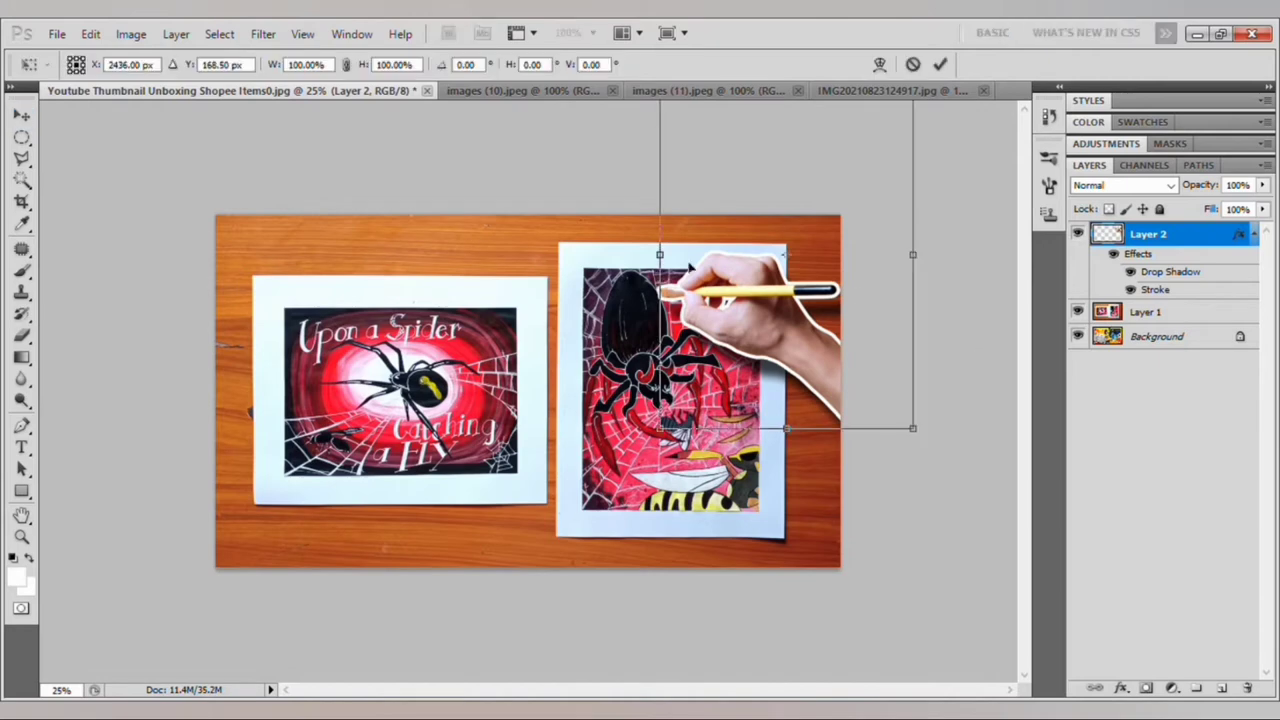
{"action": "key", "text": "Return"}
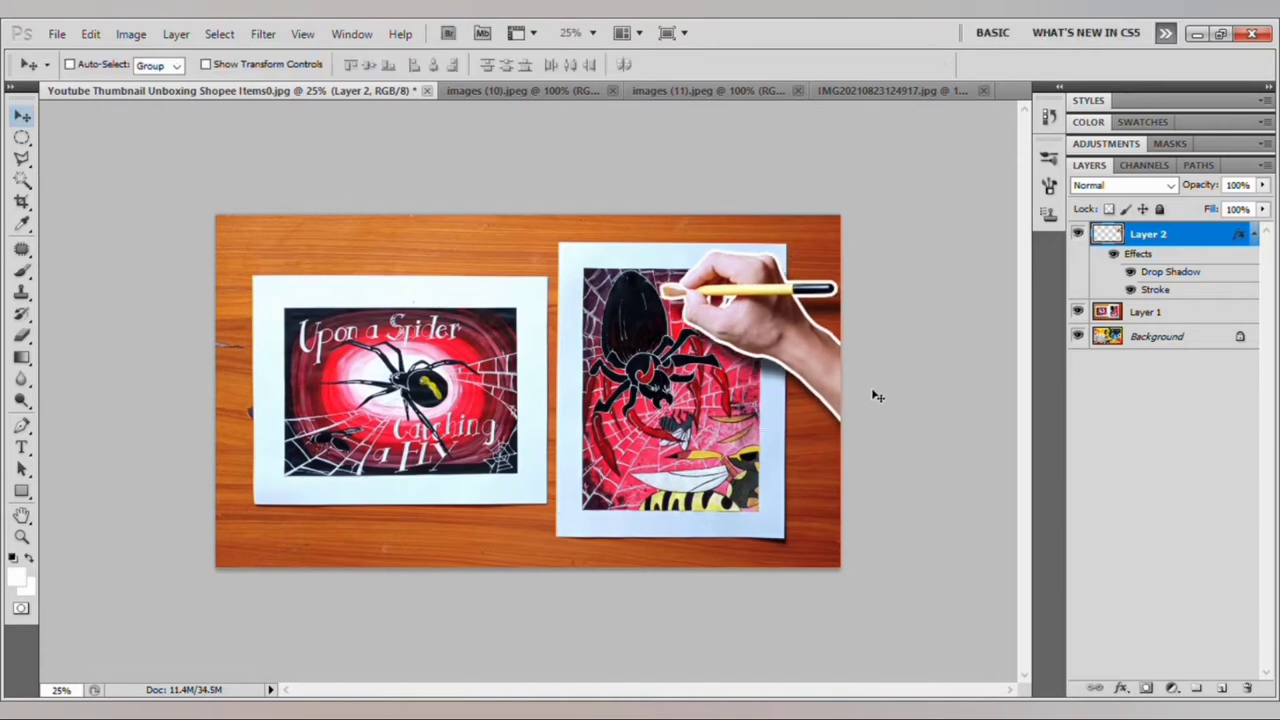
Bring the surprised emoji into the thumbnail as Layer 3 over the left painting
{"action": "left_click", "coordinate": [578, 90]}
{"action": "left_click_drag", "start_coordinate": [486, 131], "coordinate": [340, 290]}
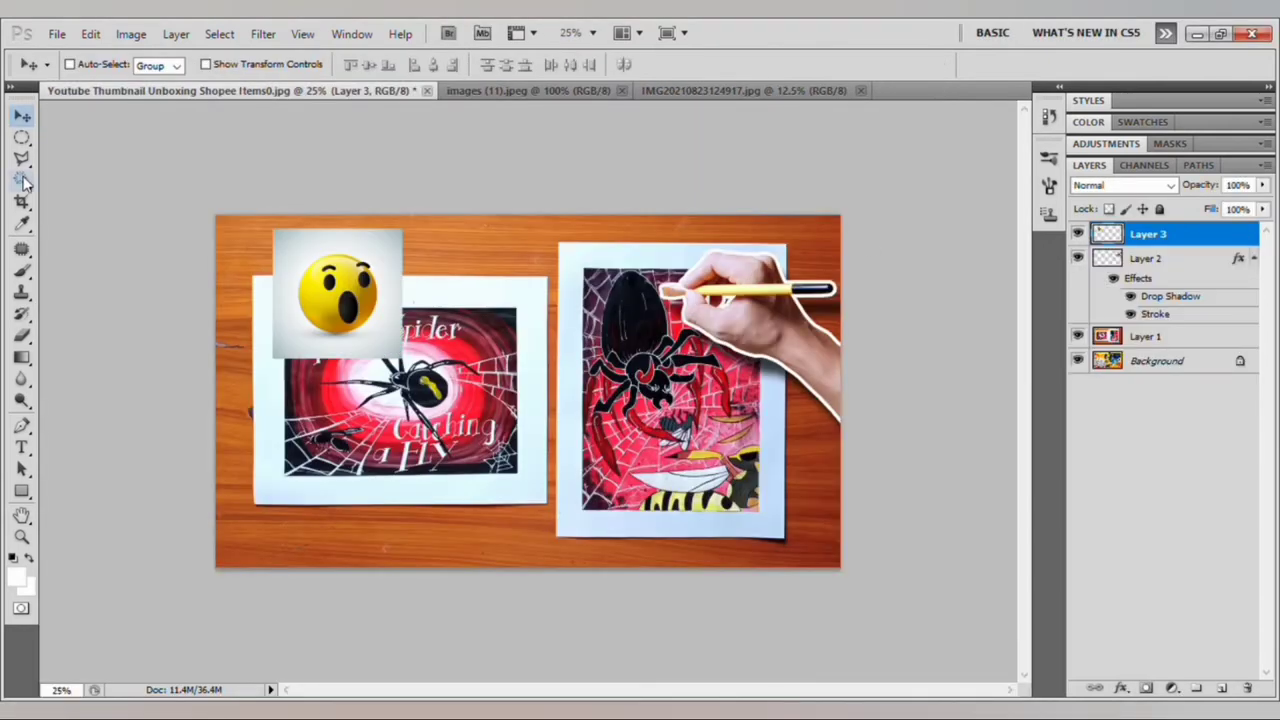
{"action": "key", "text": "w"}
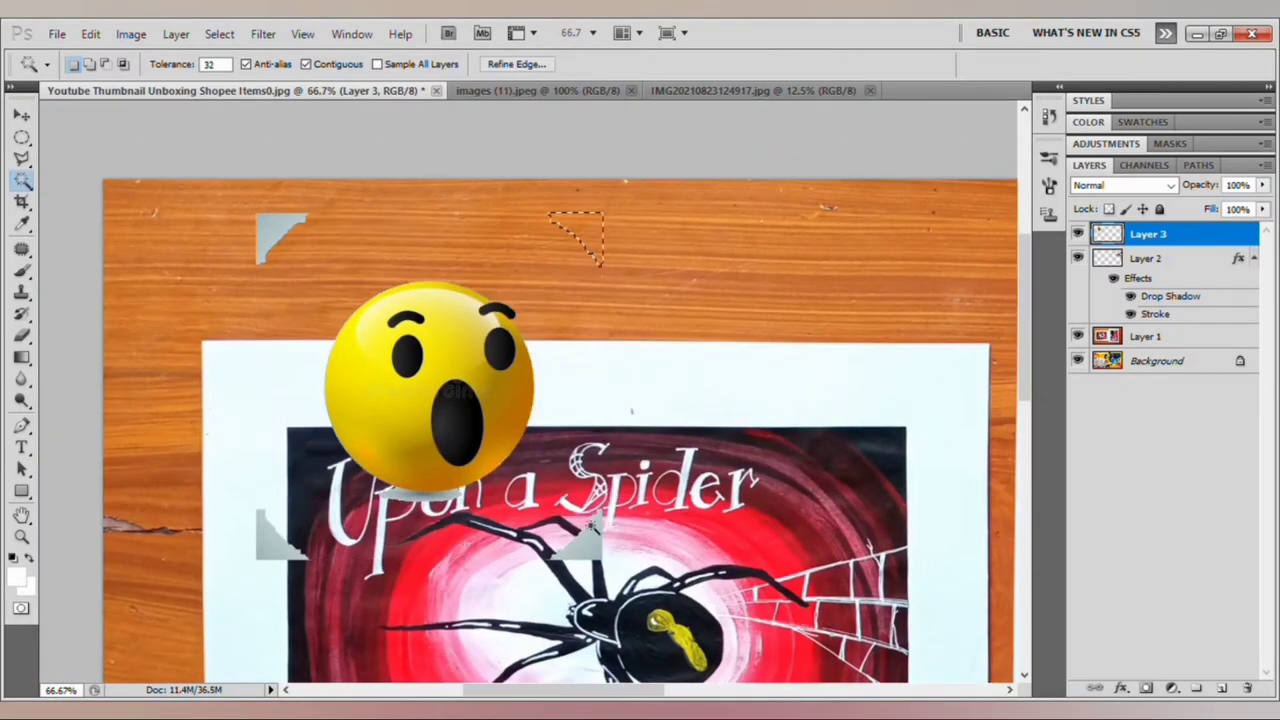
{"action": "key", "text": "ctrl+minus"}
{"action": "key", "text": "ctrl+minus"}
{"action": "key", "text": "ctrl+minus"}
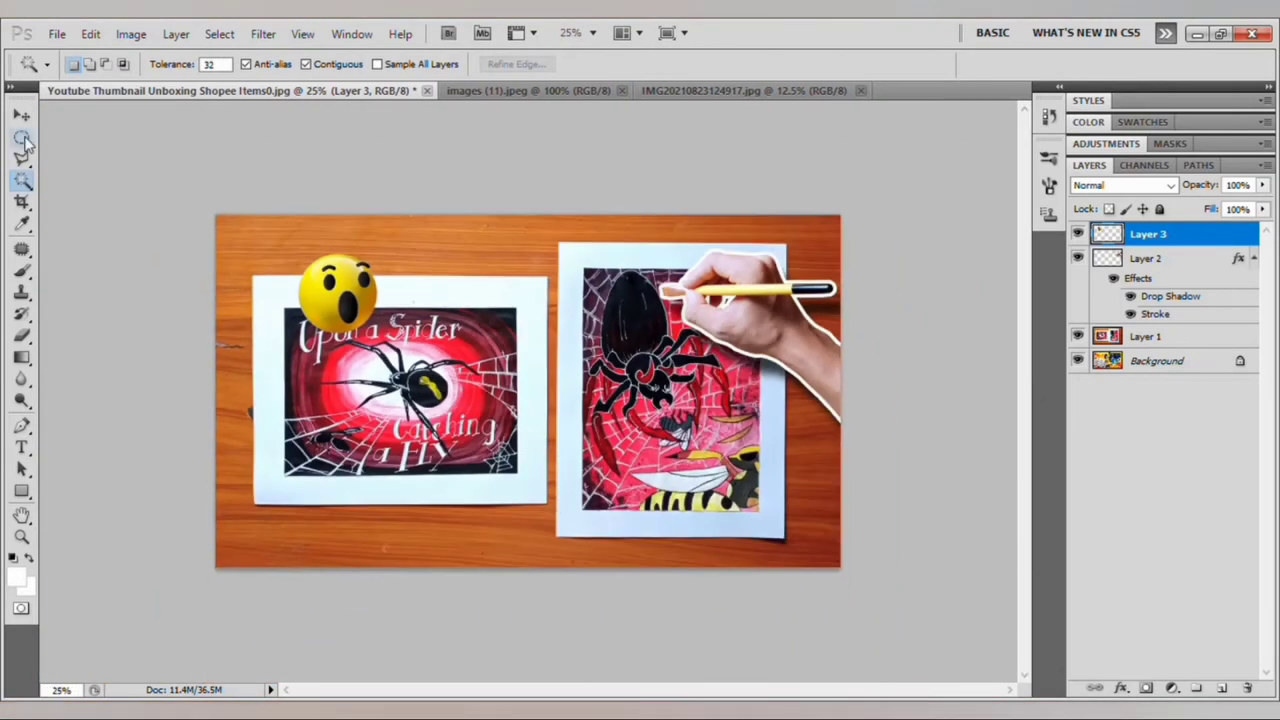
{"action": "key", "text": "v"}
{"action": "mouse_move", "coordinate": [375, 315]}
{"action": "left_mouse_down"}
{"action": "mouse_move", "coordinate": [475, 392]}
{"action": "mouse_move", "coordinate": [418, 272]}
{"action": "mouse_move", "coordinate": [290, 283]}
{"action": "mouse_move", "coordinate": [324, 283]}
{"action": "left_mouse_up"}
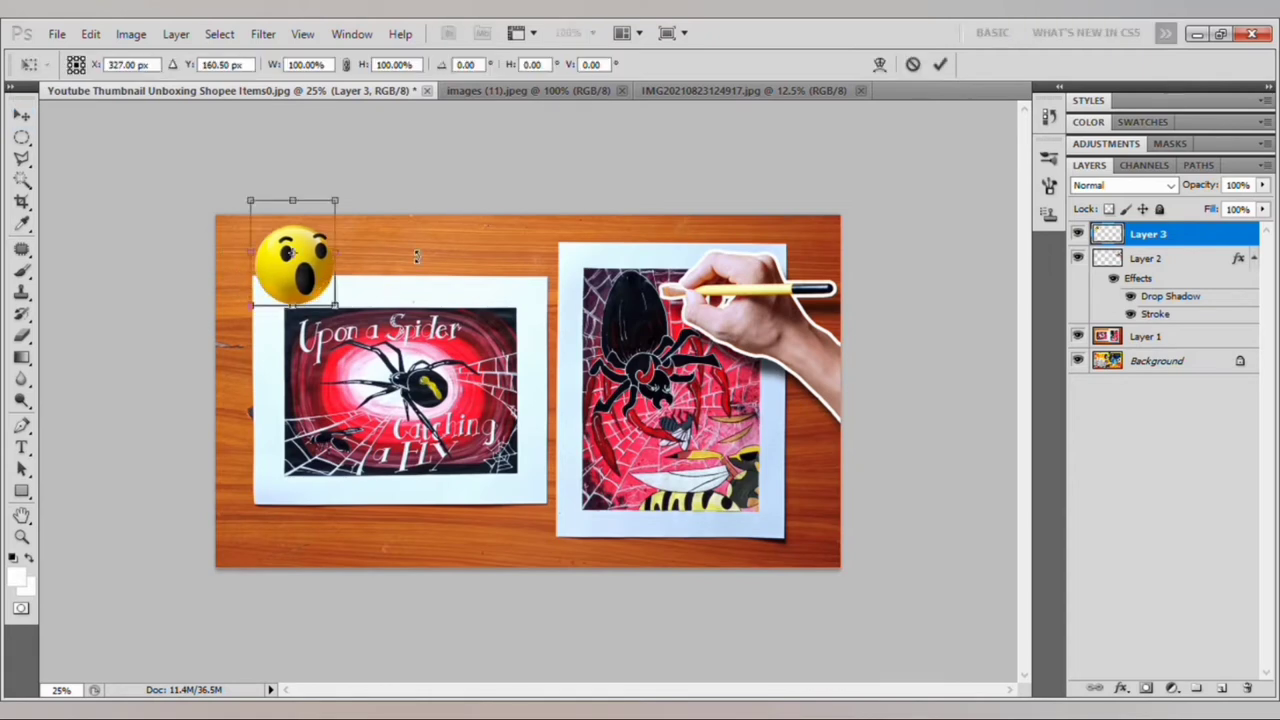
{"action": "left_click_drag", "start_coordinate": [410, 293], "coordinate": [333, 517]}
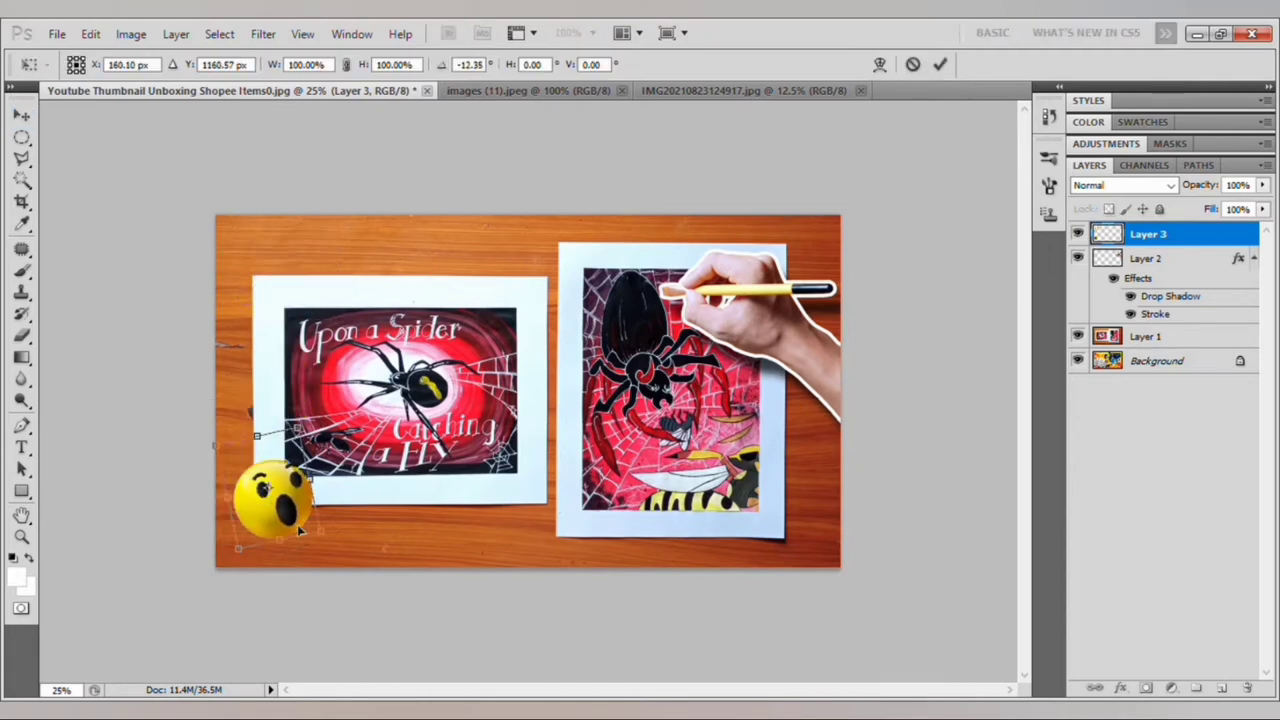
{"action": "key", "text": "h"}
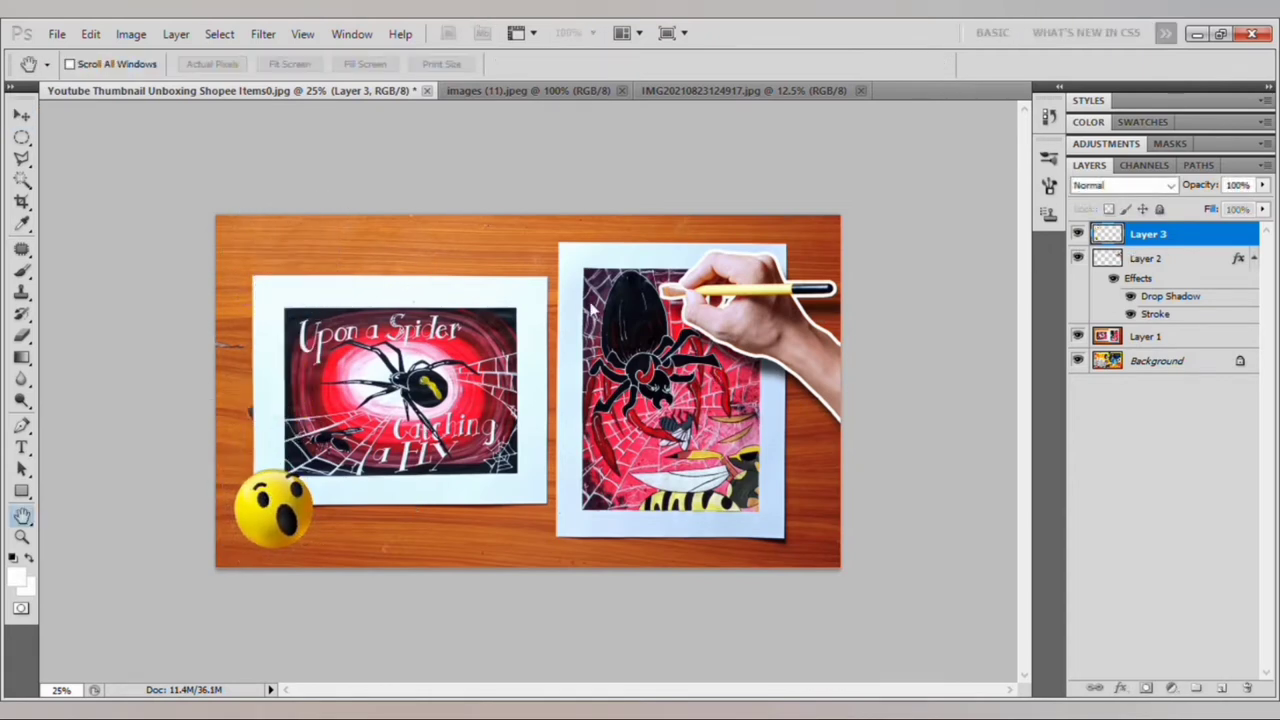
Give the emoji a white outline, erase stray pixels, and enlarge and tilt it at the top-left corner
{"action": "key", "text": "v"}
{"action": "key", "text": "e"}
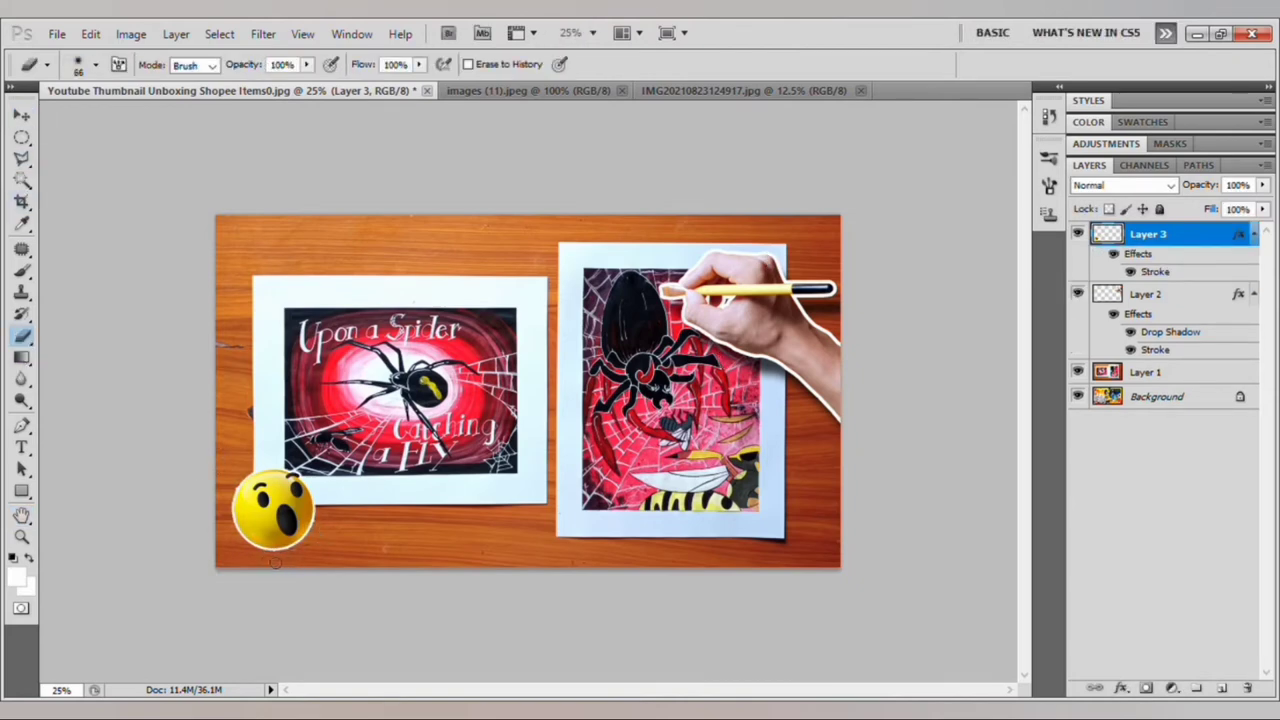
{"action": "key", "text": "v"}
{"action": "left_click_drag", "start_coordinate": [296, 499], "coordinate": [312, 257]}
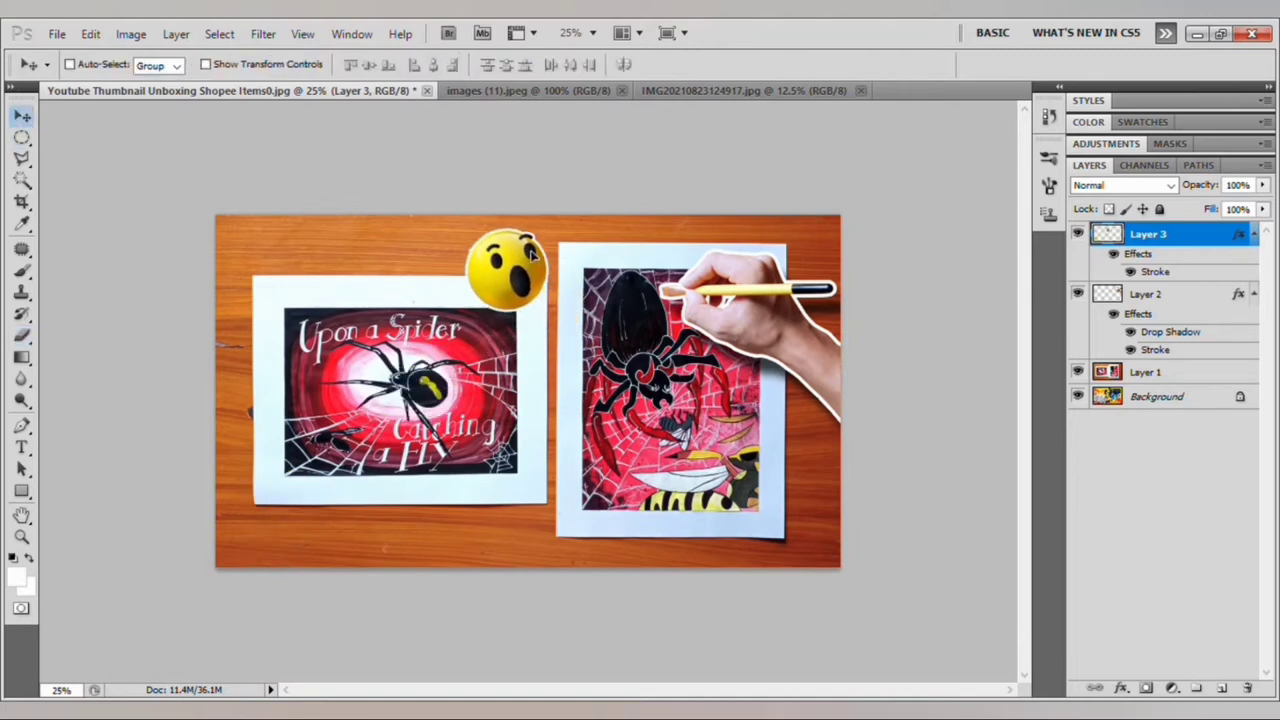
{"action": "key", "text": "ctrl+t"}
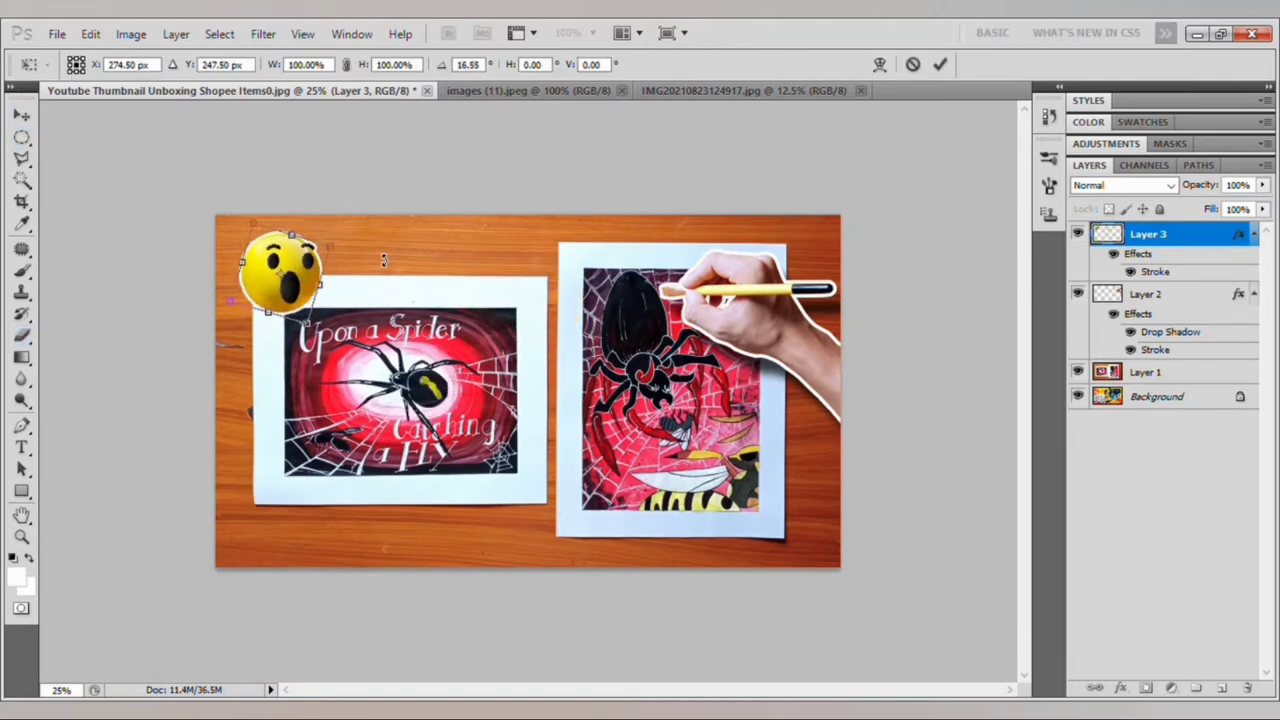
{"action": "key", "text": "Return"}
{"action": "key", "text": "ctrl+t"}
{"action": "key", "text": "Return"}
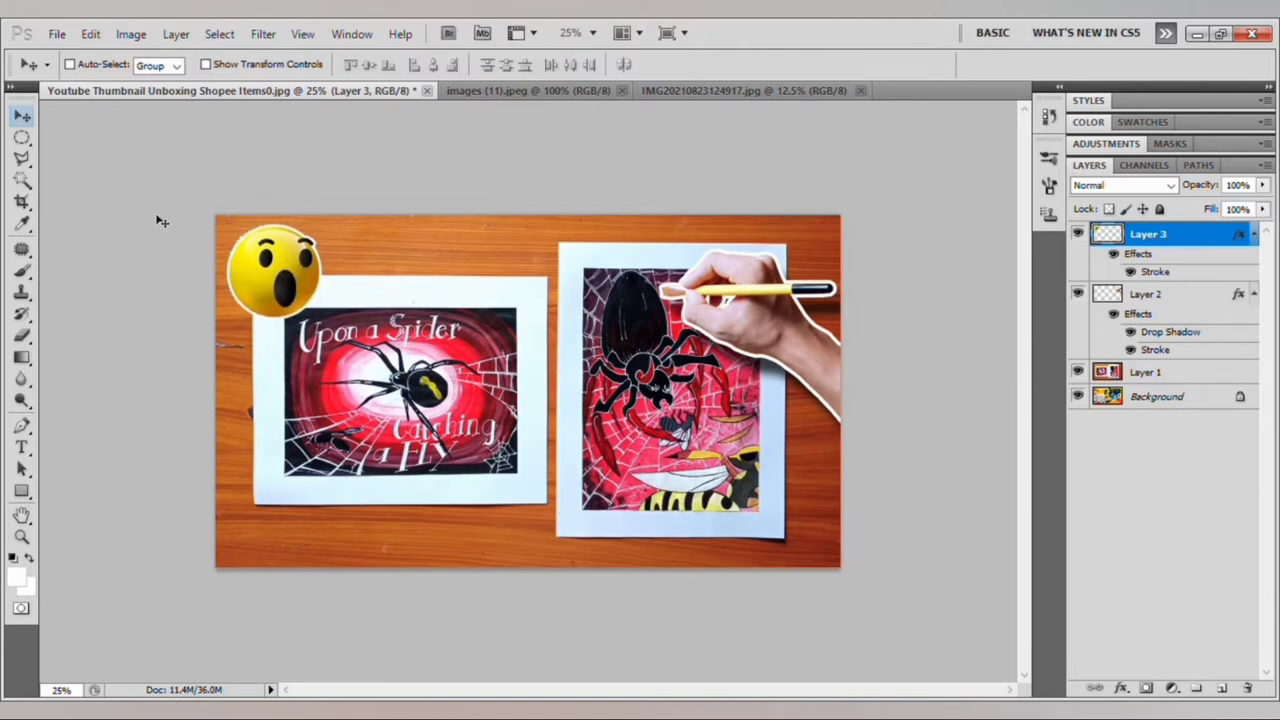
Copy the whole second emoji image from its document
{"action": "left_click", "coordinate": [528, 90]}
{"action": "key", "text": "ctrl+a"}
{"action": "key", "text": "ctrl+c"}
Paste the second emoji as Layer 4 and delete its white background with the Magic Wand
{"action": "key", "text": "ctrl+w"}
{"action": "key", "text": "ctrl+v"}
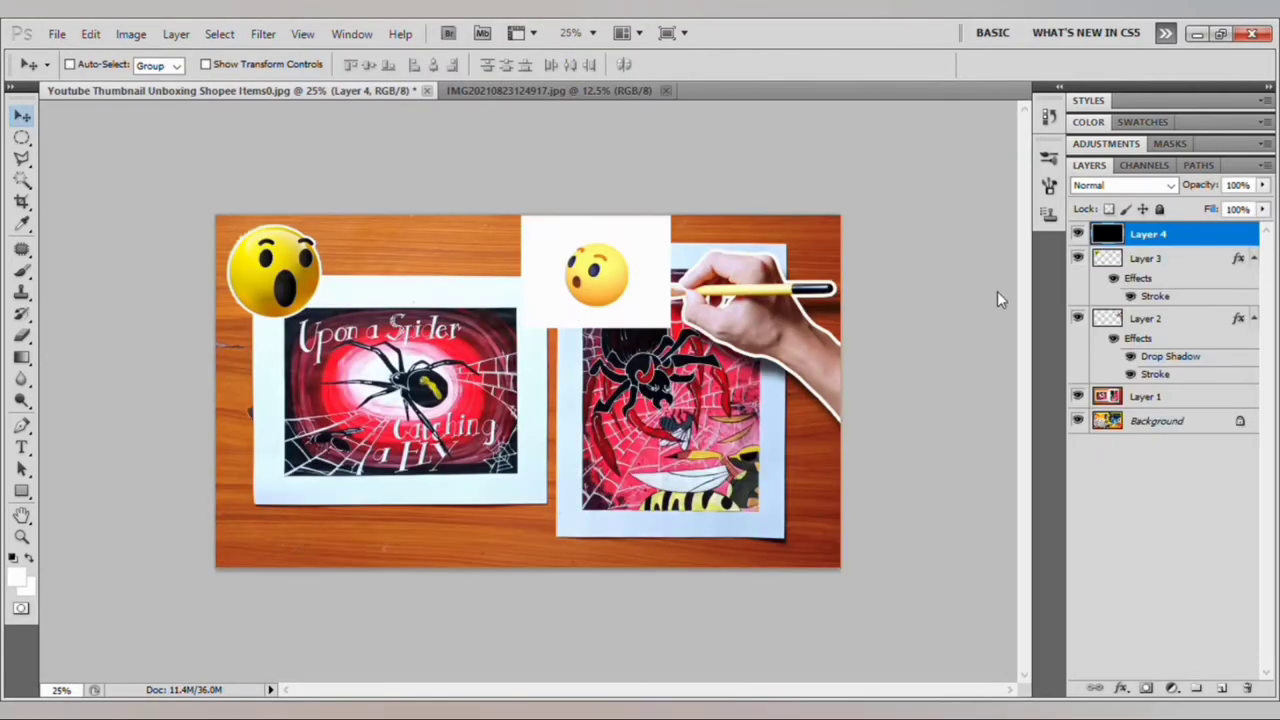
{"action": "left_click", "coordinate": [22, 180]}
{"action": "key", "text": "ctrl+t"}
{"action": "left_click_drag", "start_coordinate": [683, 404], "coordinate": [660, 252]}
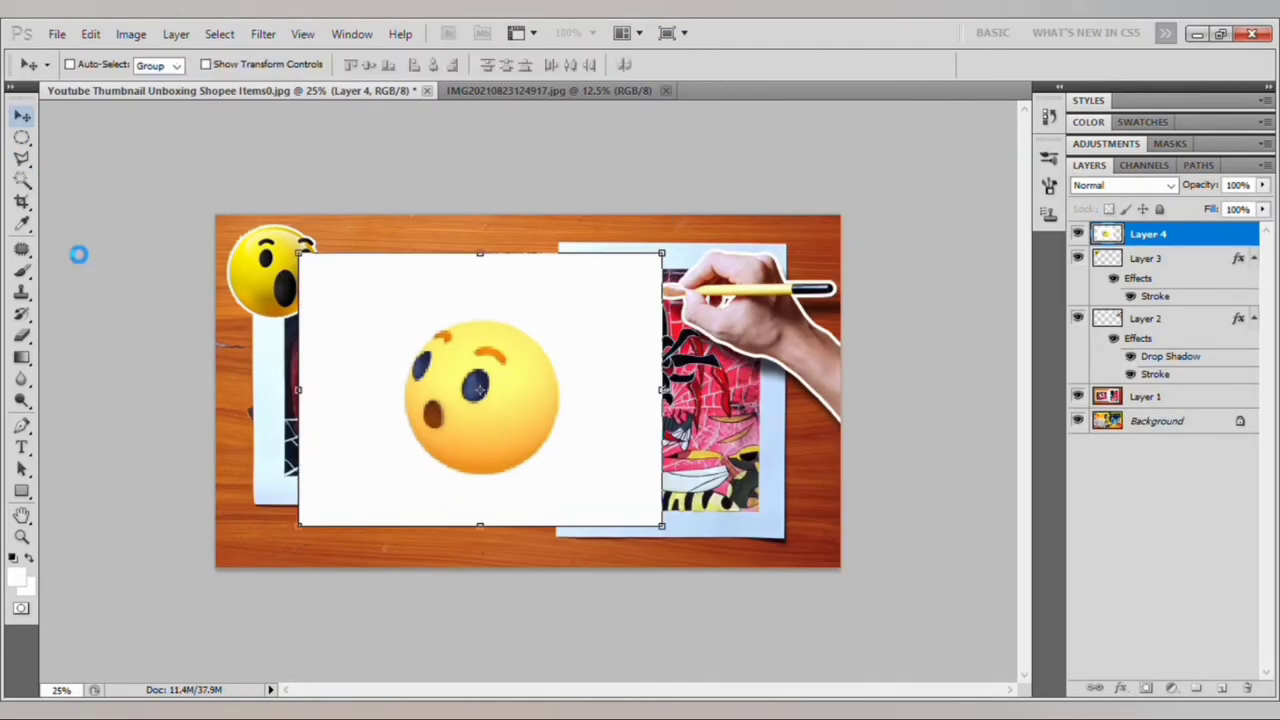
{"action": "key", "text": "Return"}
{"action": "left_click", "coordinate": [515, 308]}
{"action": "key", "text": "Delete"}
{"action": "key", "text": "ctrl+d"}
Shrink the second emoji into the right painting's bottom-right corner
{"action": "key", "text": "ctrl+t"}
{"action": "mouse_move", "coordinate": [640, 416]}
{"action": "left_mouse_down"}
{"action": "mouse_move", "coordinate": [610, 510]}
{"action": "mouse_move", "coordinate": [812, 455]}
{"action": "mouse_move", "coordinate": [826, 508]}
{"action": "mouse_move", "coordinate": [792, 466]}
{"action": "mouse_move", "coordinate": [797, 492]}
{"action": "left_mouse_up"}
{"action": "key", "text": "Return"}
{"action": "key", "text": "ctrl+t"}
{"action": "key", "text": "Return"}
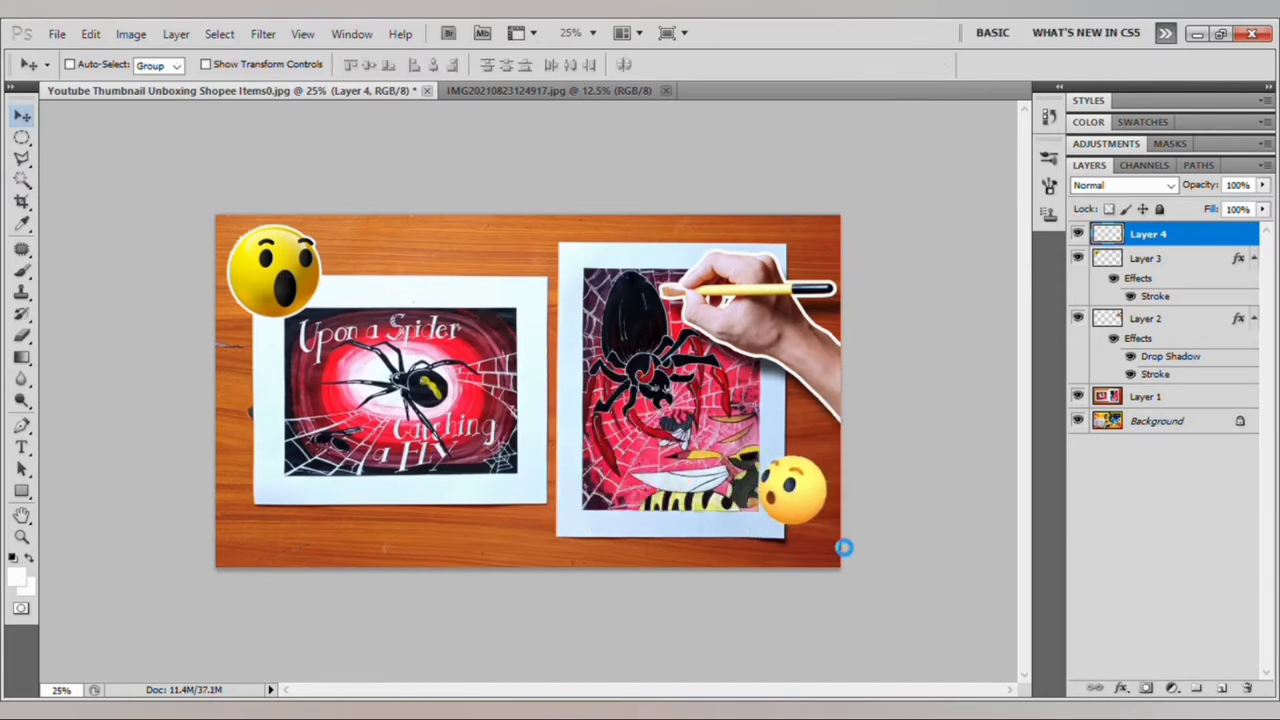
Add a white stroke and drop shadow to Layer 4, and a drop shadow to Layer 3
{"action": "key", "text": "h"}
{"action": "key", "text": "i"}
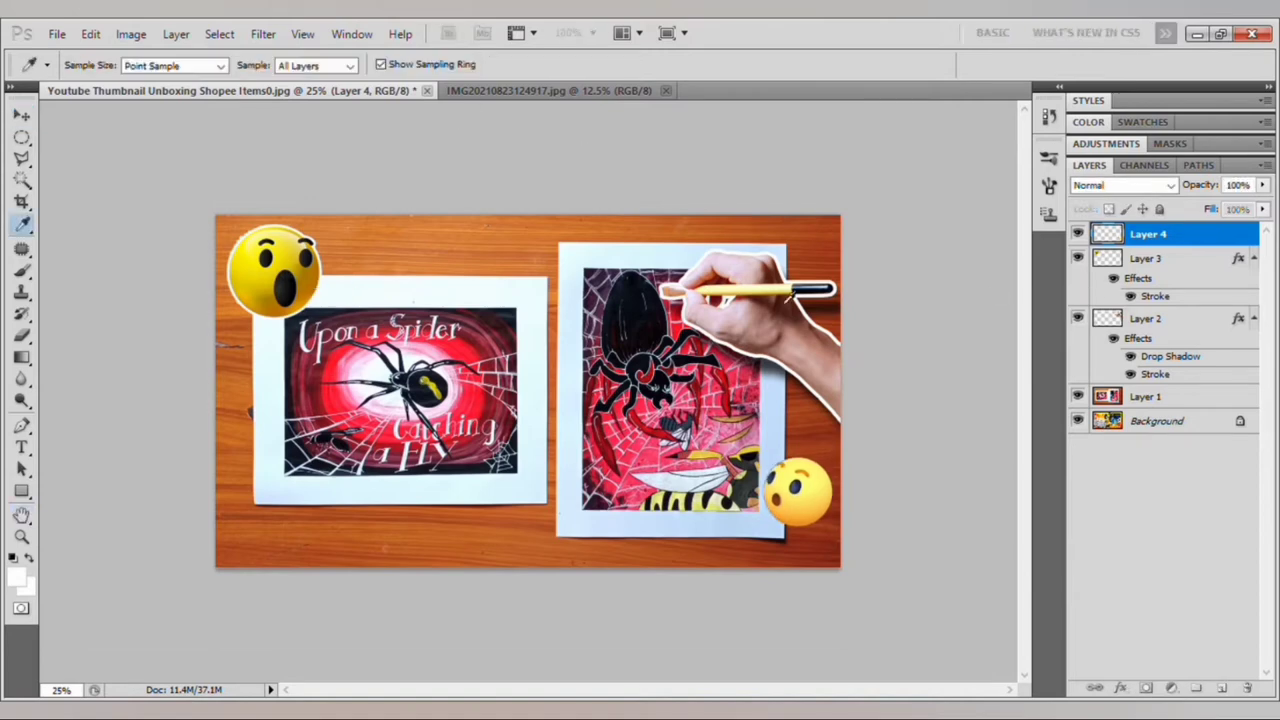
{"action": "key", "text": "h"}
{"action": "key", "text": "v"}
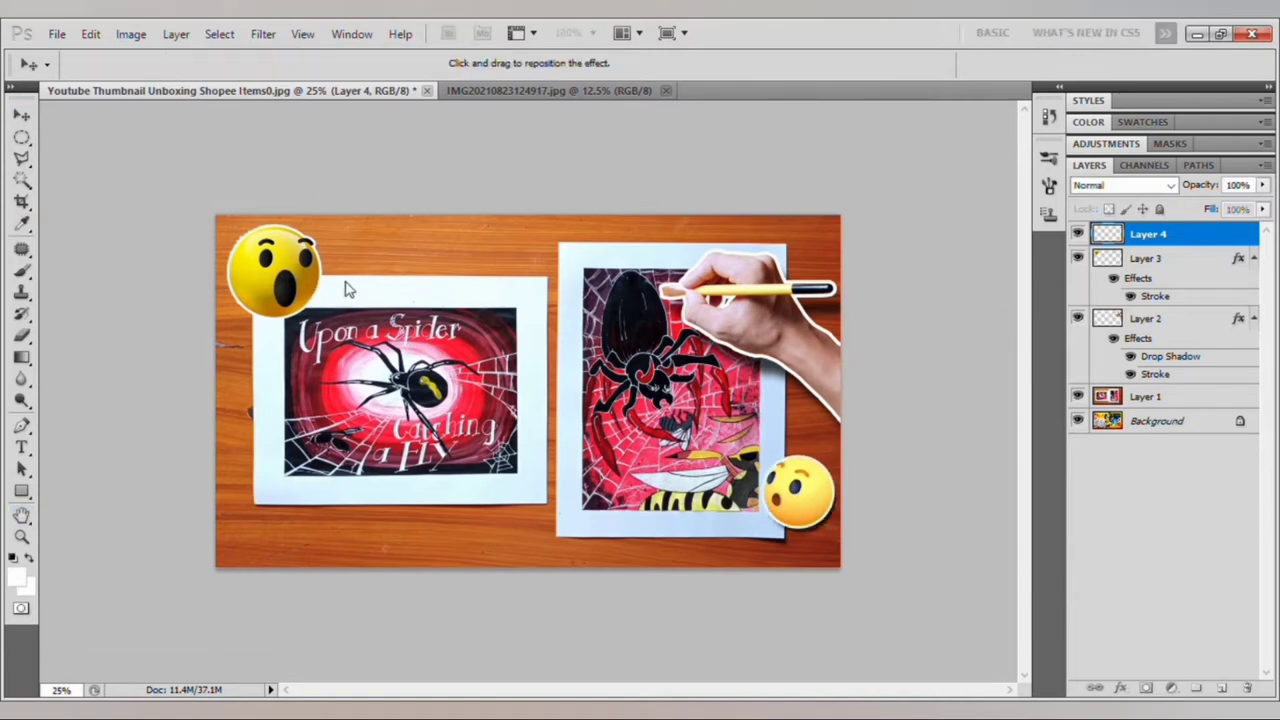
{"action": "left_click_drag", "start_coordinate": [1238, 318], "coordinate": [1148, 233]}
{"action": "left_click", "coordinate": [1145, 372]}
{"action": "left_click", "coordinate": [1097, 344]}
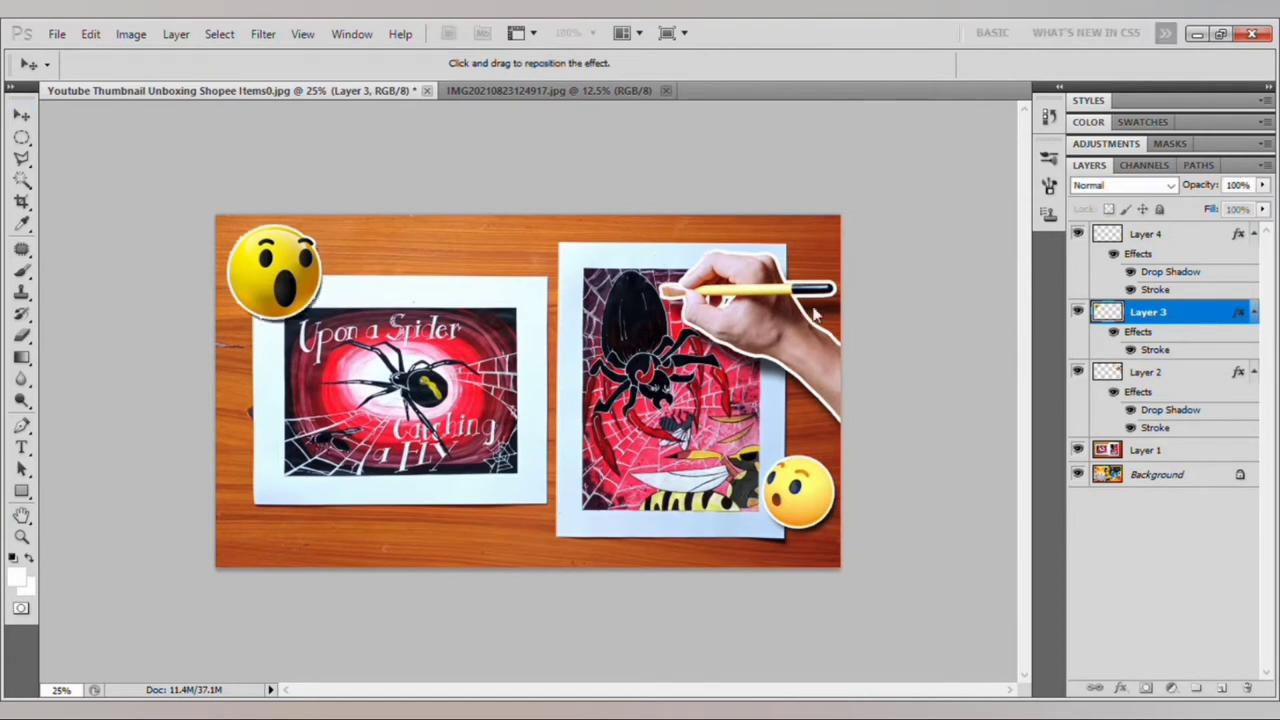
{"action": "left_click", "coordinate": [735, 418]}
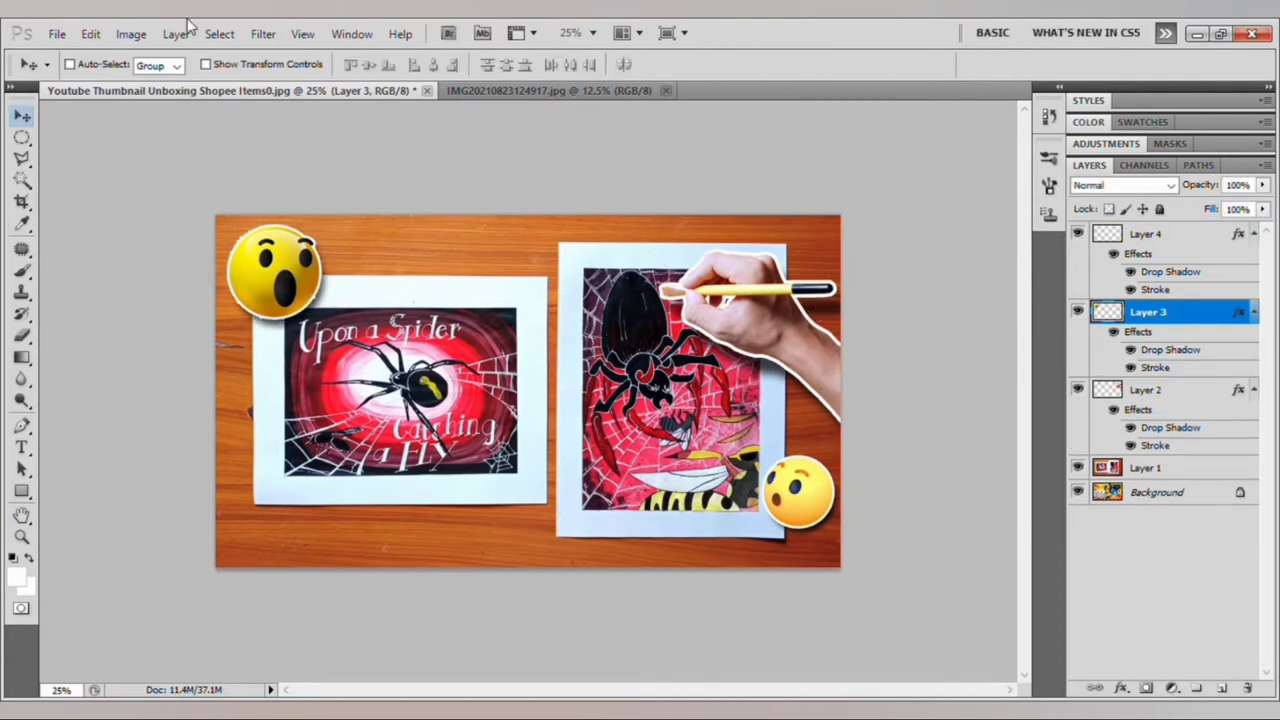
{"action": "key", "text": "ctrl+Tab"}
Place the paintbrushes photo as Layer 5, scaled to about 29% and rotated 8.68°, centred between the paintings
{"action": "left_click_drag", "start_coordinate": [560, 148], "coordinate": [500, 400]}
{"action": "key", "text": "ctrl+t"}
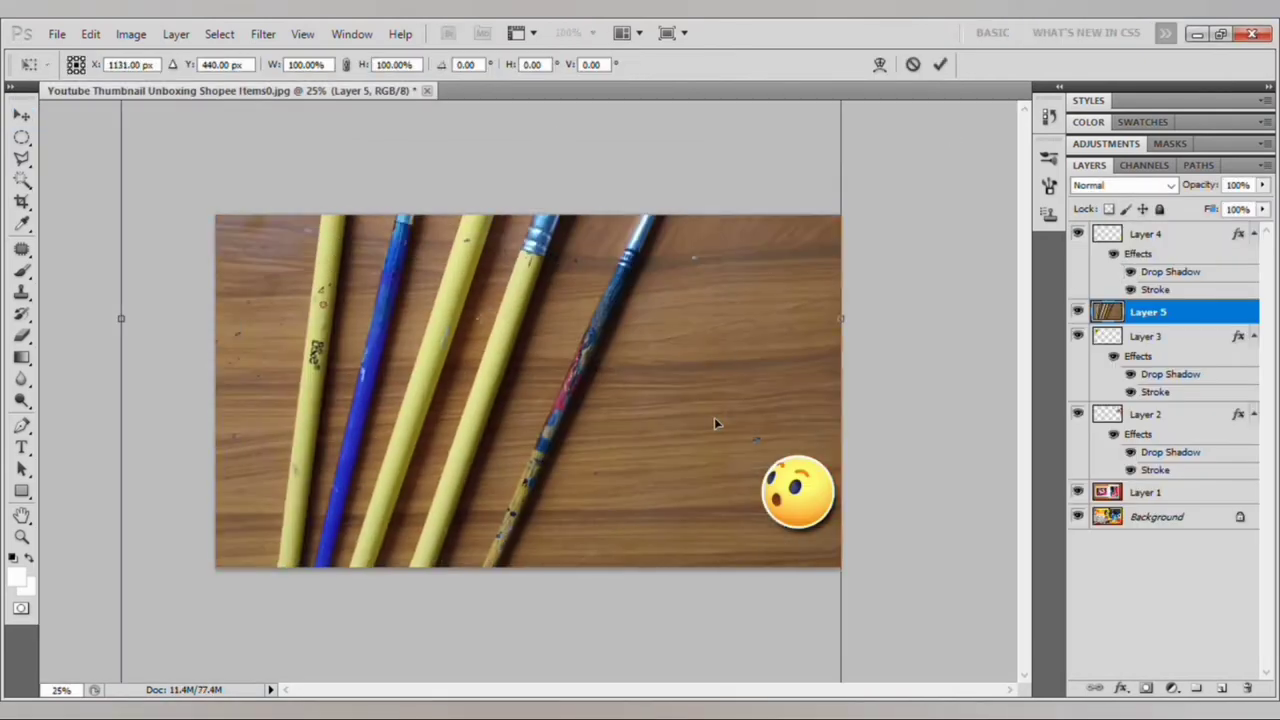
{"action": "left_click_drag", "start_coordinate": [771, 677], "coordinate": [630, 622]}
{"action": "mouse_move", "coordinate": [456, 462]}
{"action": "left_mouse_down"}
{"action": "mouse_move", "coordinate": [366, 536]}
{"action": "mouse_move", "coordinate": [624, 409]}
{"action": "left_mouse_up"}
{"action": "key", "text": "Return"}
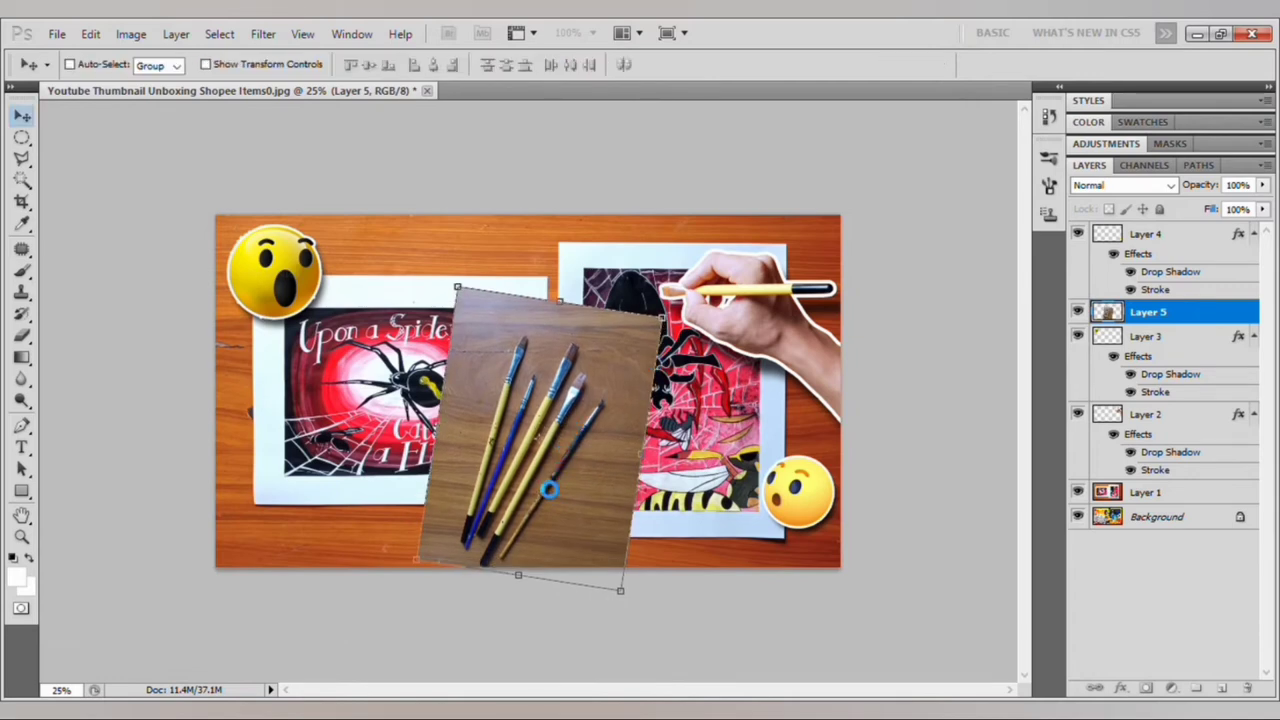
{"action": "key", "text": "ctrl+plus"}
{"action": "key", "text": "ctrl+plus"}
Start a Polygonal Lasso outline around the paintbrushes, anchoring at the yellow pencil's tip
{"action": "key", "text": "ctrl+plus"}
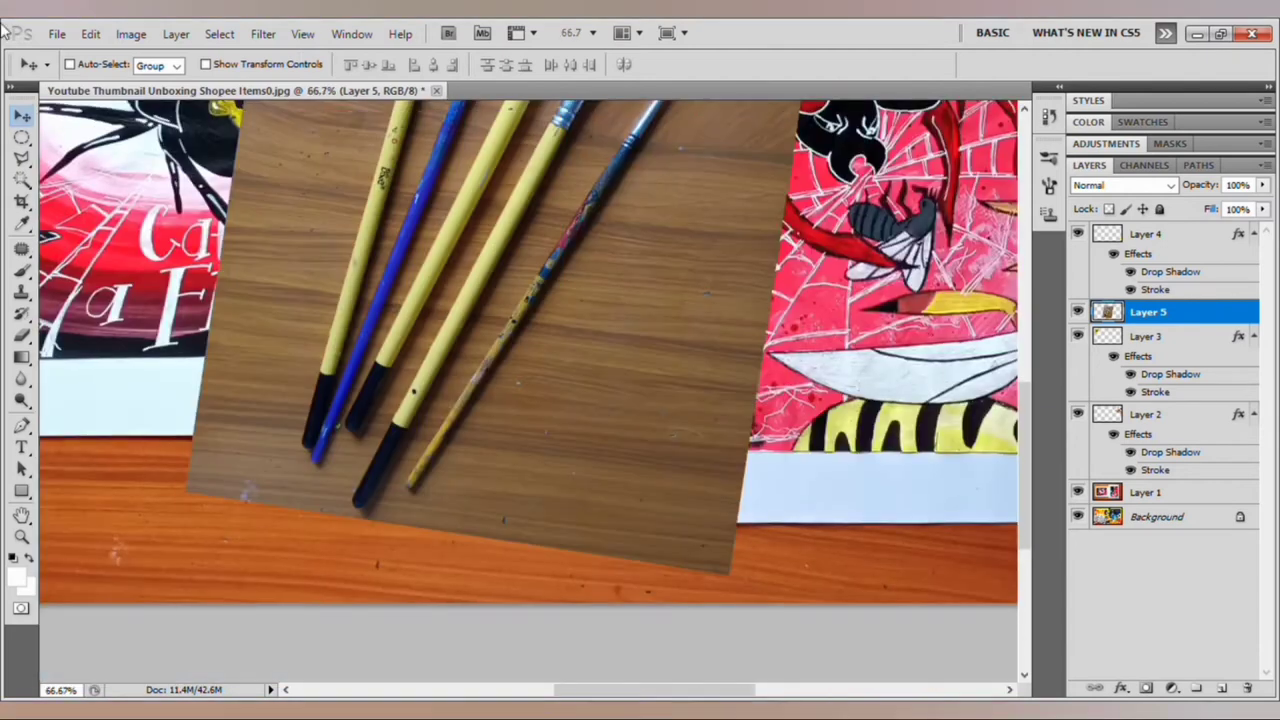
{"action": "key", "text": "l"}
{"action": "left_click", "coordinate": [840, 573]}
{"action": "left_click", "coordinate": [713, 652]}
{"action": "key", "text": "ctrl+plus"}
{"action": "key", "text": "ctrl+plus"}
{"action": "key", "text": "ctrl+plus"}
{"action": "left_click", "coordinate": [400, 355]}
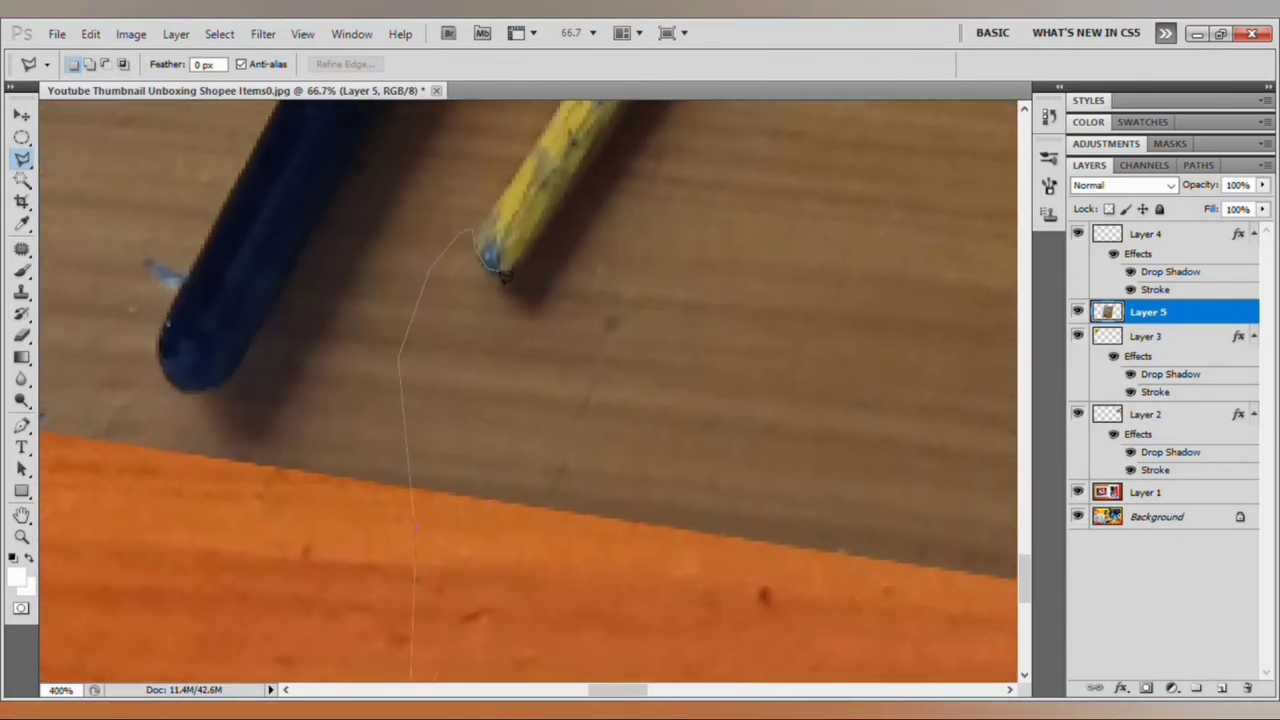
{"action": "left_click", "coordinate": [505, 278]}
{"action": "key", "text": "ctrl+minus"}
Trace along the brush ferrule, bristle tip and handle, then close the outline into a selection
{"action": "left_click_drag", "start_coordinate": [628, 295], "coordinate": [440, 560]}
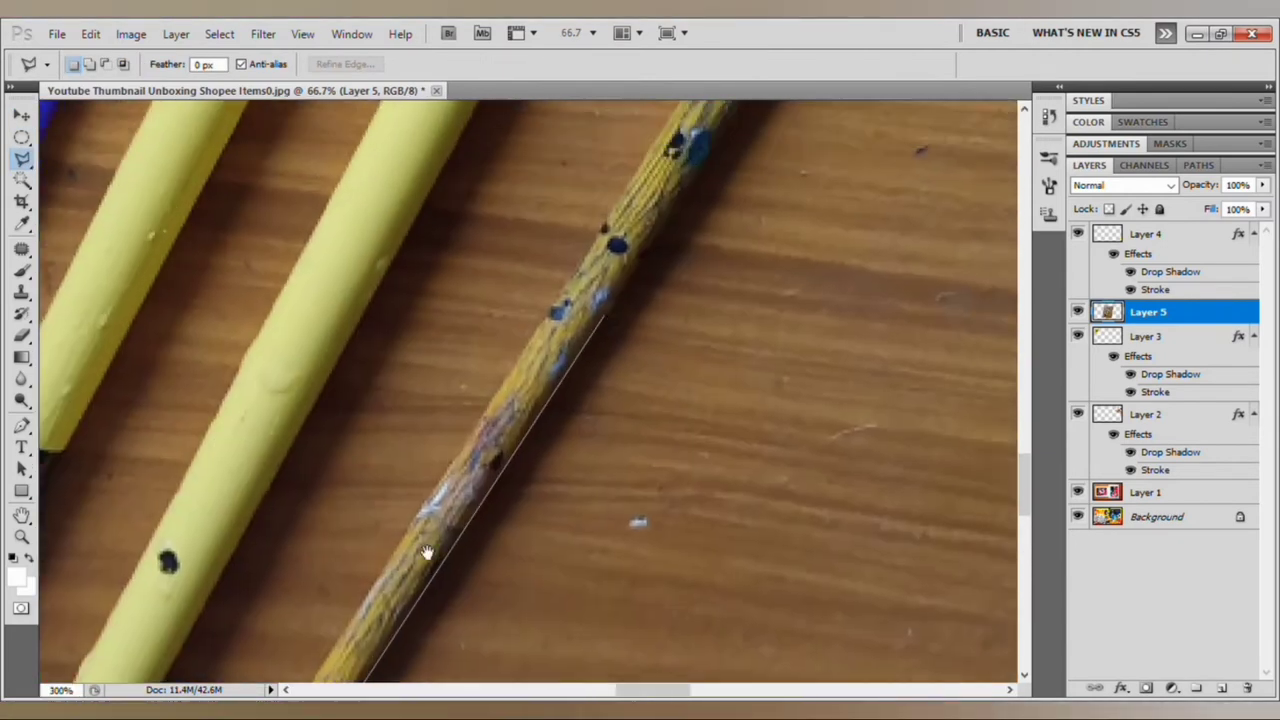
{"action": "left_click_drag", "start_coordinate": [640, 250], "coordinate": [450, 560]}
{"action": "left_click_drag", "start_coordinate": [700, 200], "coordinate": [500, 520]}
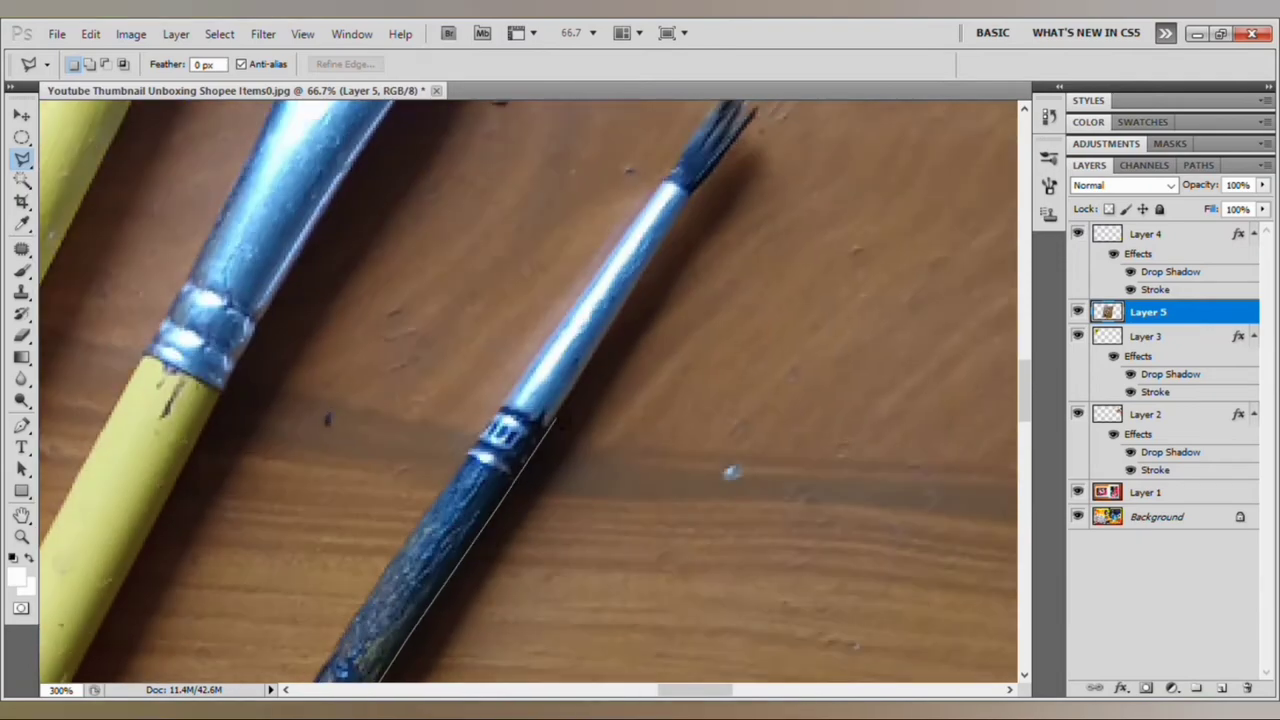
{"action": "left_click_drag", "start_coordinate": [700, 207], "coordinate": [597, 484]}
{"action": "scroll", "coordinate": [624, 455], "scroll_direction": "up", "scroll_amount": 4}
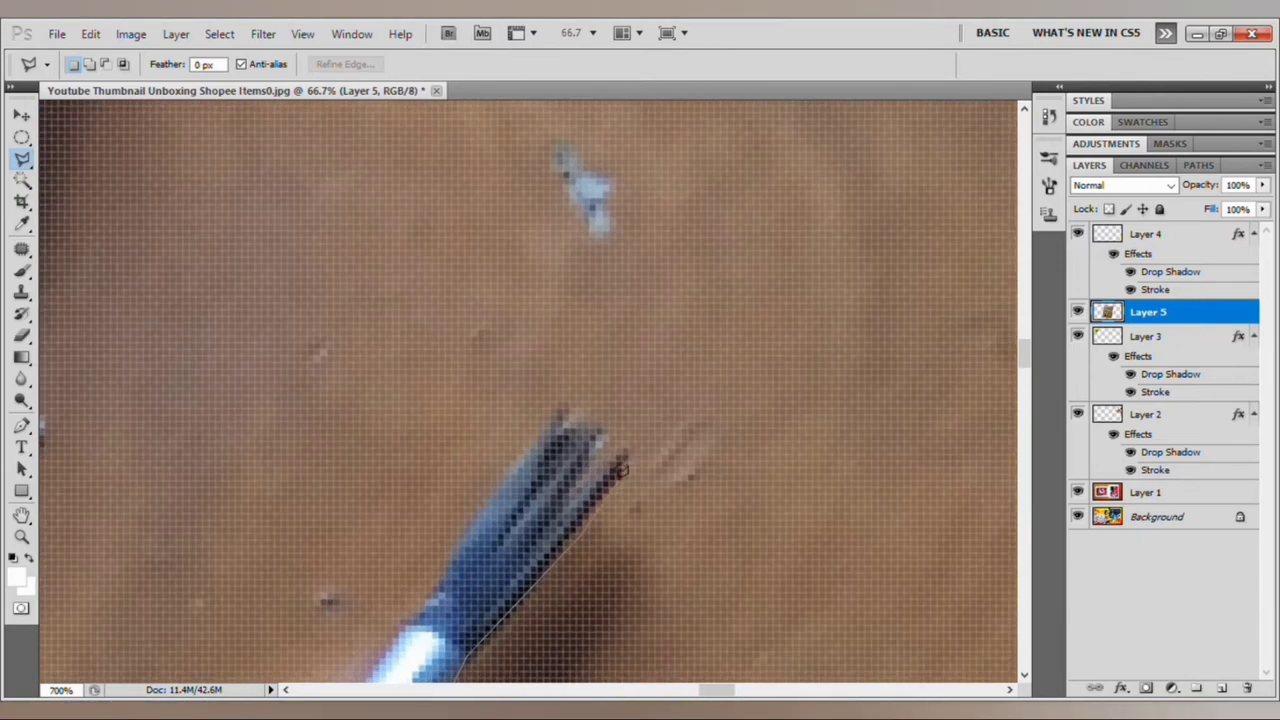
{"action": "scroll", "coordinate": [498, 502], "scroll_direction": "down", "scroll_amount": 2}
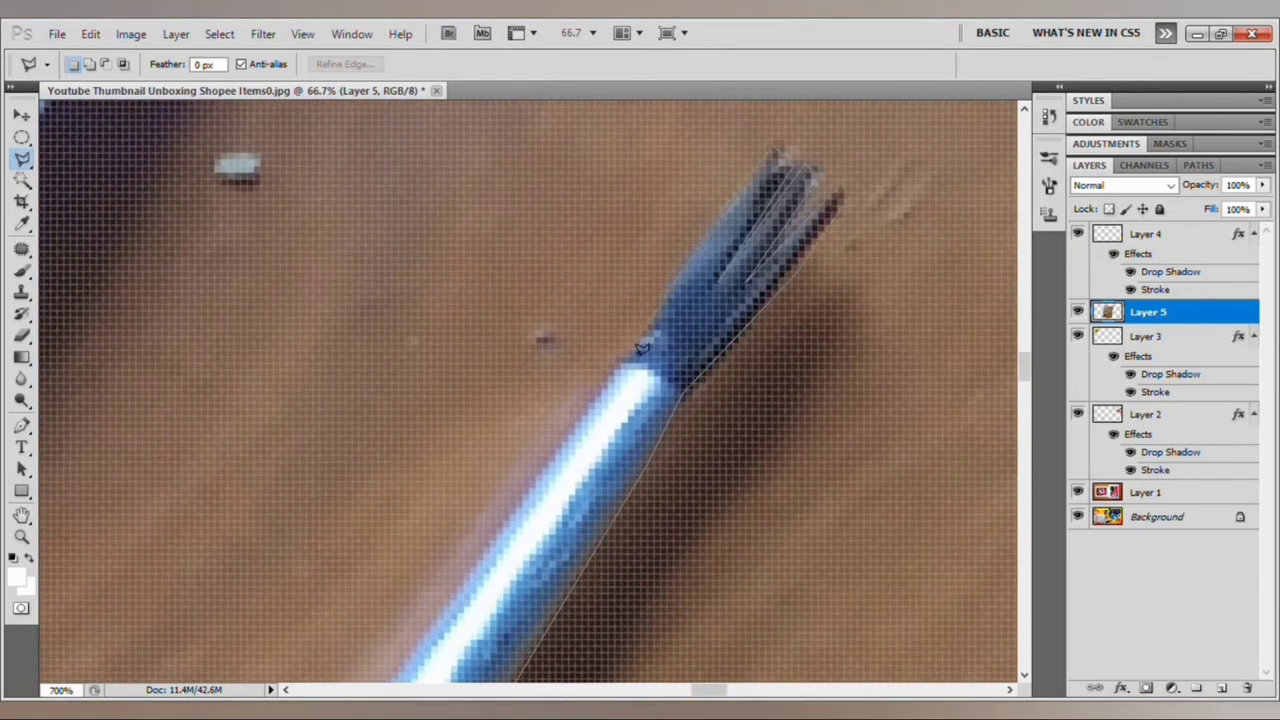
{"action": "scroll", "coordinate": [450, 450], "scroll_direction": "down", "scroll_amount": 1}
{"action": "left_click_drag", "start_coordinate": [345, 535], "coordinate": [432, 388]}
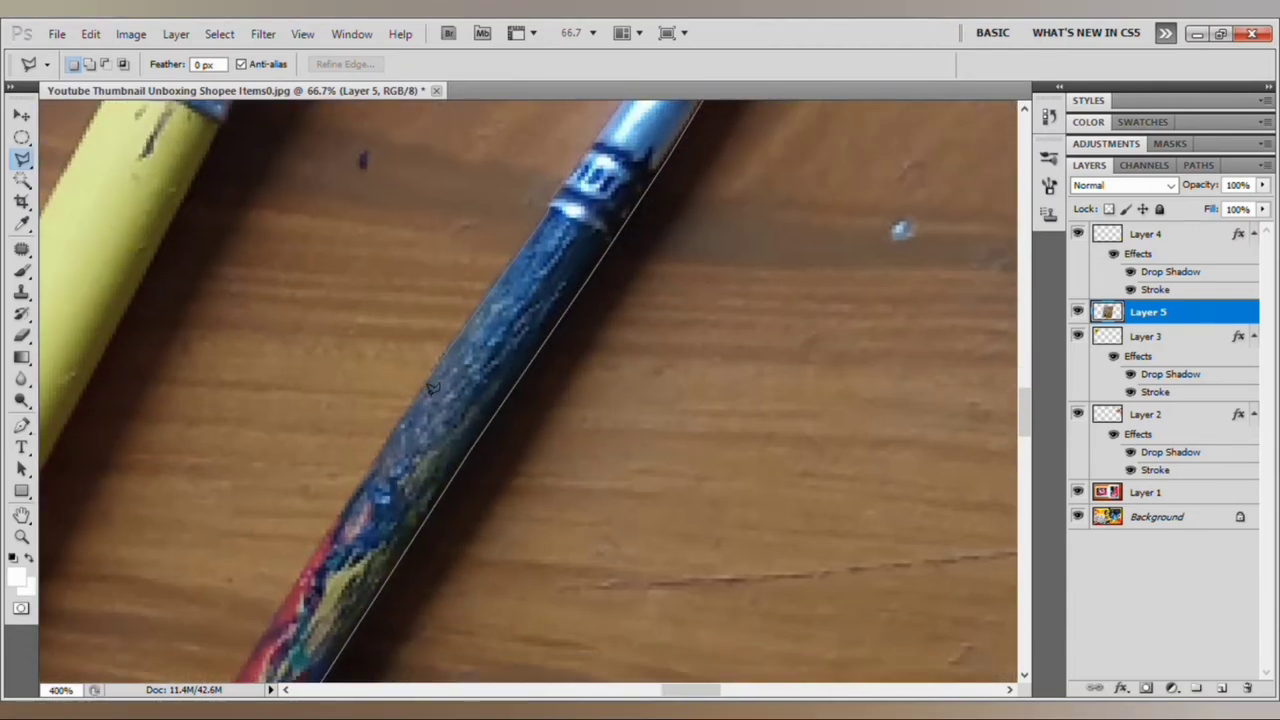
{"action": "mouse_move", "coordinate": [340, 540]}
{"action": "left_mouse_down"}
{"action": "mouse_move", "coordinate": [400, 375]}
{"action": "mouse_move", "coordinate": [405, 385]}
{"action": "left_mouse_up"}
{"action": "left_click_drag", "start_coordinate": [340, 580], "coordinate": [400, 410]}
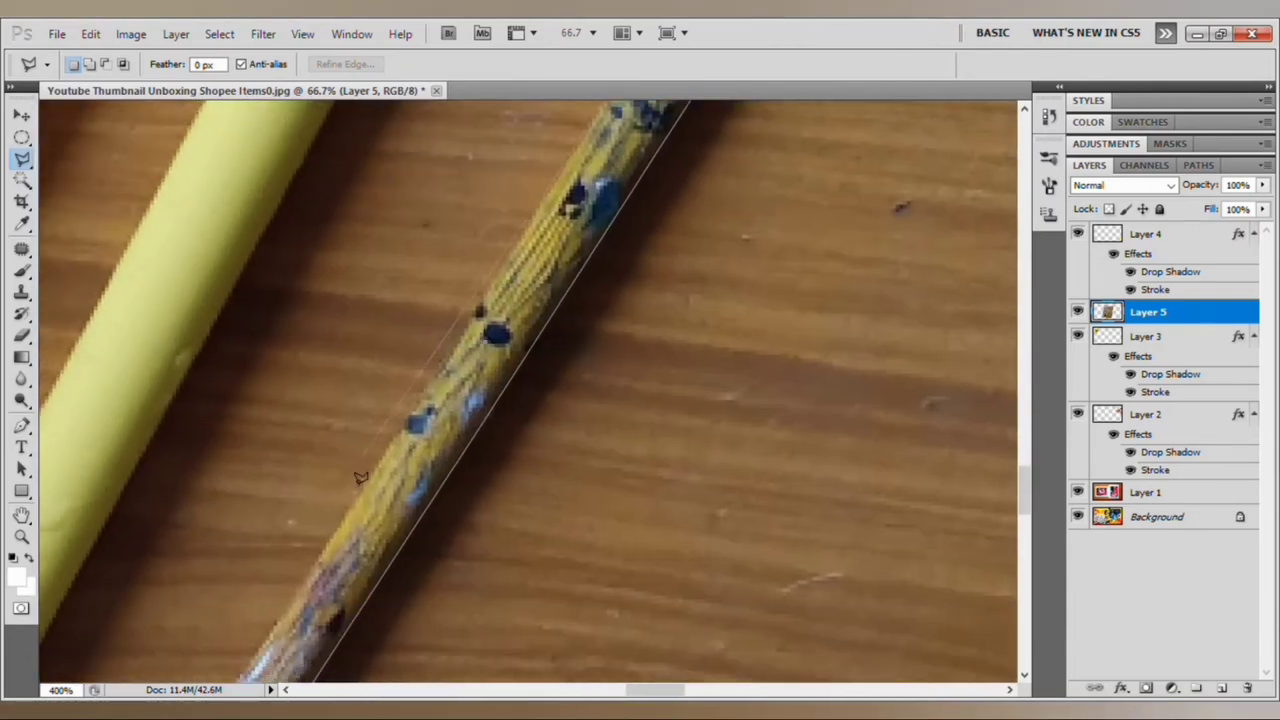
{"action": "left_click_drag", "start_coordinate": [305, 623], "coordinate": [365, 453]}
{"action": "scroll", "coordinate": [368, 445], "scroll_direction": "down", "scroll_amount": 1}
{"action": "scroll", "coordinate": [374, 429], "scroll_direction": "down", "scroll_amount": 1}
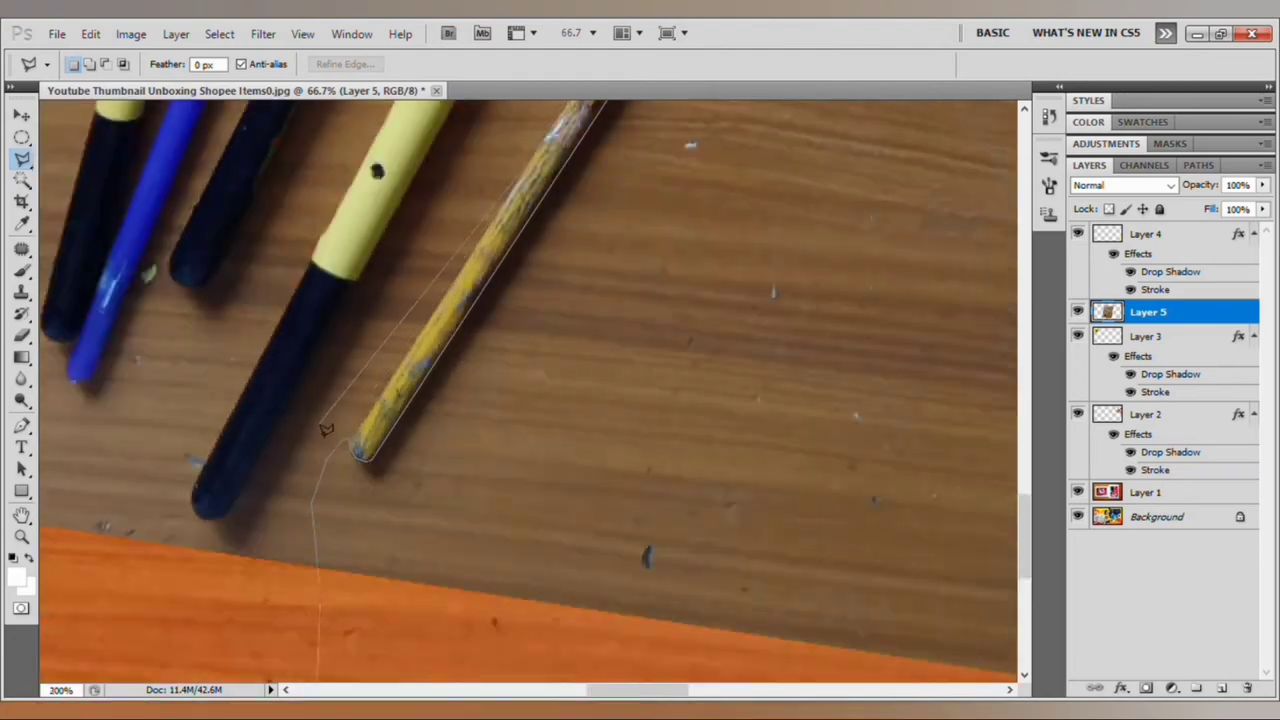
{"action": "scroll", "coordinate": [377, 345], "scroll_direction": "down", "scroll_amount": 1}
{"action": "scroll", "coordinate": [352, 400], "scroll_direction": "up", "scroll_amount": 3}
{"action": "scroll", "coordinate": [352, 400], "scroll_direction": "up", "scroll_amount": 3}
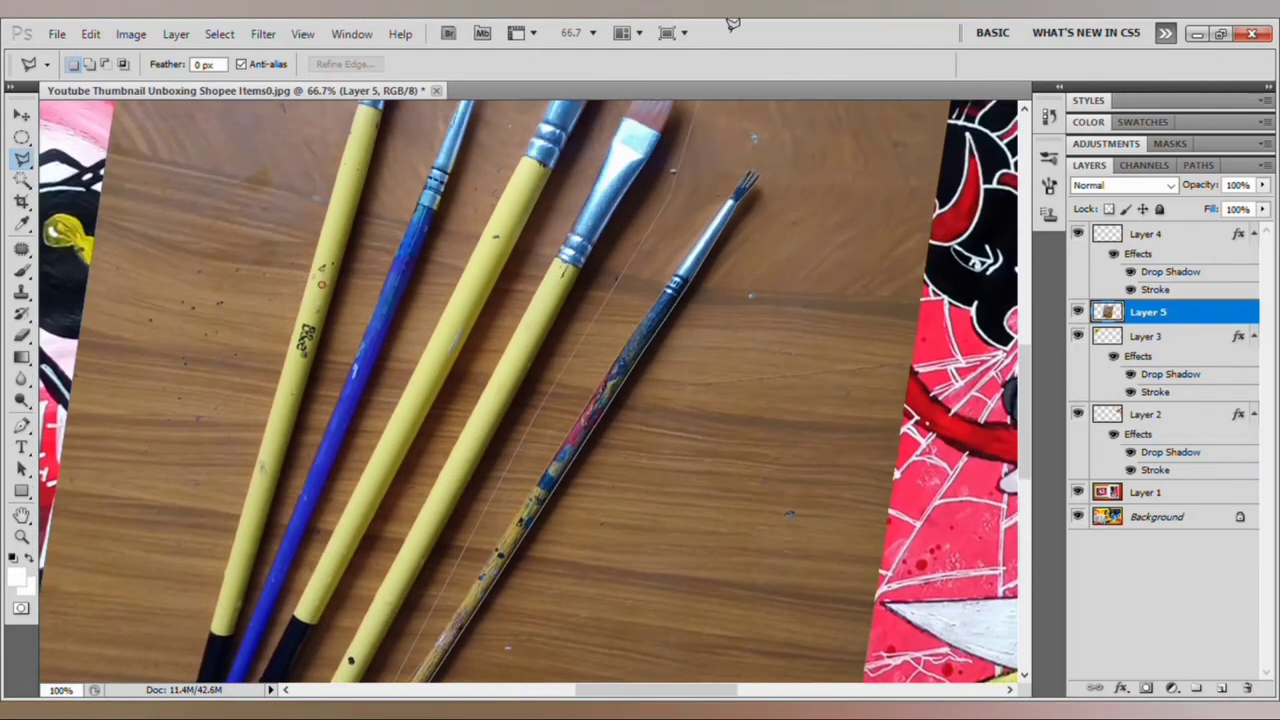
{"action": "scroll", "coordinate": [352, 400], "scroll_direction": "up", "scroll_amount": 3}
{"action": "scroll", "coordinate": [352, 400], "scroll_direction": "down", "scroll_amount": 1}
{"action": "scroll", "coordinate": [757, 434], "scroll_direction": "down", "scroll_amount": 3}
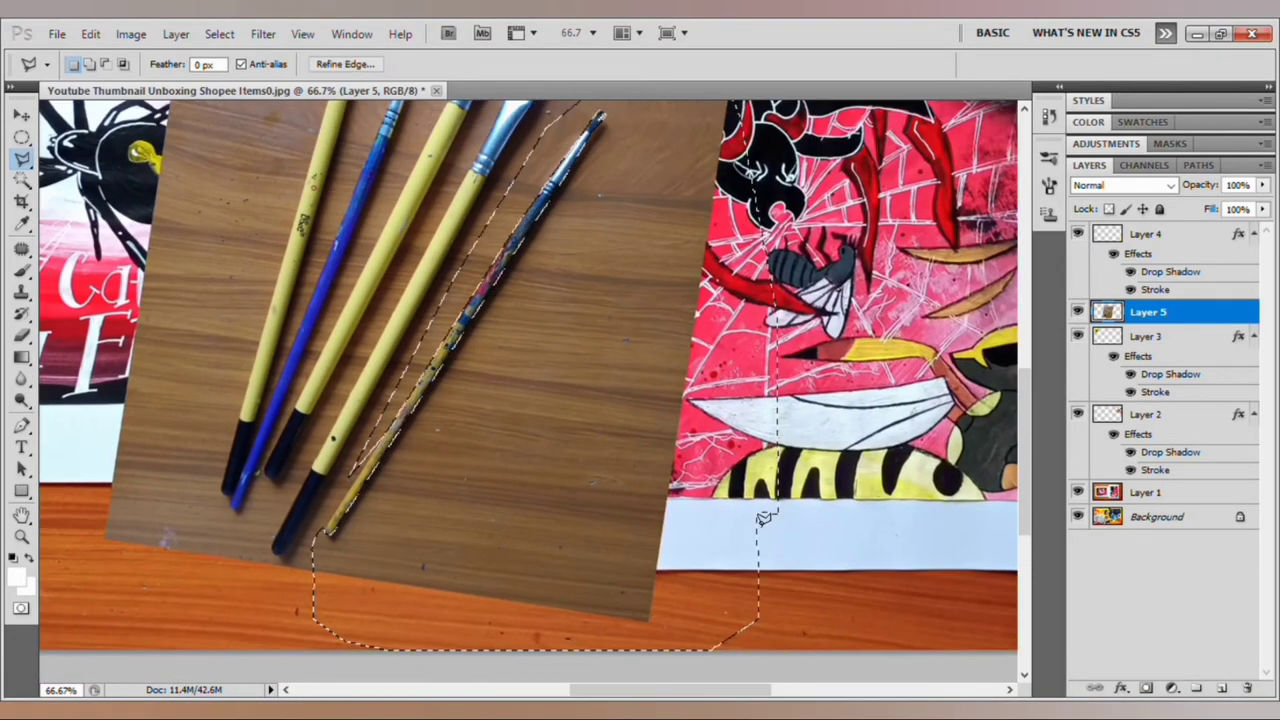
{"action": "scroll", "coordinate": [562, 360], "scroll_direction": "up", "scroll_amount": 2}
{"action": "scroll", "coordinate": [399, 492], "scroll_direction": "up", "scroll_amount": 1}
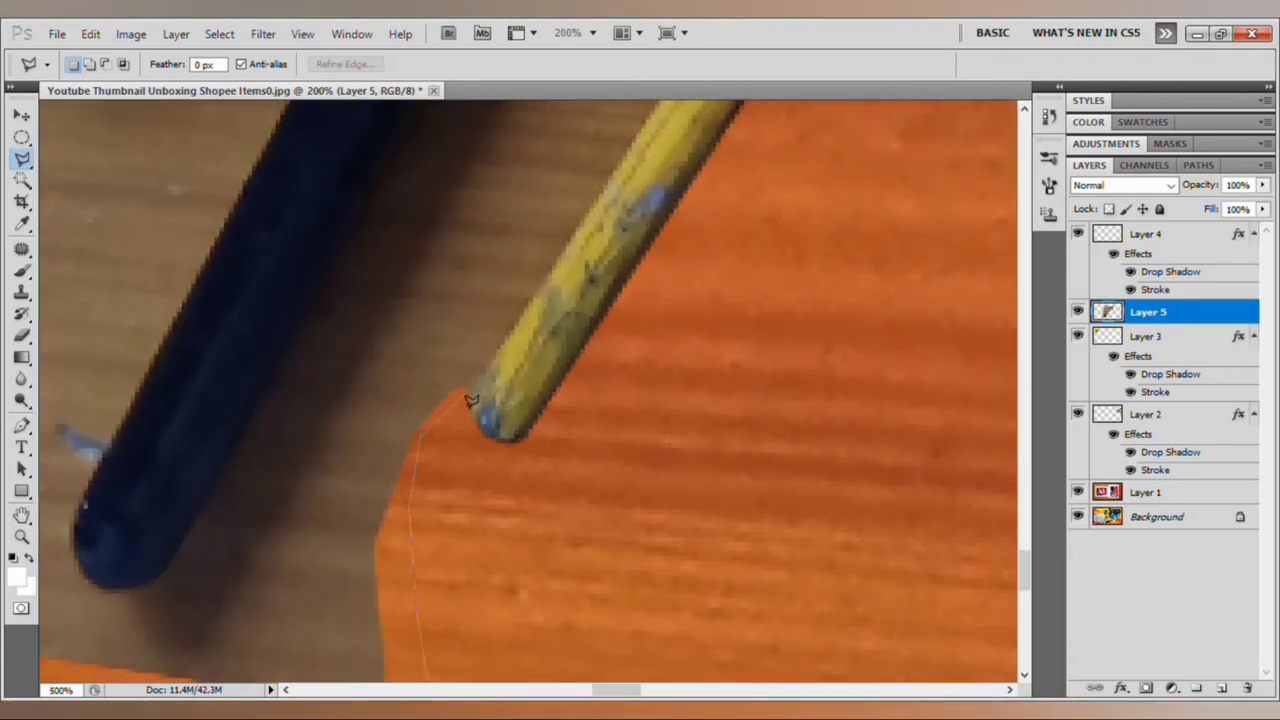
{"action": "scroll", "coordinate": [399, 492], "scroll_direction": "up", "scroll_amount": 3}
{"action": "scroll", "coordinate": [399, 492], "scroll_direction": "up", "scroll_amount": 3}
{"action": "scroll", "coordinate": [399, 492], "scroll_direction": "up", "scroll_amount": 3}
{"action": "scroll", "coordinate": [535, 390], "scroll_direction": "down", "scroll_amount": 4}
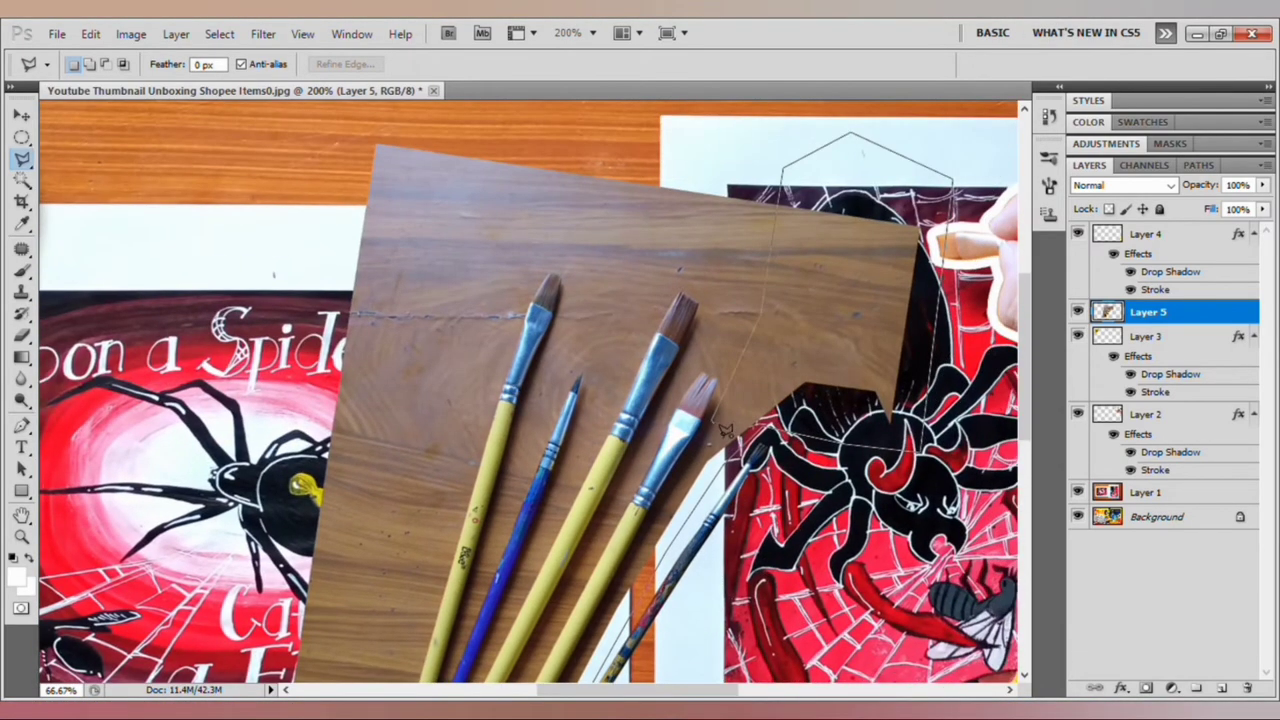
{"action": "scroll", "coordinate": [725, 430], "scroll_direction": "up", "scroll_amount": 4}
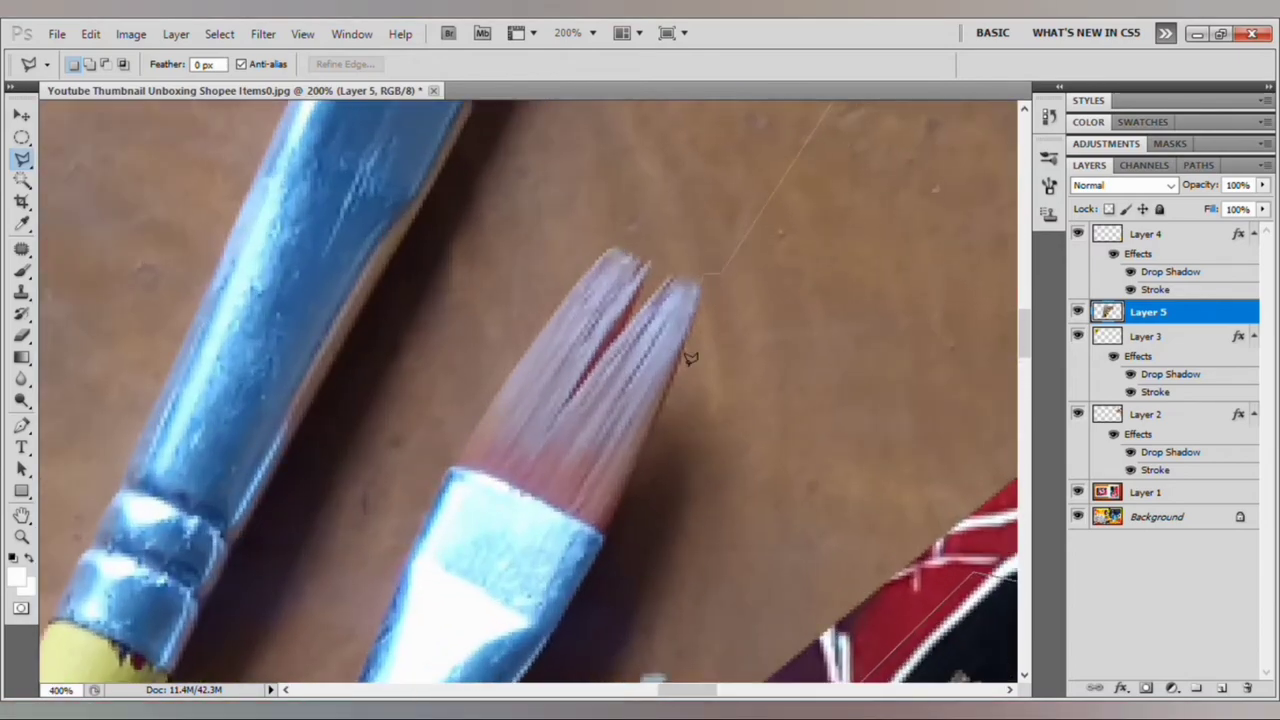
{"action": "key", "text": "Return"}
Outline the wooden board's bottom edge and the brush tips, closing it into a selection
{"action": "scroll", "coordinate": [691, 434], "scroll_direction": "down", "scroll_amount": 6}
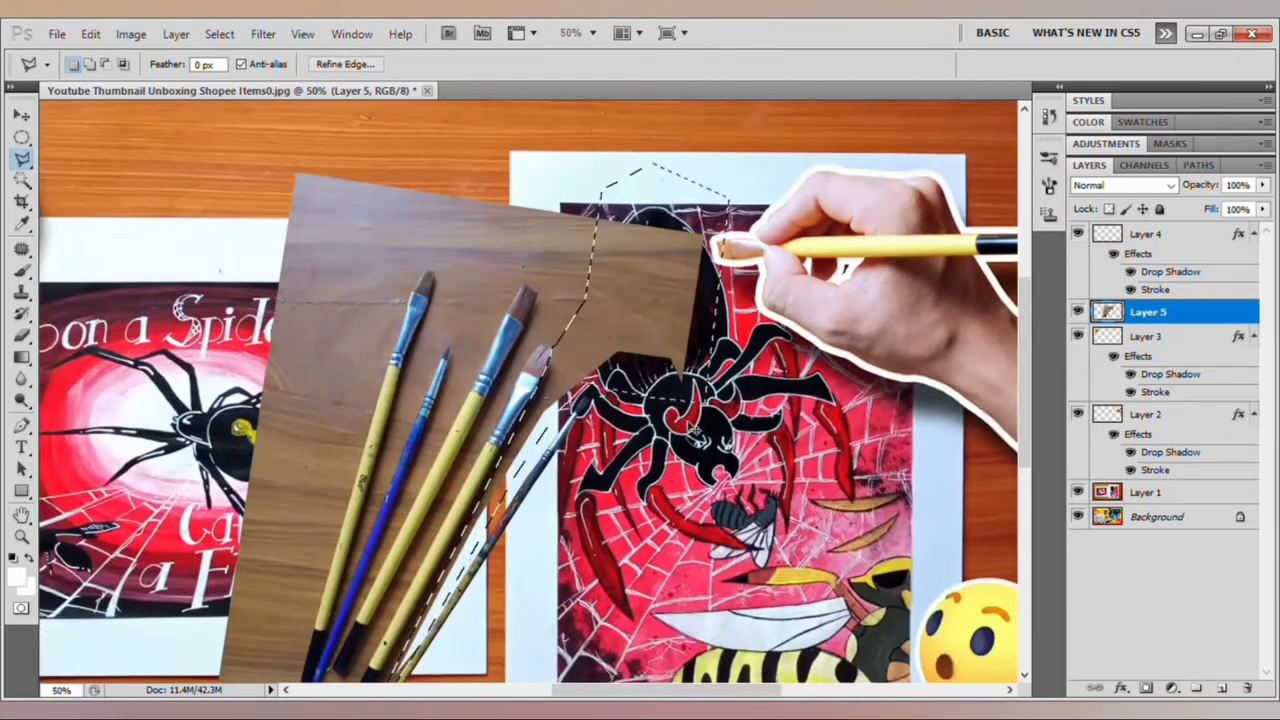
{"action": "scroll", "coordinate": [473, 585], "scroll_direction": "up", "scroll_amount": 3}
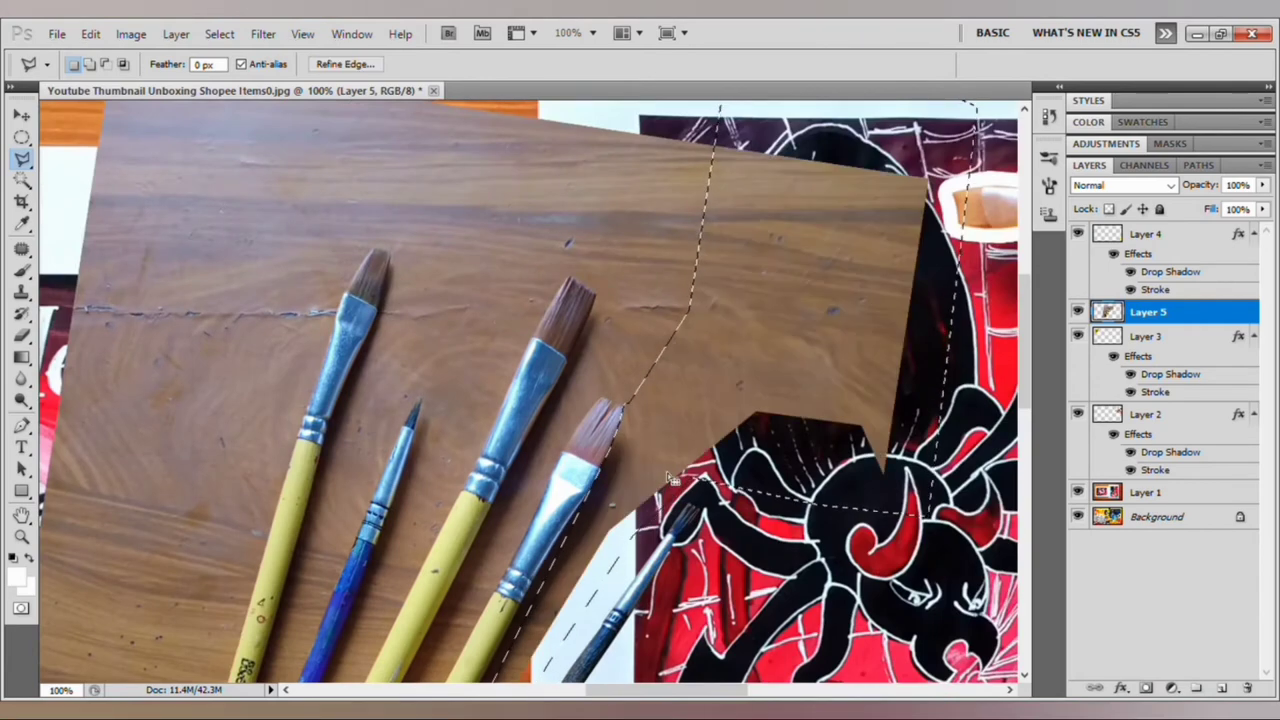
{"action": "left_click_drag", "start_coordinate": [450, 660], "coordinate": [590, 518]}
{"action": "scroll", "coordinate": [590, 518], "scroll_direction": "up", "scroll_amount": 2}
{"action": "left_click", "coordinate": [345, 565]}
{"action": "left_click", "coordinate": [485, 592]}
{"action": "left_click", "coordinate": [590, 570]}
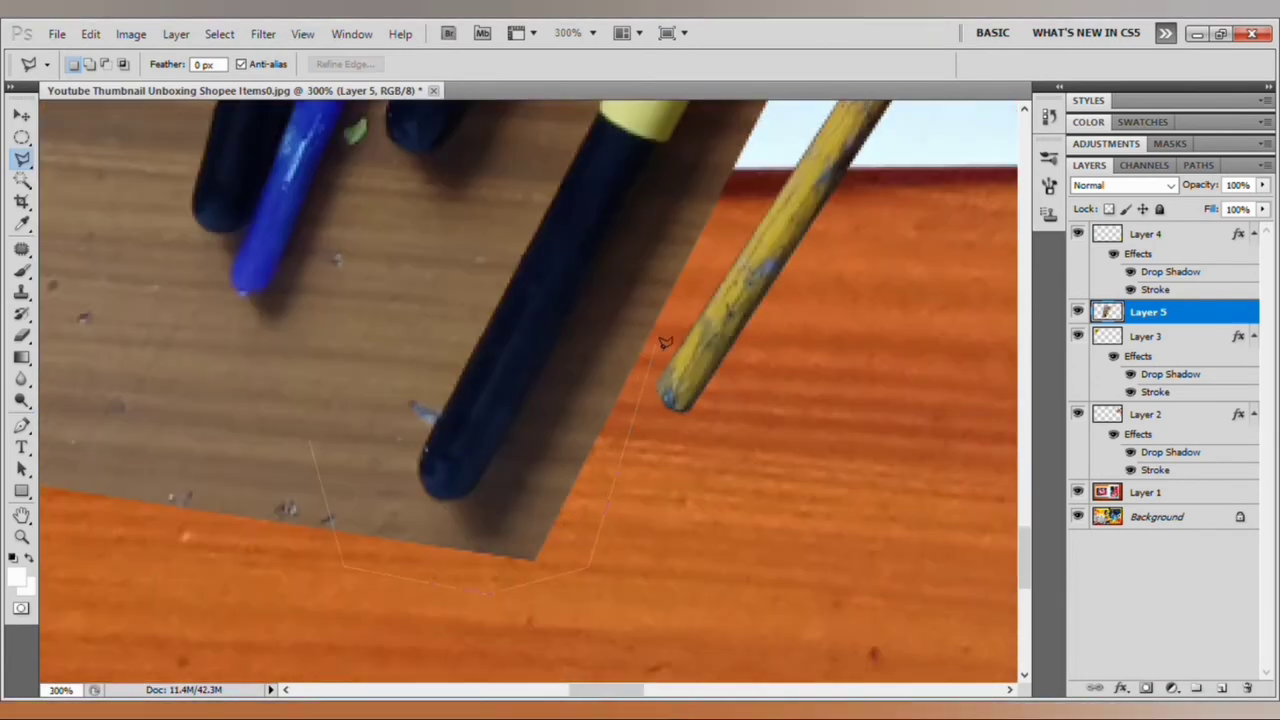
{"action": "scroll", "coordinate": [665, 343], "scroll_direction": "up", "scroll_amount": 5}
{"action": "left_click", "coordinate": [673, 450]}
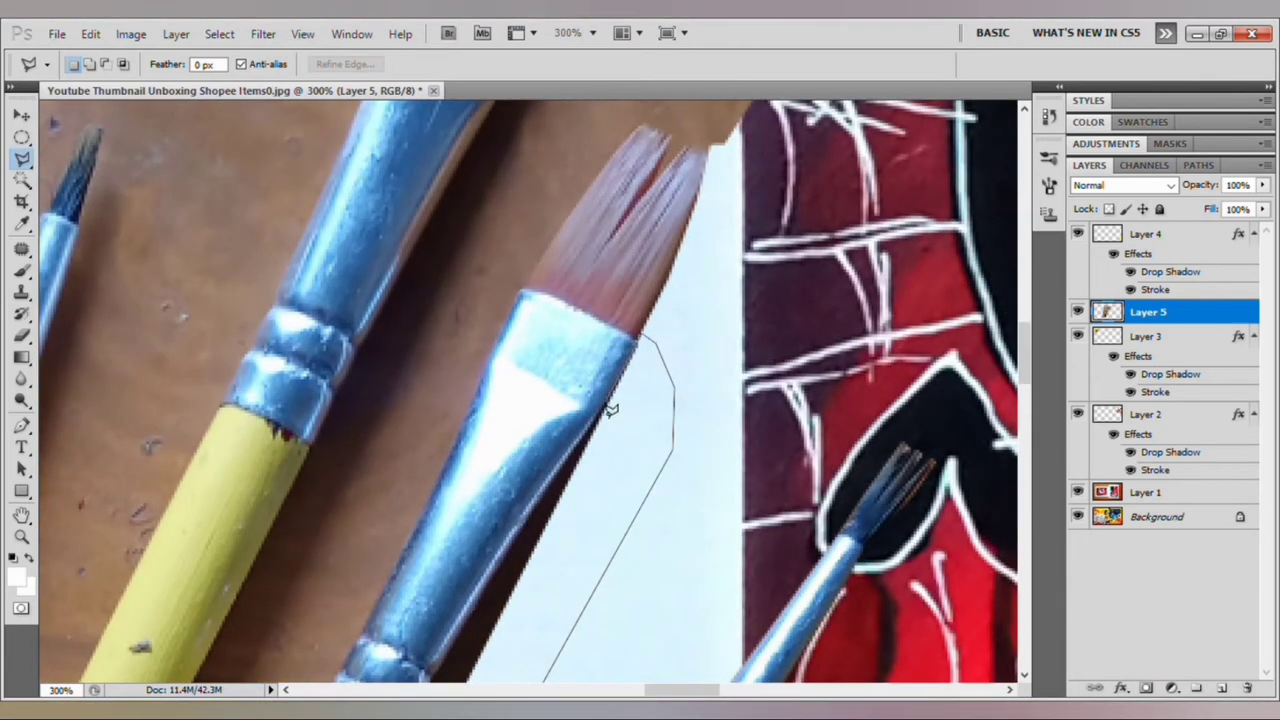
{"action": "mouse_move", "coordinate": [521, 598]}
{"action": "left_mouse_down"}
{"action": "mouse_move", "coordinate": [627, 290]}
{"action": "mouse_move", "coordinate": [692, 190]}
{"action": "left_mouse_up"}
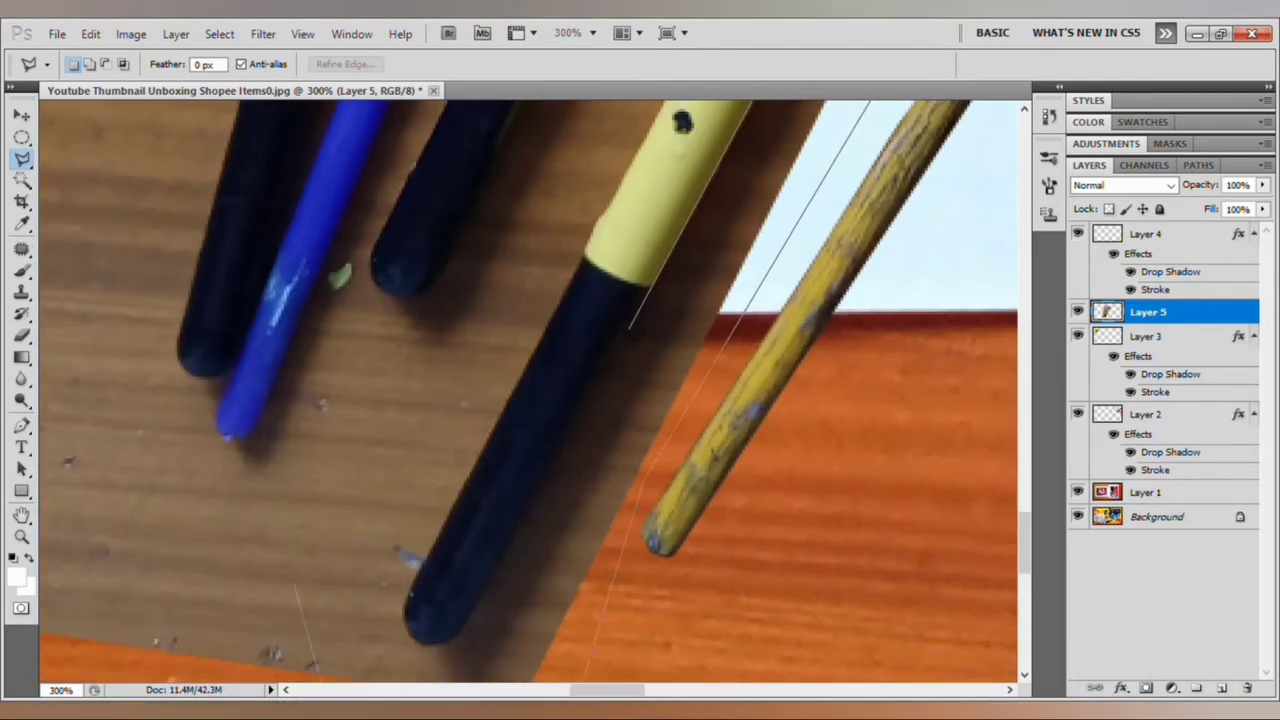
{"action": "double_click", "coordinate": [459, 249]}
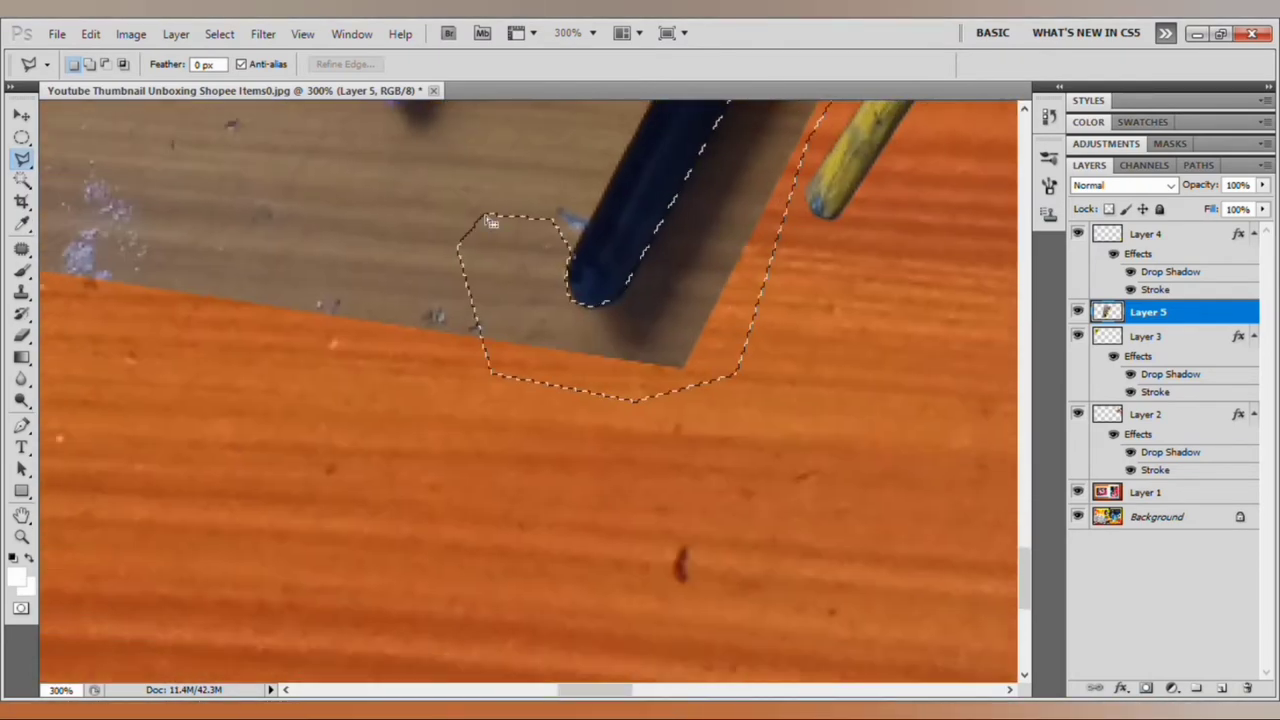
Check the selection along the brush handles, black pencil ends, ferrules and flat bristles
{"action": "key", "text": "ctrl+1"}
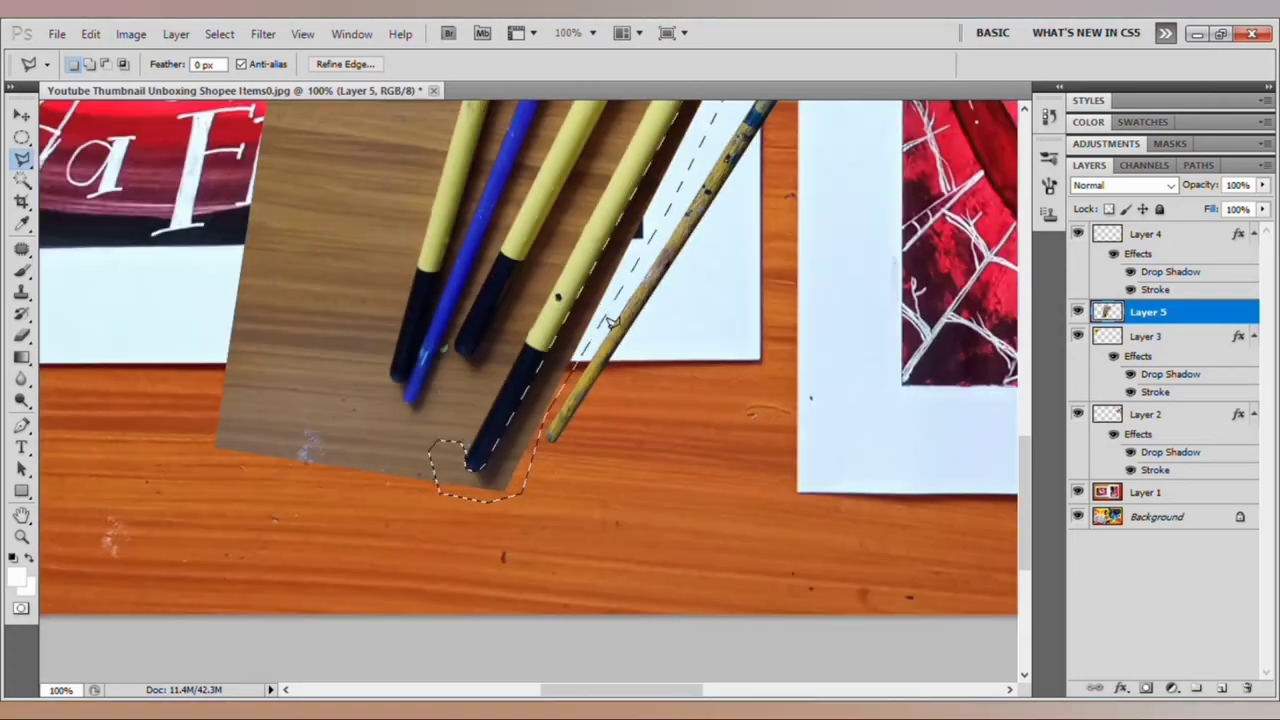
{"action": "left_click_drag", "start_coordinate": [611, 322], "coordinate": [585, 405]}
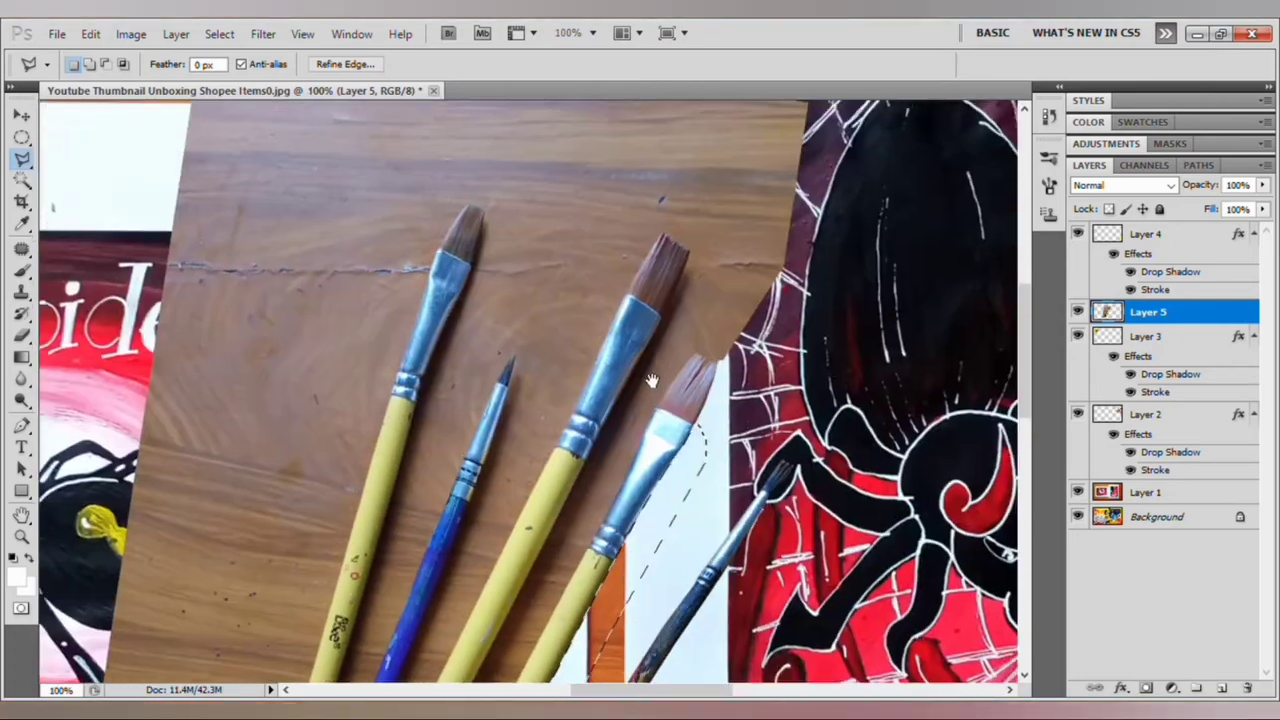
{"action": "key", "text": "ctrl+plus"}
{"action": "key", "text": "ctrl+plus"}
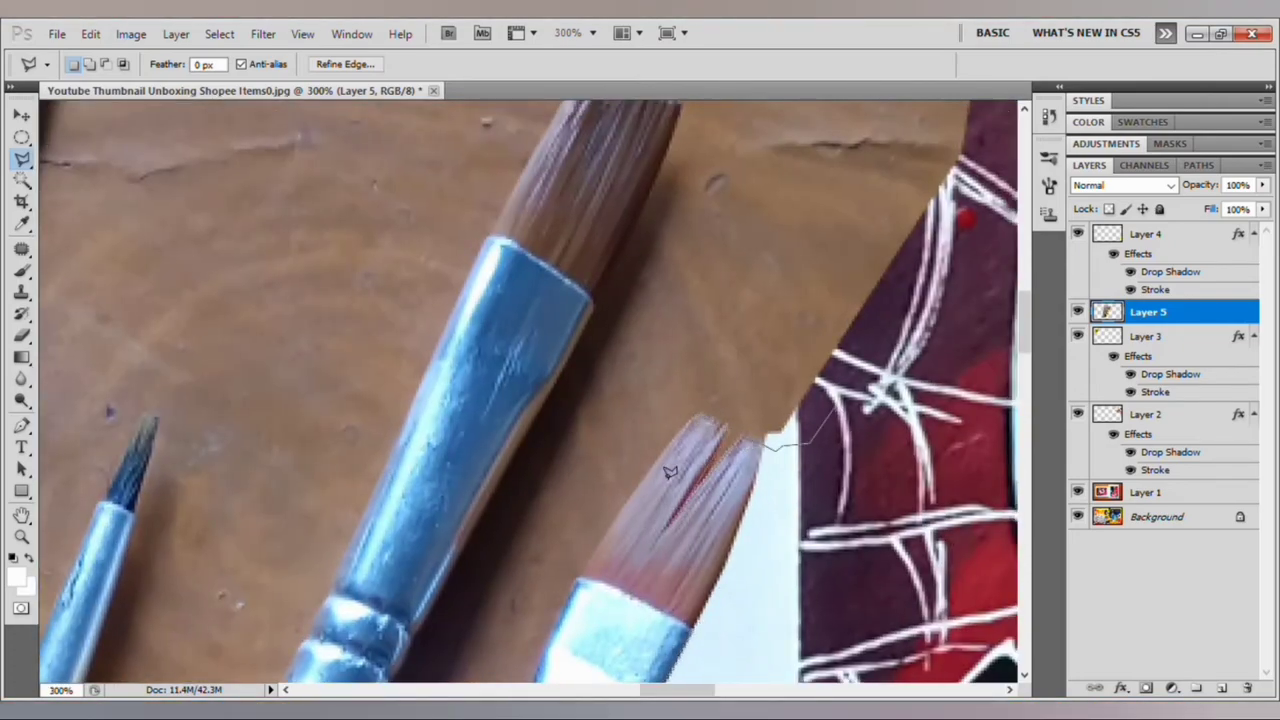
{"action": "left_click_drag", "start_coordinate": [590, 585], "coordinate": [706, 352]}
{"action": "left_click_drag", "start_coordinate": [630, 548], "coordinate": [778, 312]}
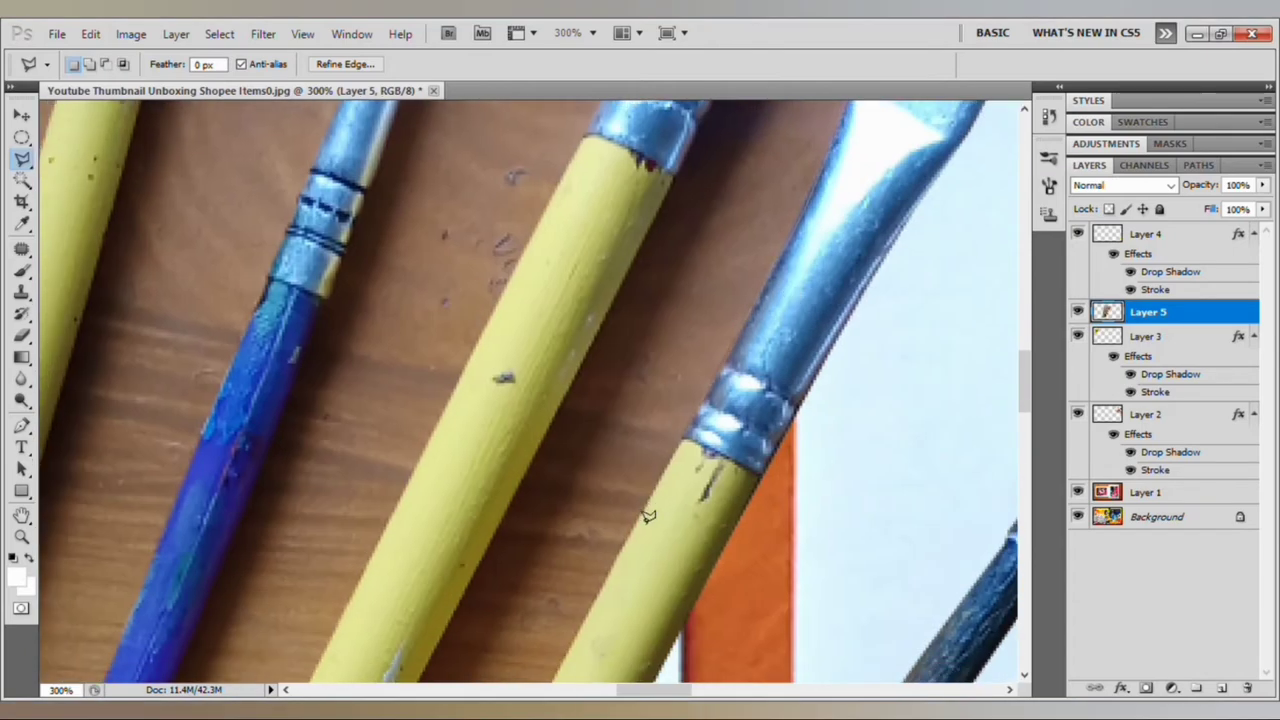
{"action": "left_click_drag", "start_coordinate": [649, 515], "coordinate": [745, 200]}
{"action": "left_click_drag", "start_coordinate": [631, 543], "coordinate": [692, 270]}
{"action": "left_click_drag", "start_coordinate": [560, 648], "coordinate": [657, 365]}
{"action": "left_click_drag", "start_coordinate": [577, 570], "coordinate": [751, 178]}
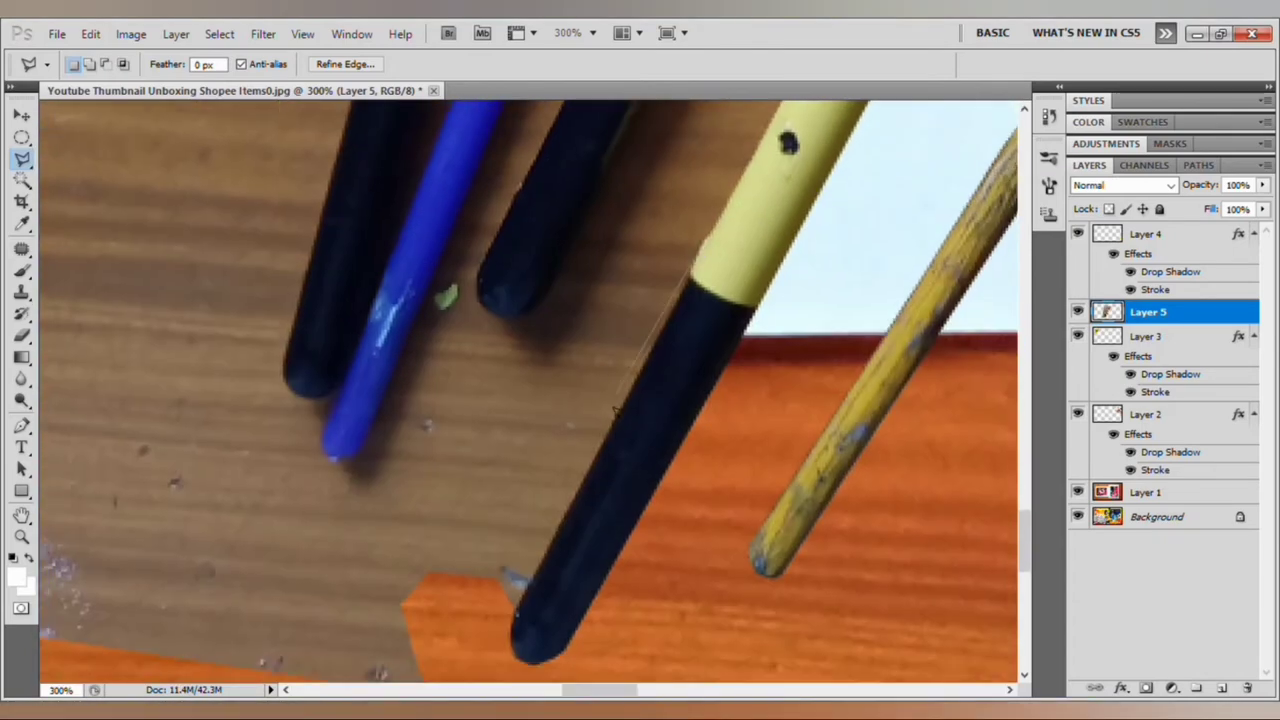
{"action": "left_click_drag", "start_coordinate": [483, 667], "coordinate": [576, 441]}
{"action": "mouse_move", "coordinate": [556, 100]}
{"action": "left_mouse_down"}
{"action": "mouse_move", "coordinate": [318, 446]}
{"action": "mouse_move", "coordinate": [314, 580]}
{"action": "left_mouse_up"}
{"action": "left_click_drag", "start_coordinate": [400, 250], "coordinate": [340, 560]}
{"action": "left_click_drag", "start_coordinate": [420, 280], "coordinate": [343, 590]}
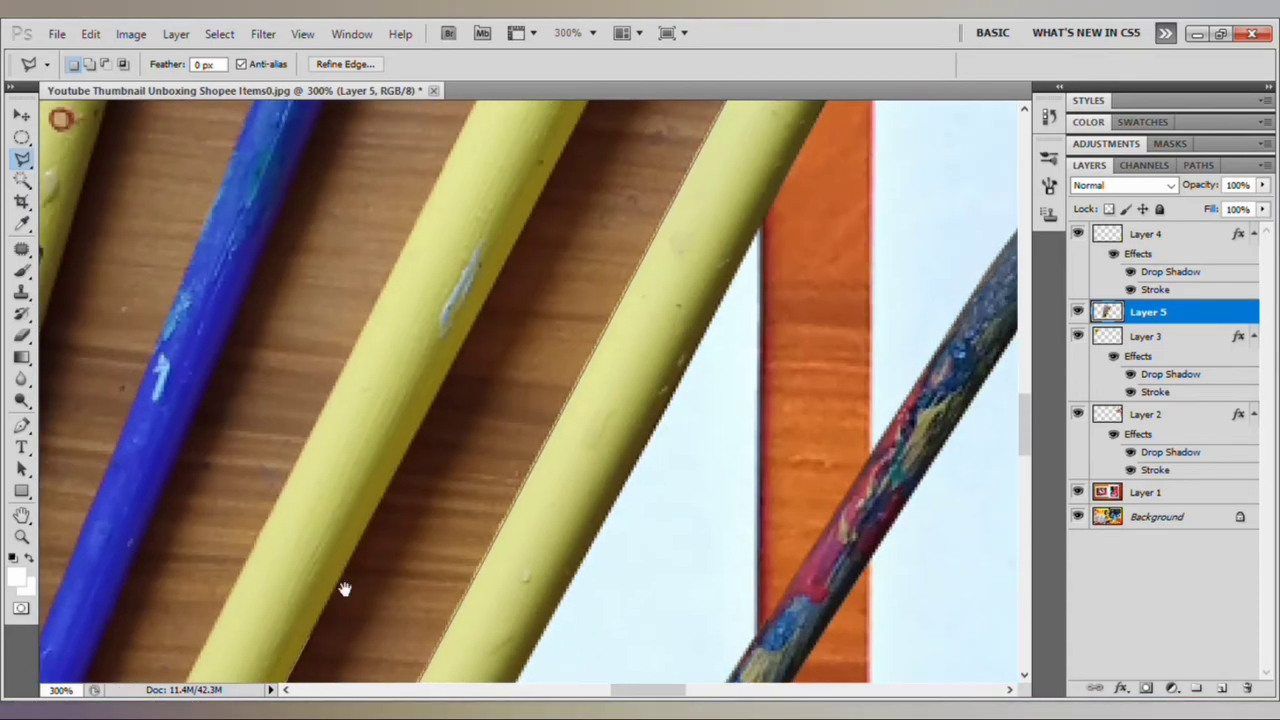
{"action": "left_click_drag", "start_coordinate": [560, 250], "coordinate": [620, 560]}
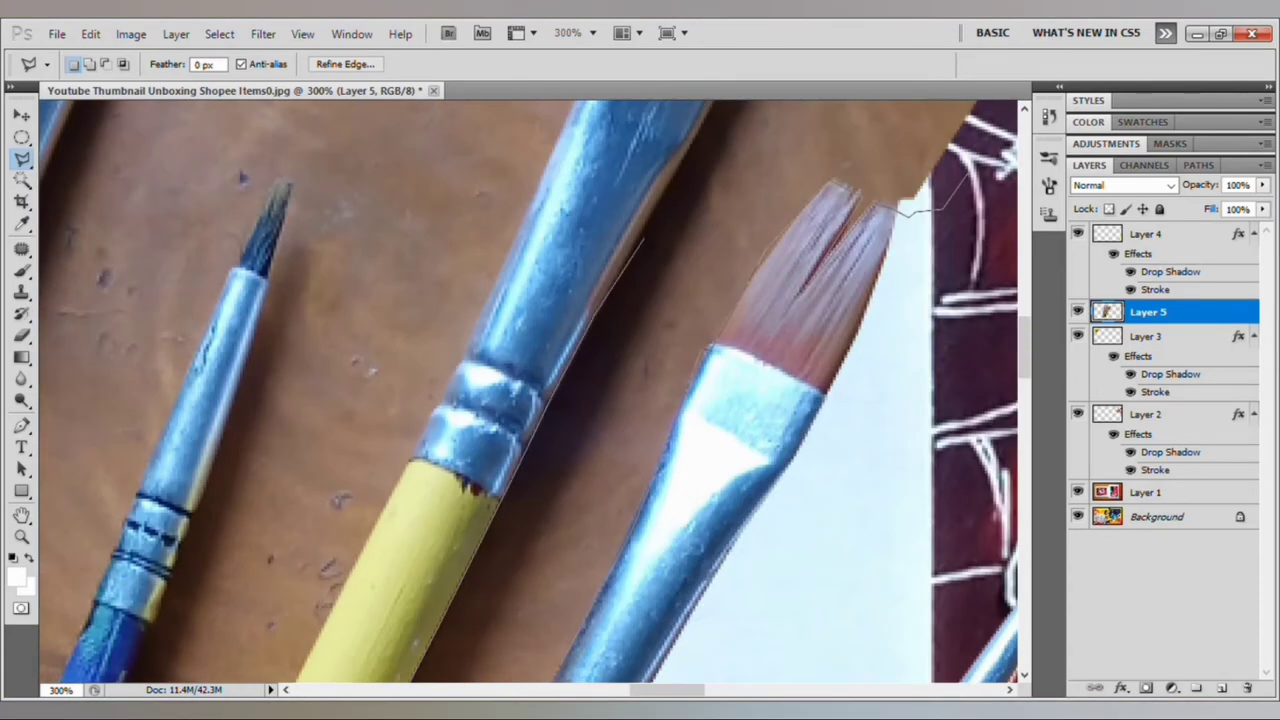
{"action": "left_click_drag", "start_coordinate": [940, 207], "coordinate": [815, 455]}
{"action": "left_click_drag", "start_coordinate": [630, 270], "coordinate": [550, 440]}
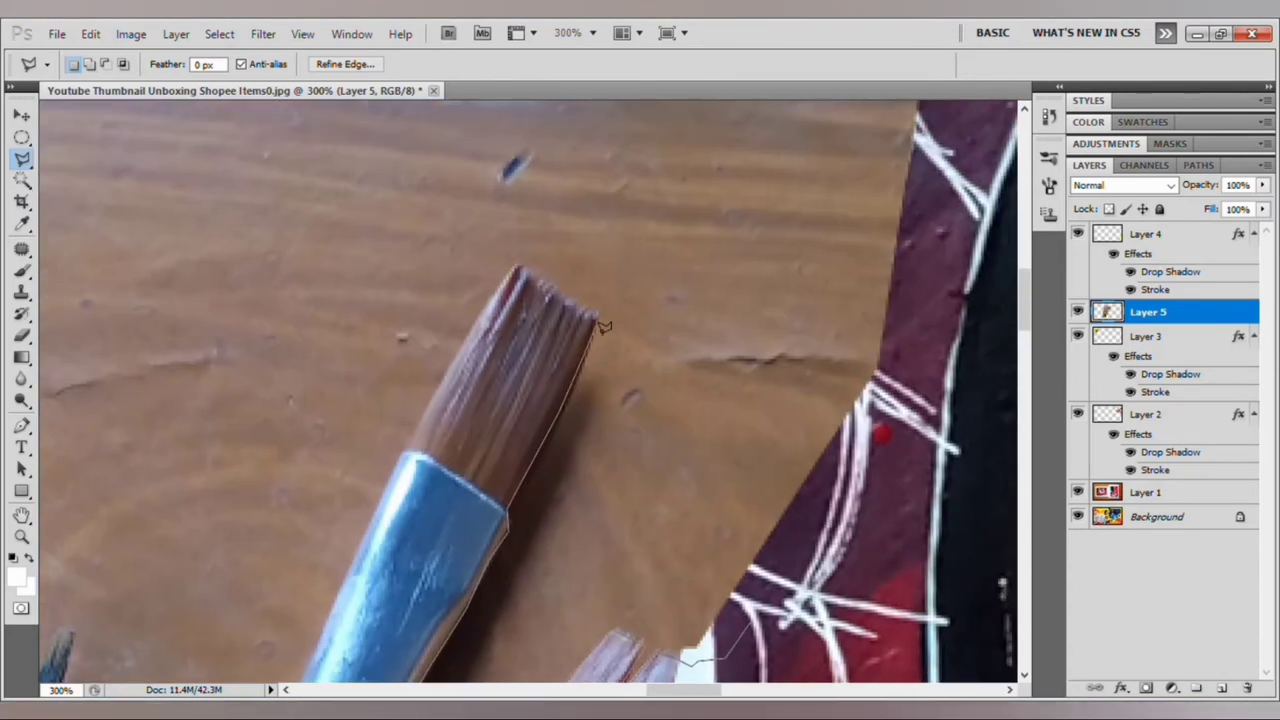
Zoom in on the brush tips and close the final outline into a selection
{"action": "key", "text": "ctrl+minus"}
{"action": "key", "text": "ctrl+minus"}
{"action": "key", "text": "ctrl+minus"}
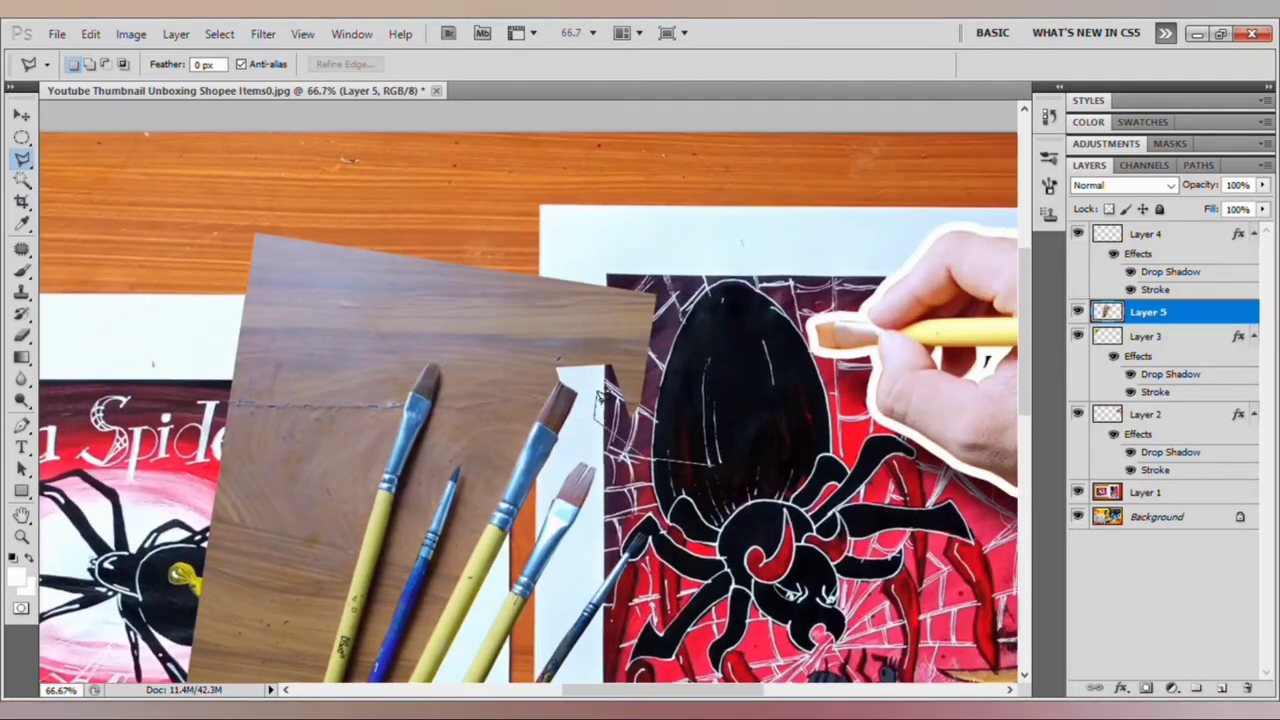
{"action": "key", "text": "ctrl+plus"}
{"action": "key", "text": "ctrl+plus"}
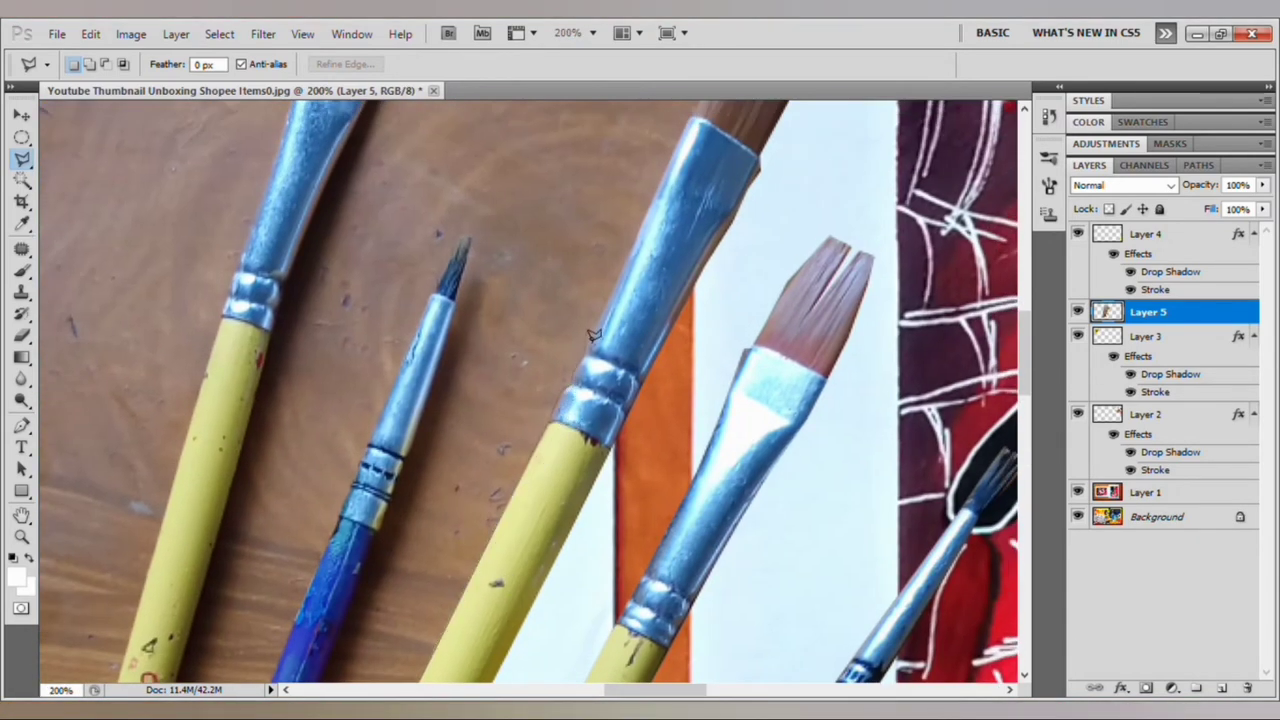
{"action": "left_click_drag", "start_coordinate": [594, 336], "coordinate": [513, 544]}
{"action": "key", "text": "ctrl+minus"}
{"action": "key", "text": "ctrl+minus"}
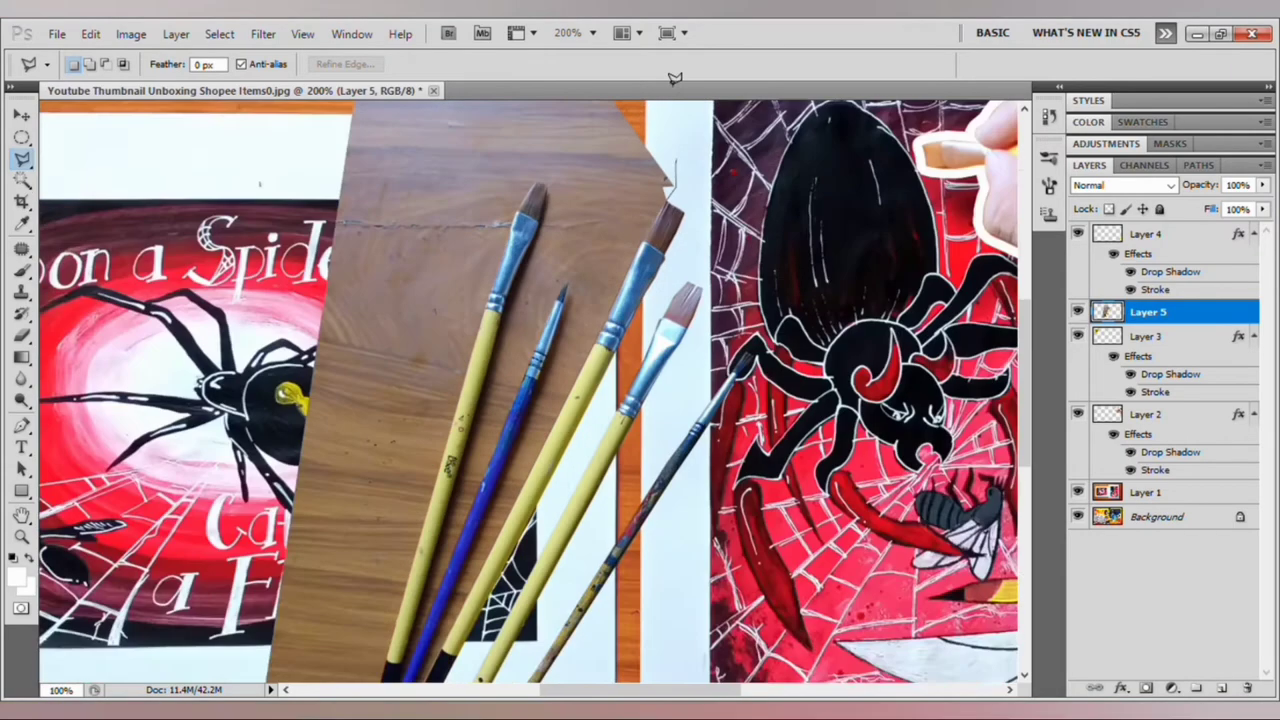
{"action": "key", "text": "ctrl+plus"}
{"action": "key", "text": "ctrl+plus"}
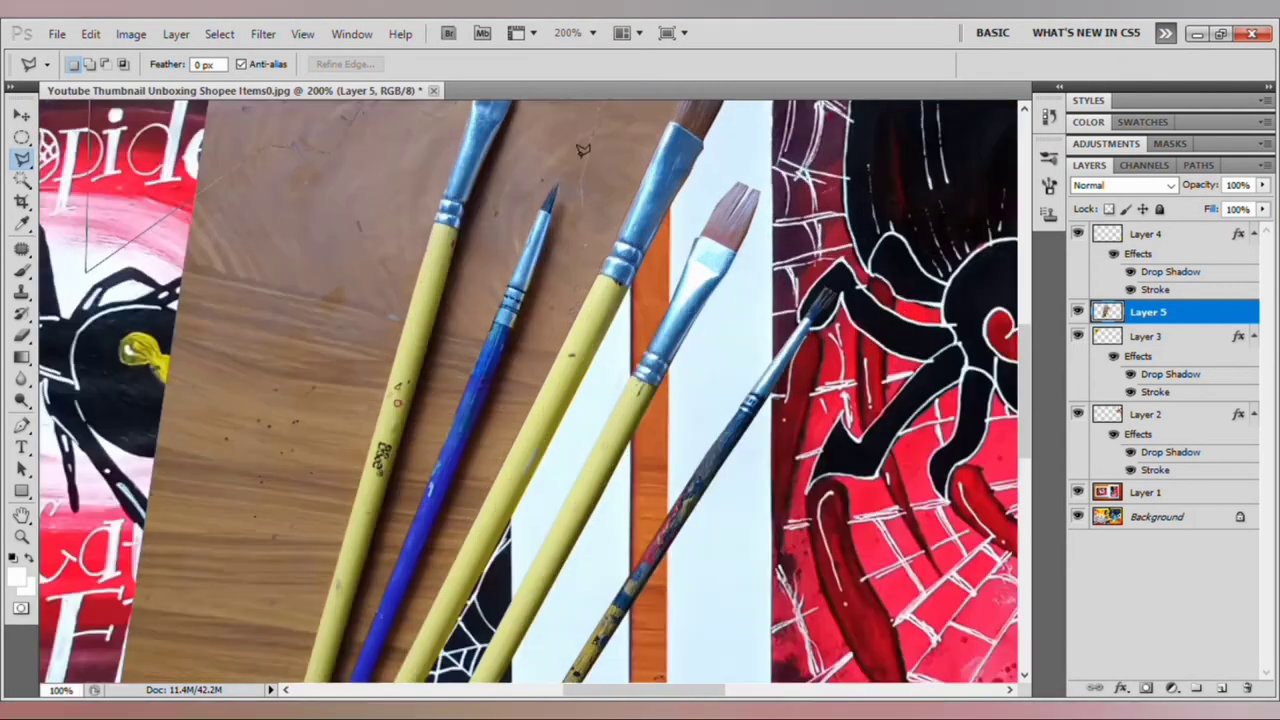
{"action": "key", "text": "ctrl+plus"}
{"action": "left_click_drag", "start_coordinate": [512, 338], "coordinate": [522, 302]}
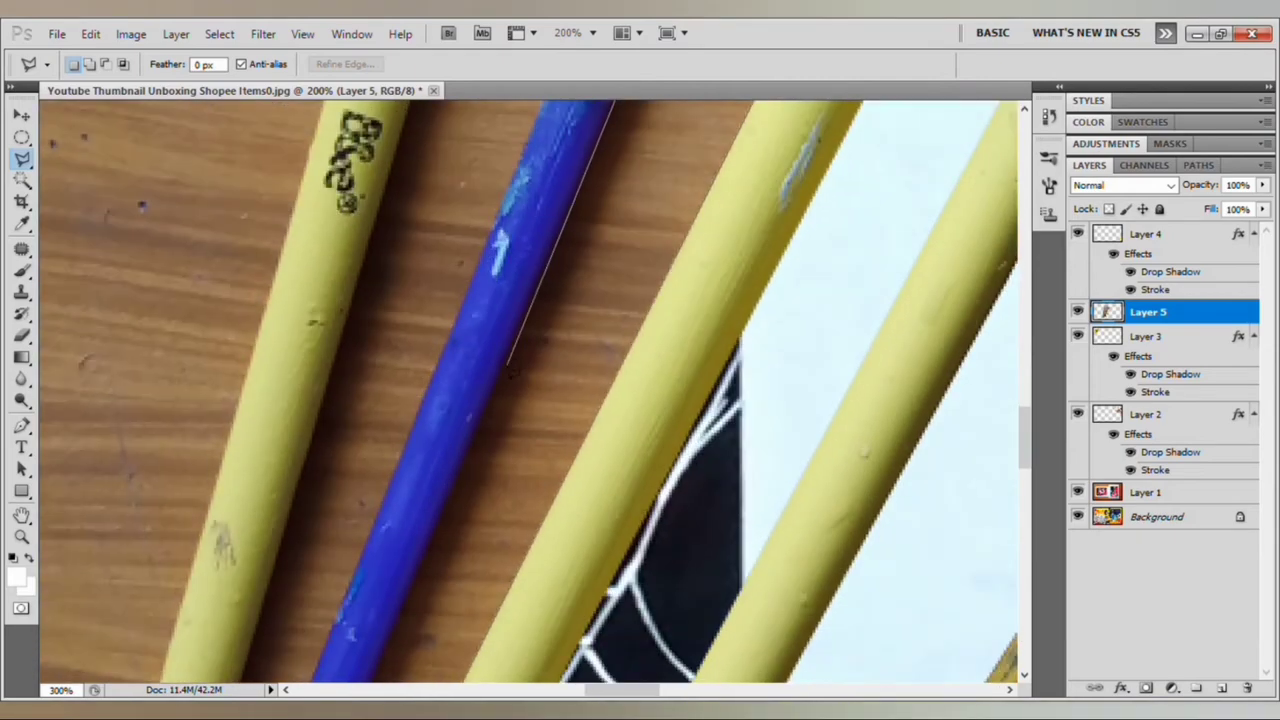
{"action": "key", "text": "ctrl+minus"}
{"action": "double_click", "coordinate": [535, 281]}
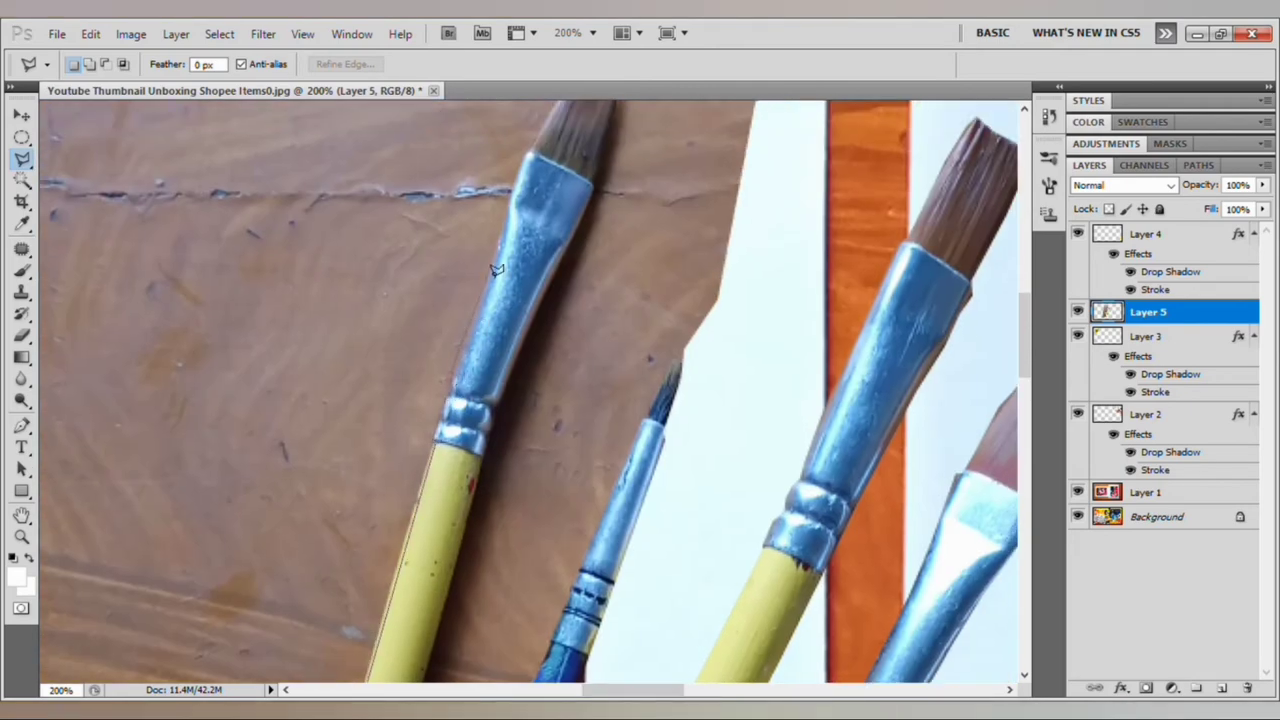
Review the brush tips and ferrules, then zoom out to the whole thumbnail
{"action": "left_click_drag", "start_coordinate": [520, 183], "coordinate": [510, 399]}
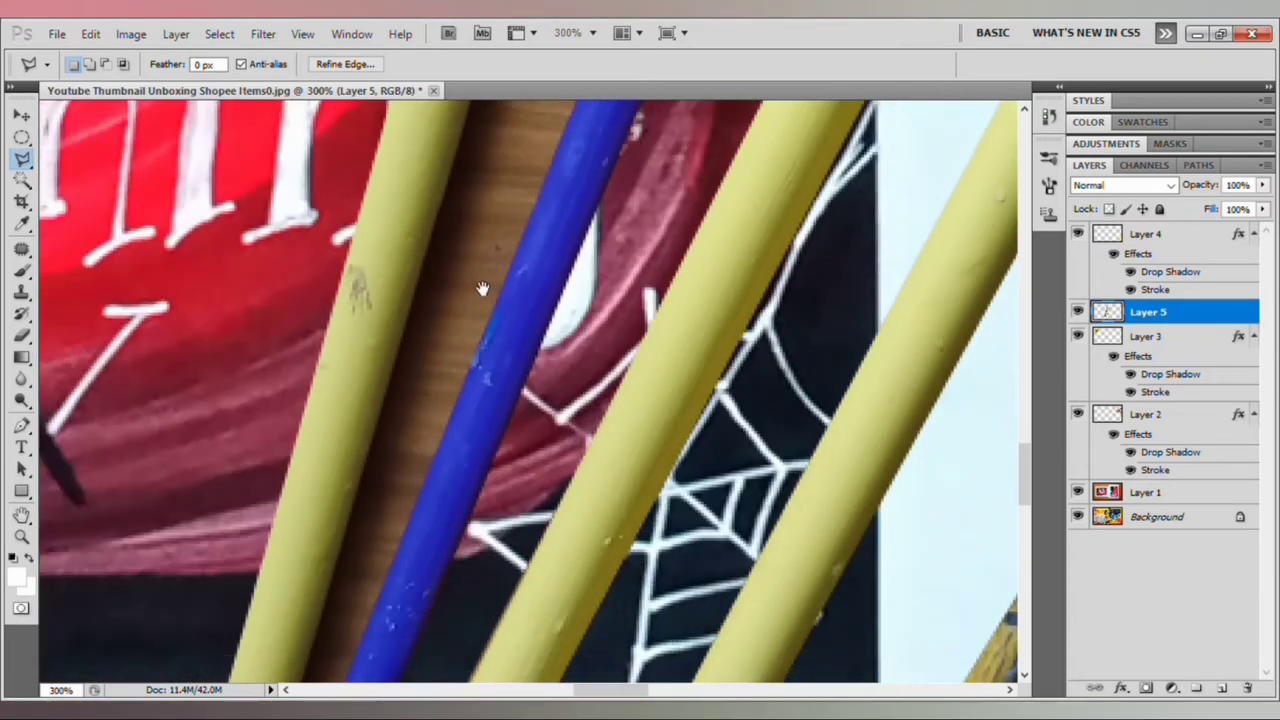
{"action": "mouse_move", "coordinate": [526, 249]}
{"action": "left_mouse_down"}
{"action": "mouse_move", "coordinate": [528, 178]}
{"action": "mouse_move", "coordinate": [604, 5]}
{"action": "left_mouse_up"}
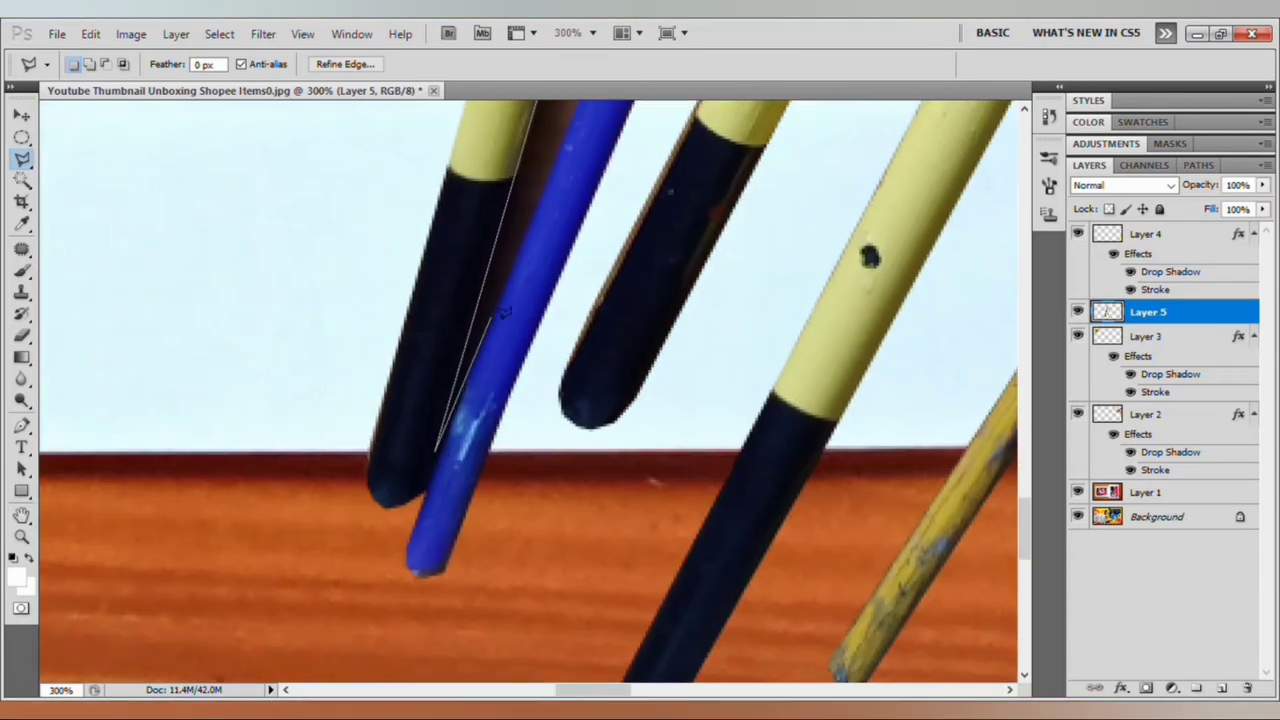
{"action": "mouse_move", "coordinate": [505, 313]}
{"action": "left_mouse_down"}
{"action": "mouse_move", "coordinate": [451, 406]}
{"action": "mouse_move", "coordinate": [391, 571]}
{"action": "mouse_move", "coordinate": [396, 530]}
{"action": "left_mouse_up"}
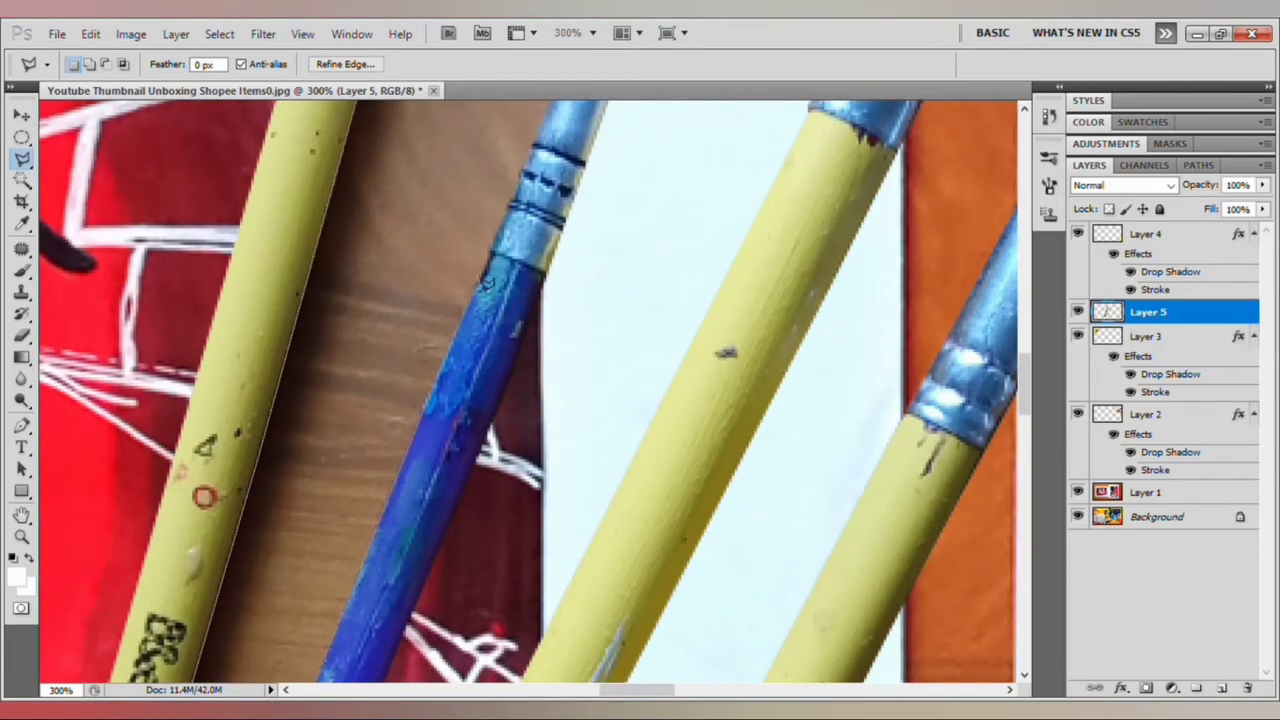
{"action": "left_click_drag", "start_coordinate": [484, 254], "coordinate": [414, 484]}
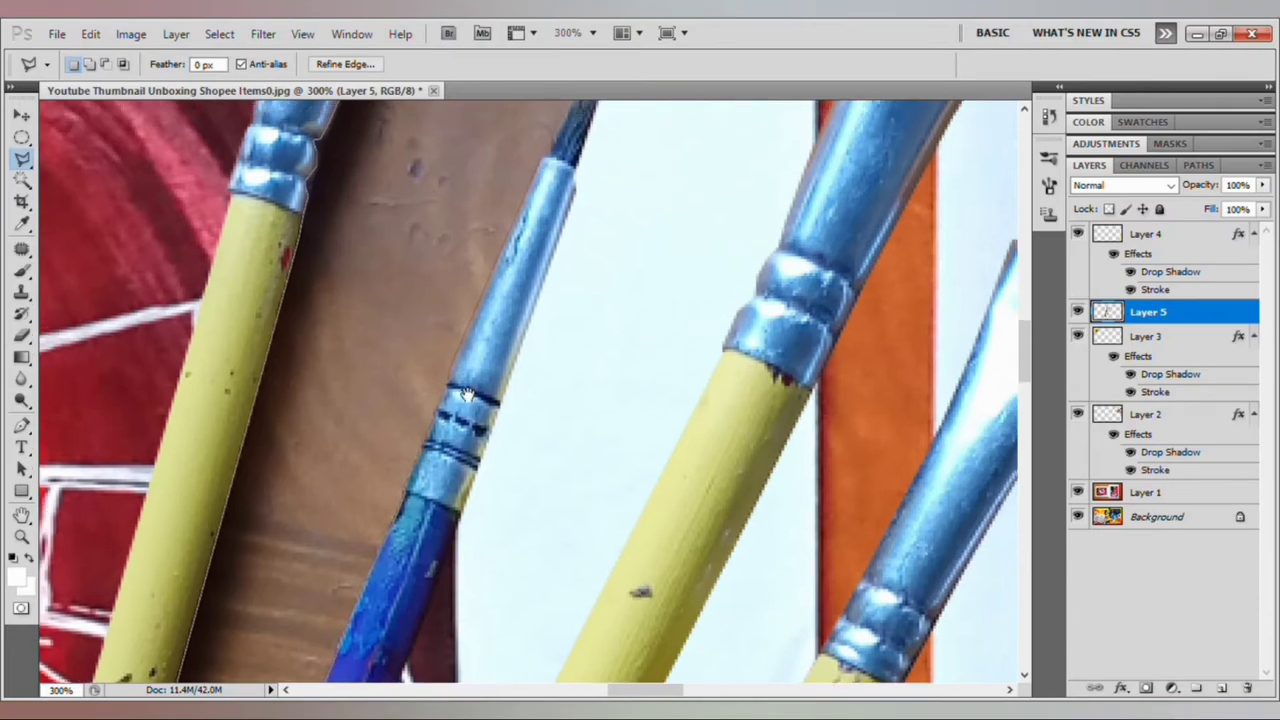
{"action": "left_click_drag", "start_coordinate": [487, 289], "coordinate": [407, 569]}
{"action": "scroll", "coordinate": [588, 287], "scroll_direction": "down", "scroll_amount": 5}
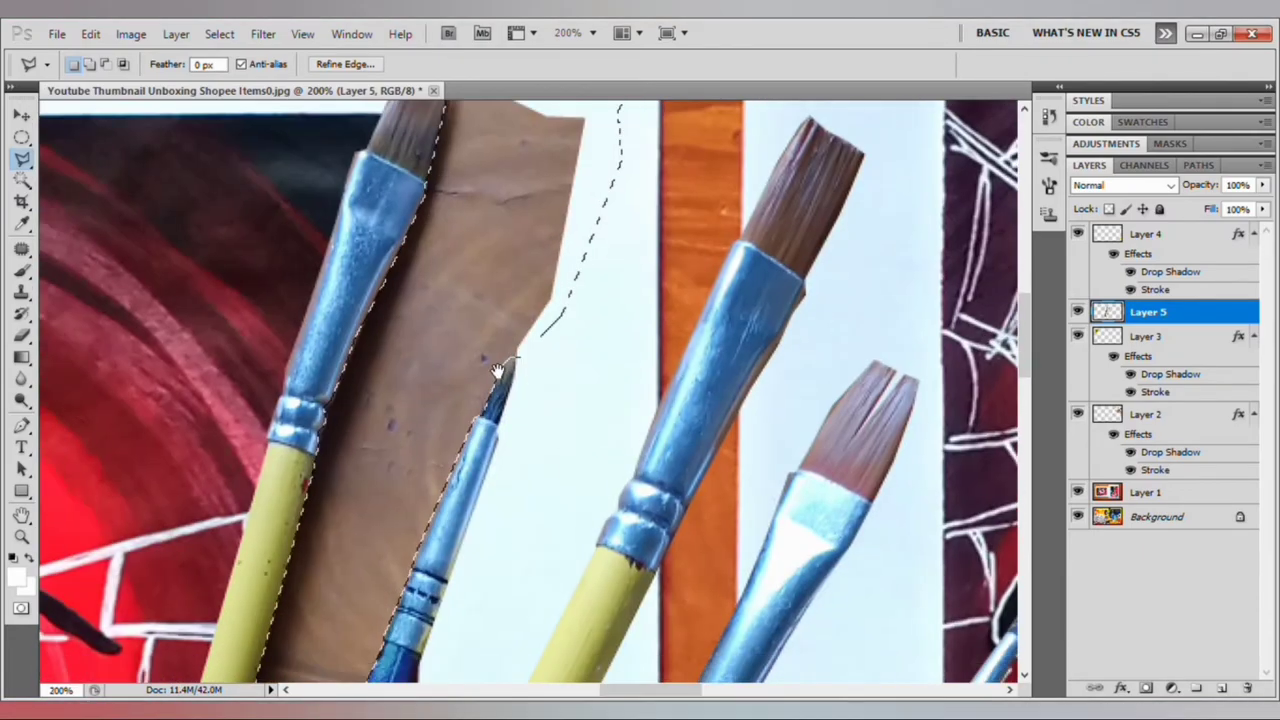
{"action": "key", "text": "ctrl+minus"}
{"action": "key", "text": "ctrl+minus"}
{"action": "key", "text": "ctrl+minus"}
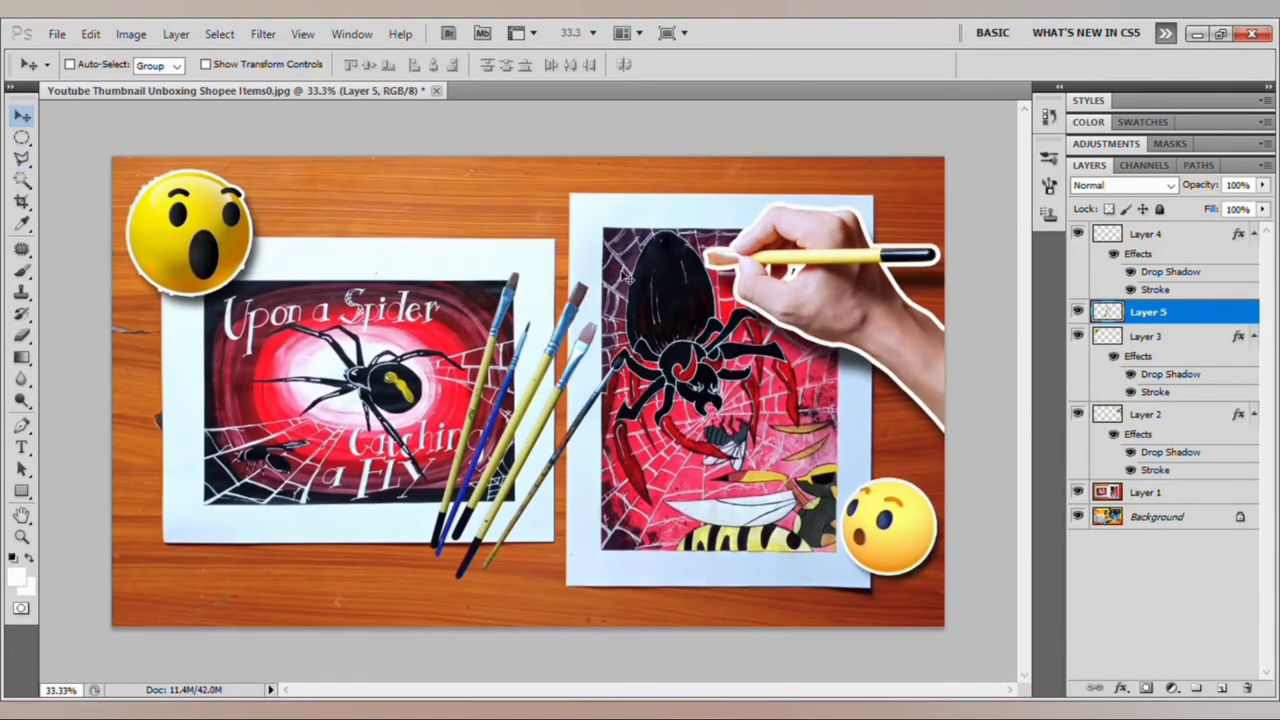
Give the paintbrushes the stickers' white outline and drop shadow
{"action": "key", "text": "space"}
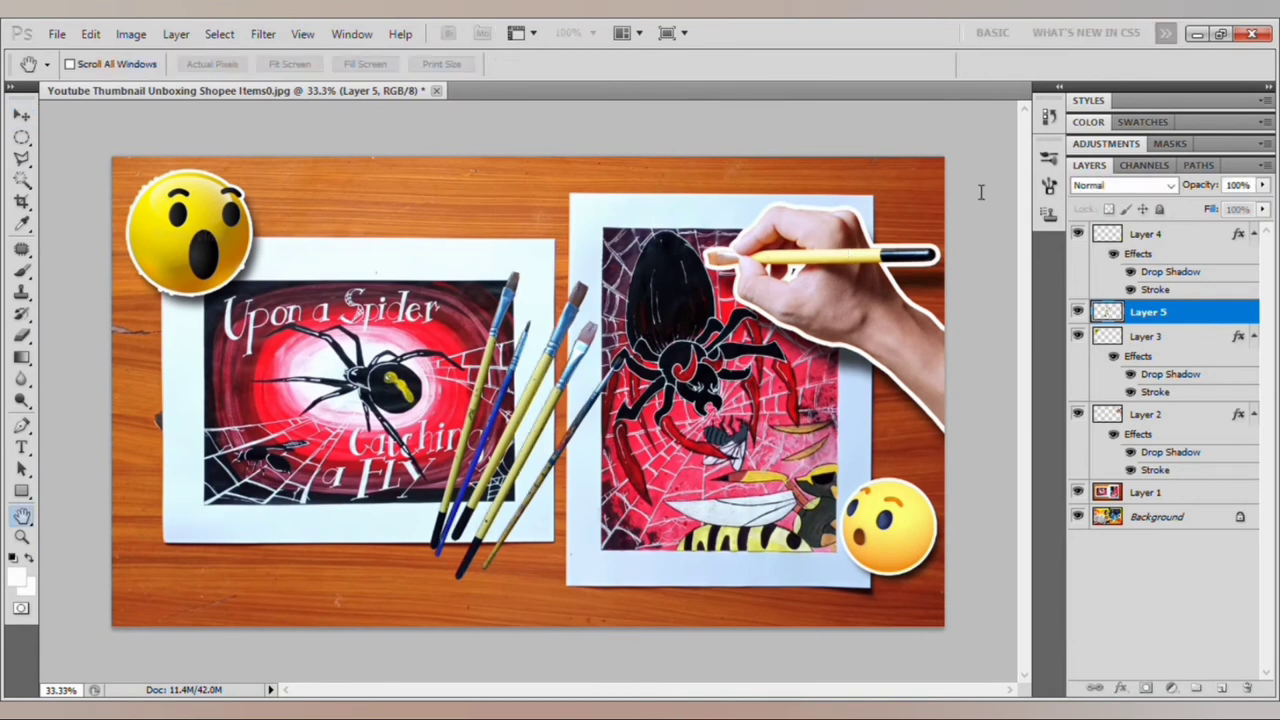
{"action": "left_click", "coordinate": [773, 168]}
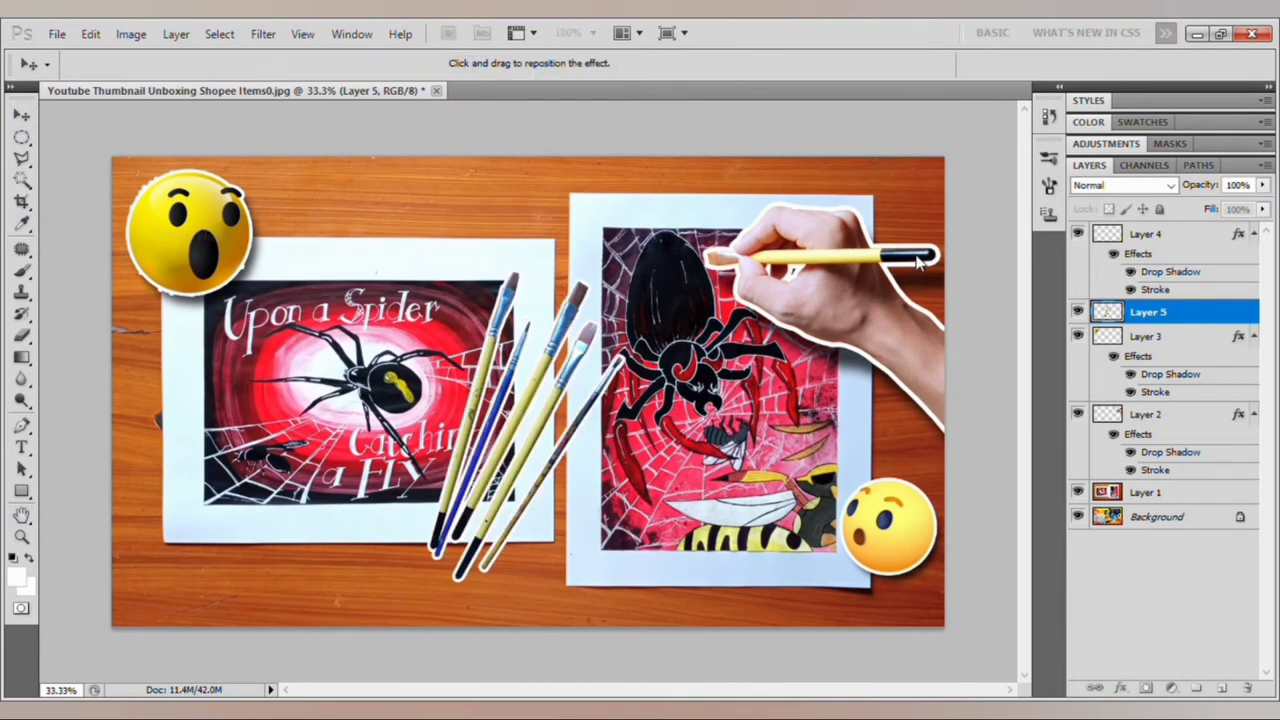
{"action": "key", "text": "Return"}
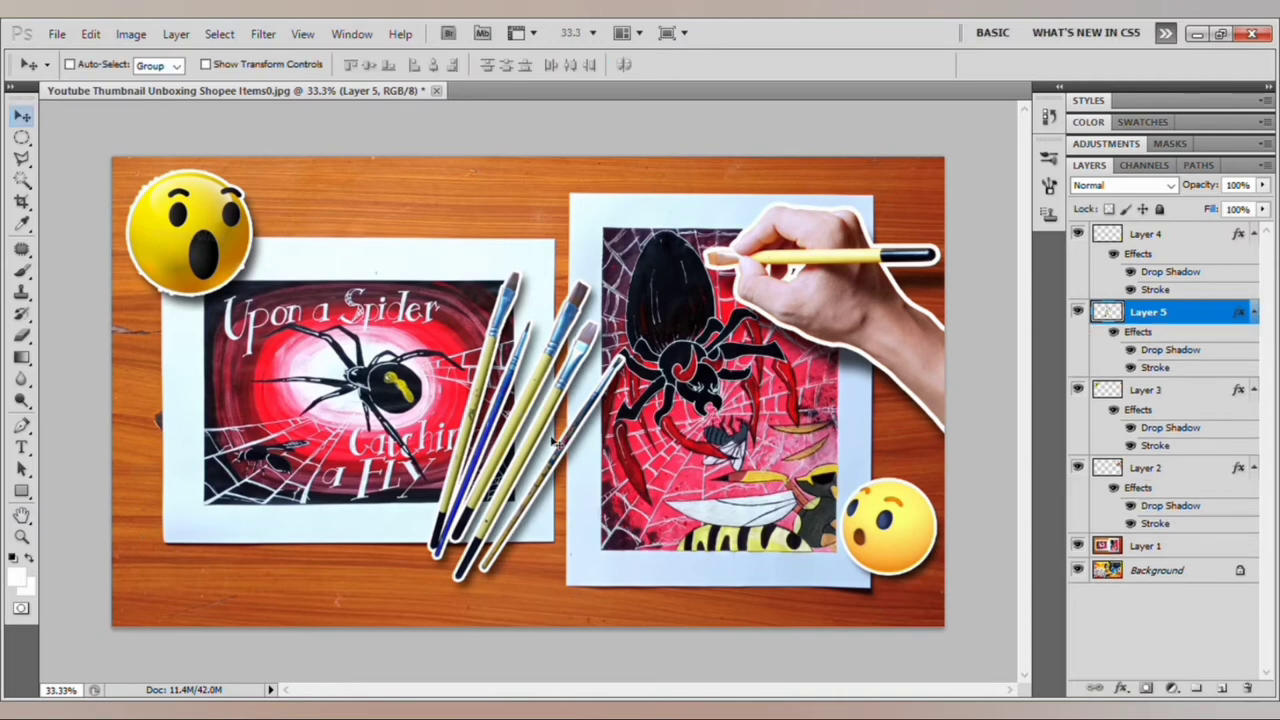
Enlarge the brushes, rotate them upright, and move them to the lower left
{"action": "key", "text": "ctrl+t"}
{"action": "mouse_move", "coordinate": [472, 300]}
{"action": "left_mouse_down"}
{"action": "mouse_move", "coordinate": [405, 380]}
{"action": "mouse_move", "coordinate": [470, 440]}
{"action": "left_mouse_up"}
{"action": "left_click_drag", "start_coordinate": [700, 420], "coordinate": [670, 520]}
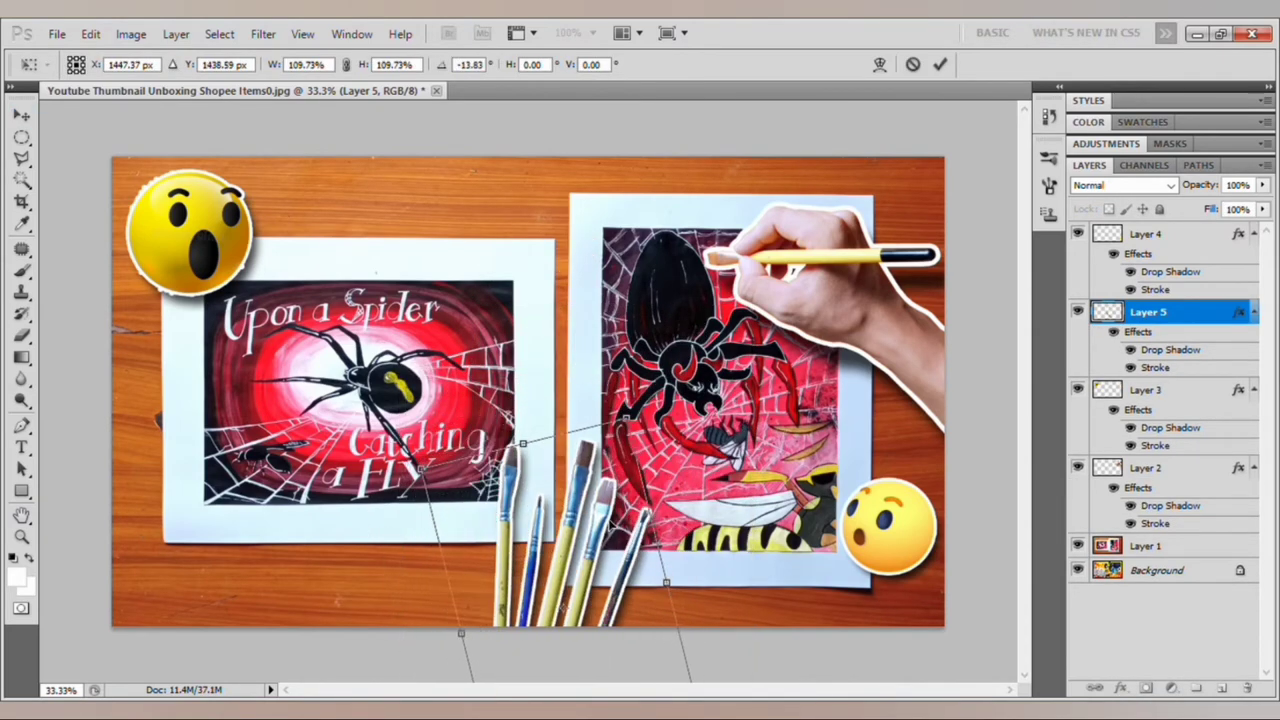
{"action": "mouse_move", "coordinate": [537, 568]}
{"action": "left_mouse_down"}
{"action": "mouse_move", "coordinate": [582, 308]}
{"action": "mouse_move", "coordinate": [777, 413]}
{"action": "left_mouse_up"}
{"action": "left_click_drag", "start_coordinate": [650, 320], "coordinate": [640, 420]}
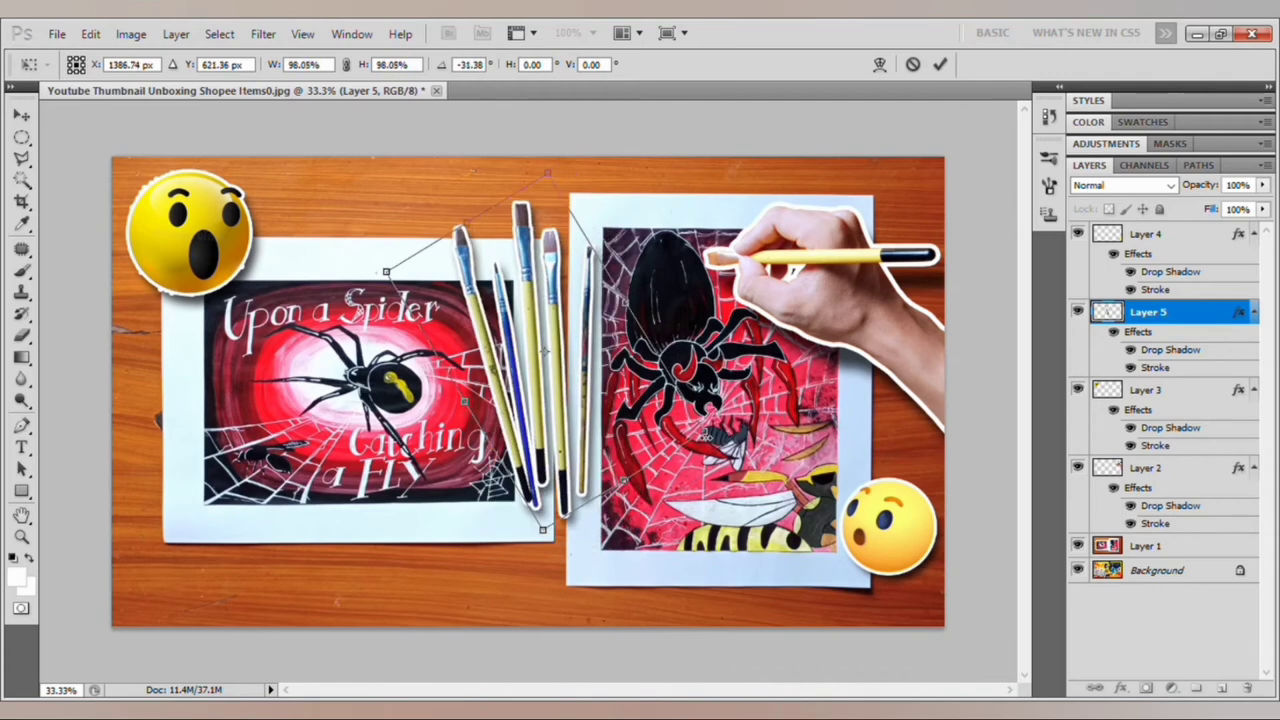
{"action": "key", "text": "Return"}
{"action": "mouse_move", "coordinate": [568, 400]}
{"action": "left_mouse_down"}
{"action": "mouse_move", "coordinate": [590, 350]}
{"action": "mouse_move", "coordinate": [208, 497]}
{"action": "left_mouse_up"}
Turn the brushes horizontal, shift them down-left, and scale them down slightly
{"action": "key", "text": "ctrl+t"}
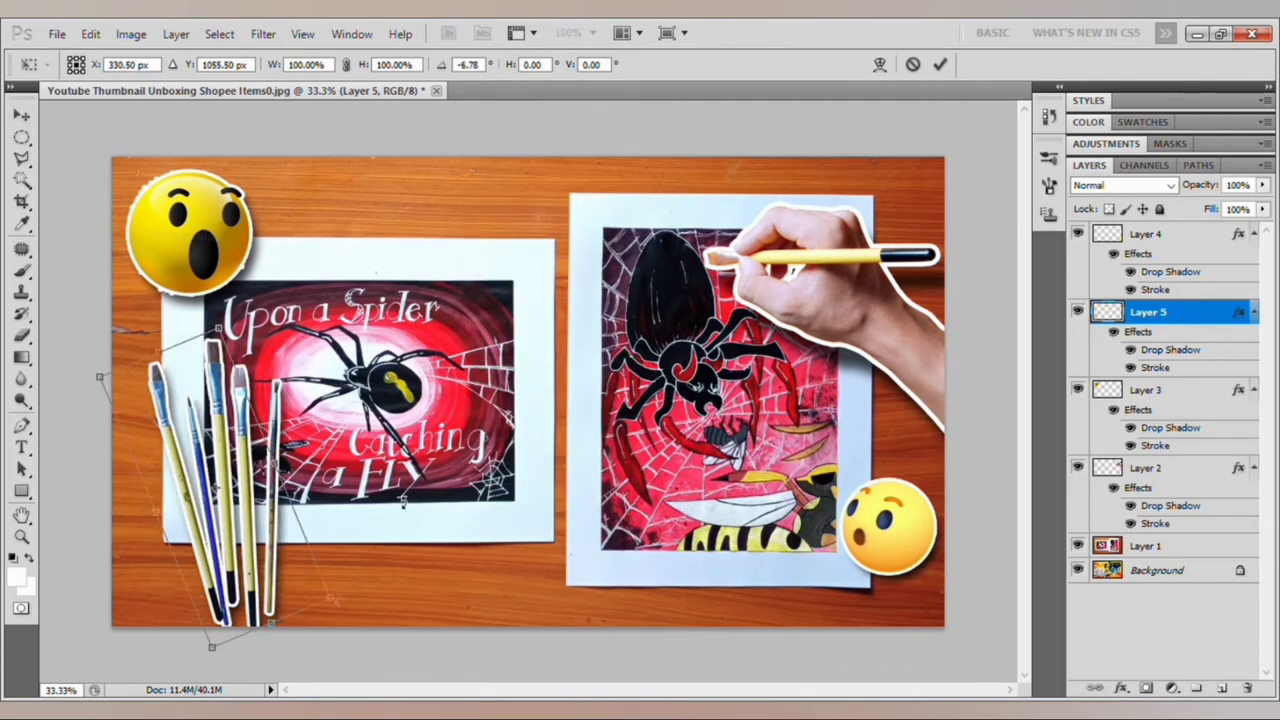
{"action": "left_click_drag", "start_coordinate": [229, 640], "coordinate": [175, 570]}
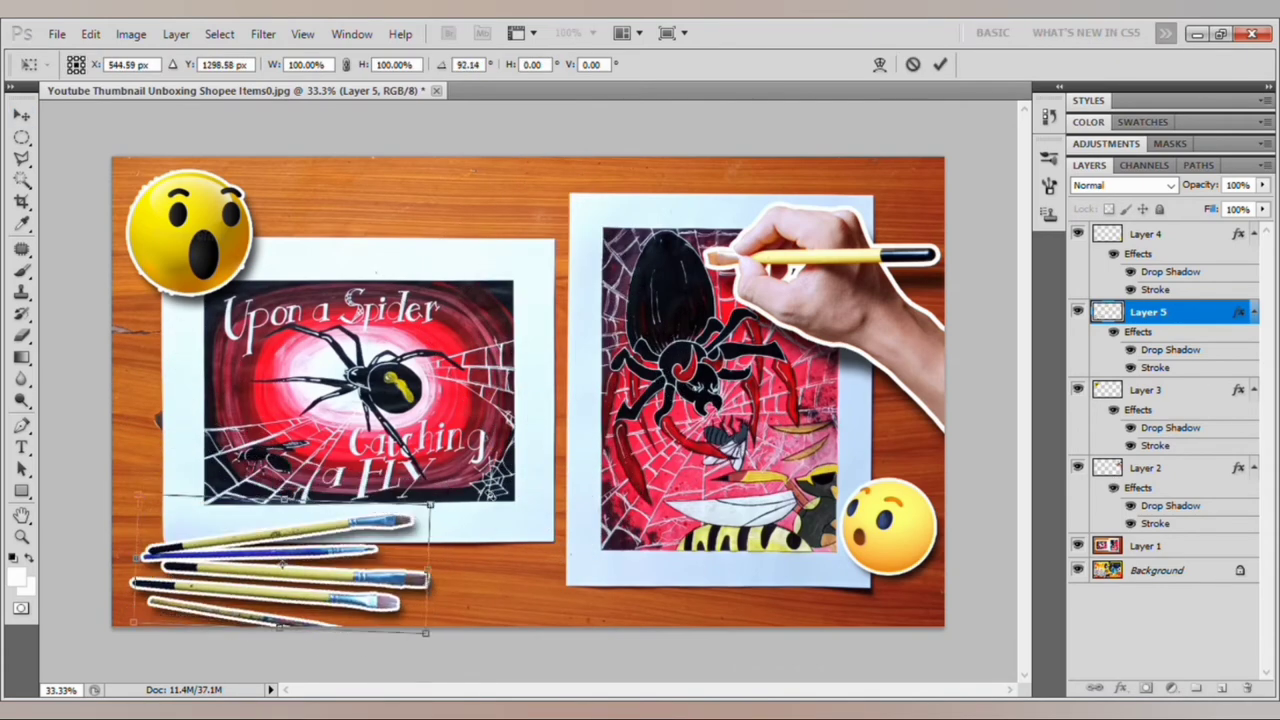
{"action": "left_click_drag", "start_coordinate": [378, 518], "coordinate": [350, 548]}
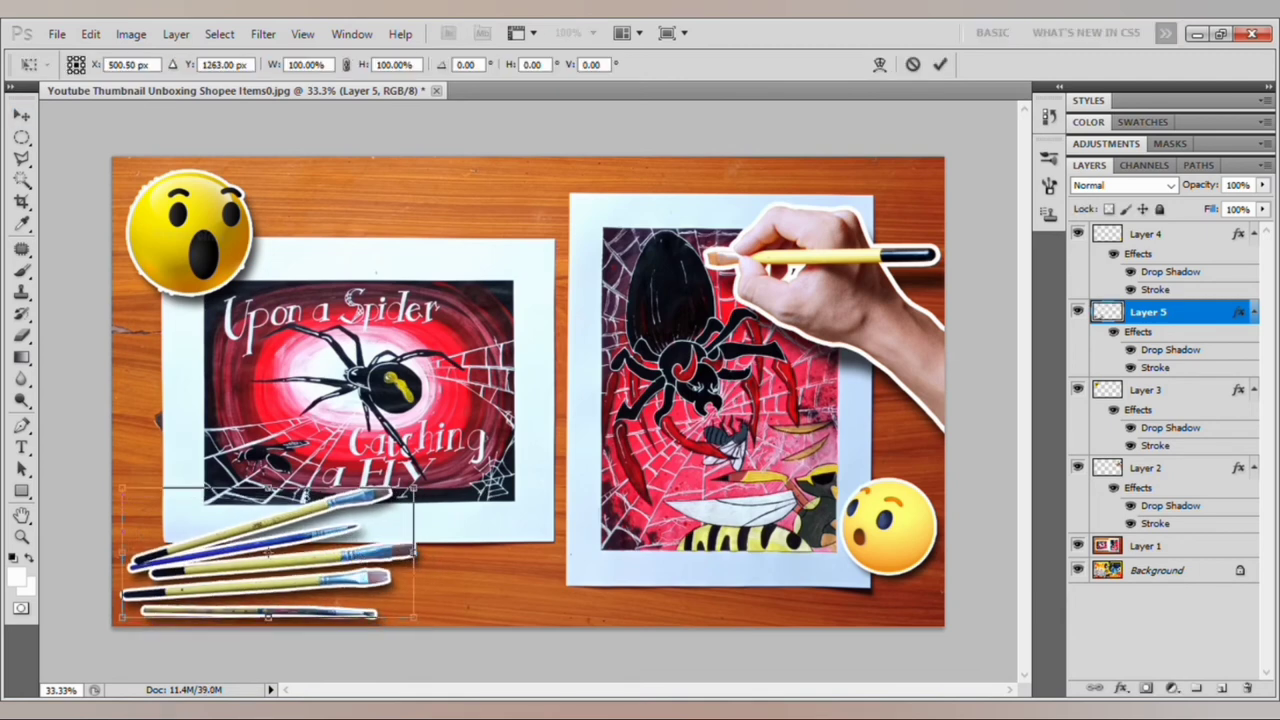
{"action": "mouse_move", "coordinate": [418, 494]}
{"action": "left_mouse_down"}
{"action": "mouse_move", "coordinate": [150, 580]}
{"action": "mouse_move", "coordinate": [203, 558]}
{"action": "mouse_move", "coordinate": [315, 610]}
{"action": "mouse_move", "coordinate": [203, 565]}
{"action": "left_mouse_up"}
{"action": "key", "text": "Return"}
Undo the last placement, then shrink, stretch and move the brushes into the lower-left corner
{"action": "key", "text": "ctrl+t"}
{"action": "key", "text": "Return"}
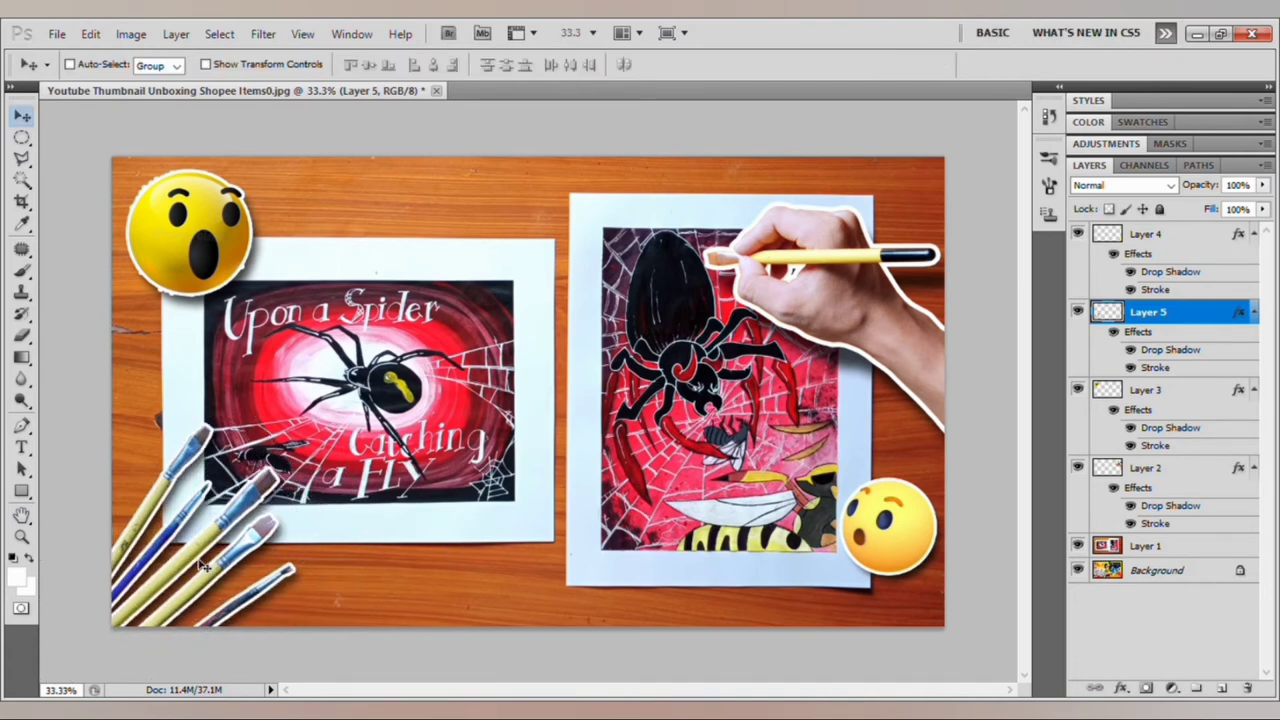
{"action": "key", "text": "ctrl+z"}
{"action": "key", "text": "ctrl+t"}
{"action": "left_click_drag", "start_coordinate": [730, 318], "coordinate": [600, 400]}
{"action": "mouse_move", "coordinate": [480, 510]}
{"action": "left_mouse_down"}
{"action": "mouse_move", "coordinate": [200, 510]}
{"action": "mouse_move", "coordinate": [527, 497]}
{"action": "left_mouse_up"}
{"action": "left_click_drag", "start_coordinate": [640, 600], "coordinate": [630, 615]}
{"action": "left_click_drag", "start_coordinate": [594, 386], "coordinate": [606, 311]}
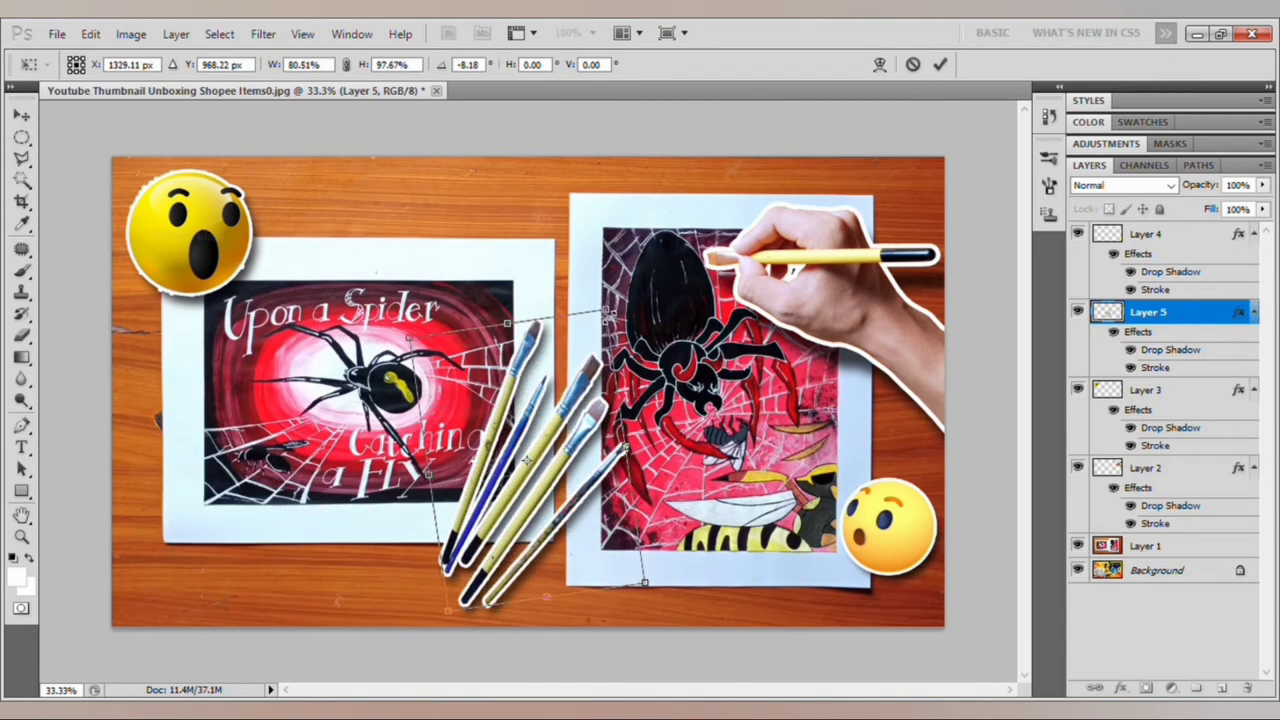
{"action": "left_click_drag", "start_coordinate": [544, 453], "coordinate": [194, 503]}
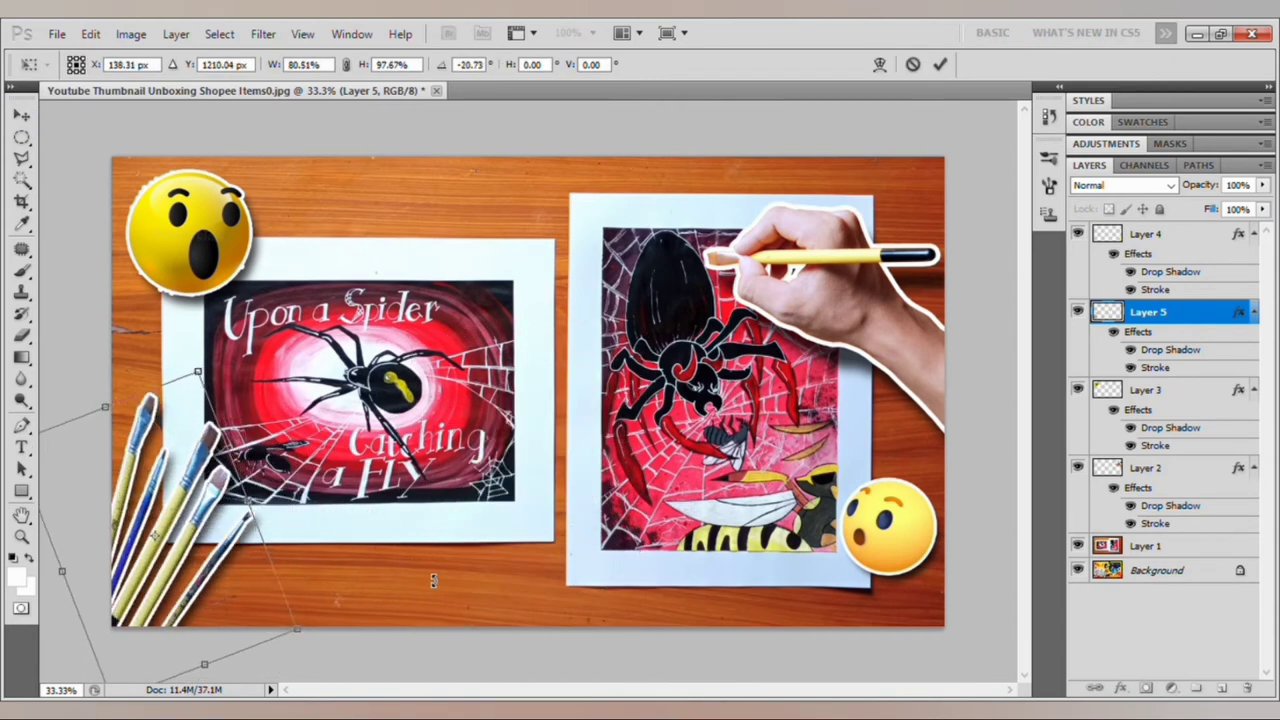
{"action": "key", "text": "Return"}
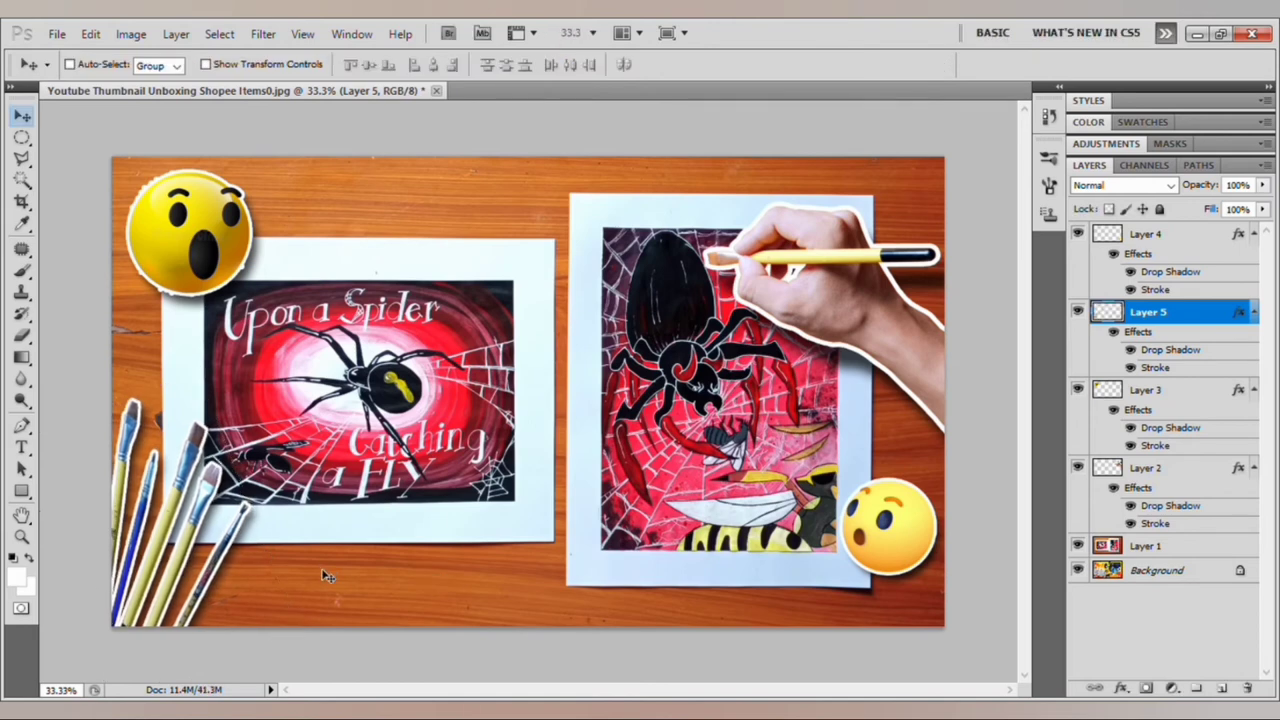
{"action": "left_click", "coordinate": [1145, 467]}
{"action": "left_click", "coordinate": [1145, 389]}
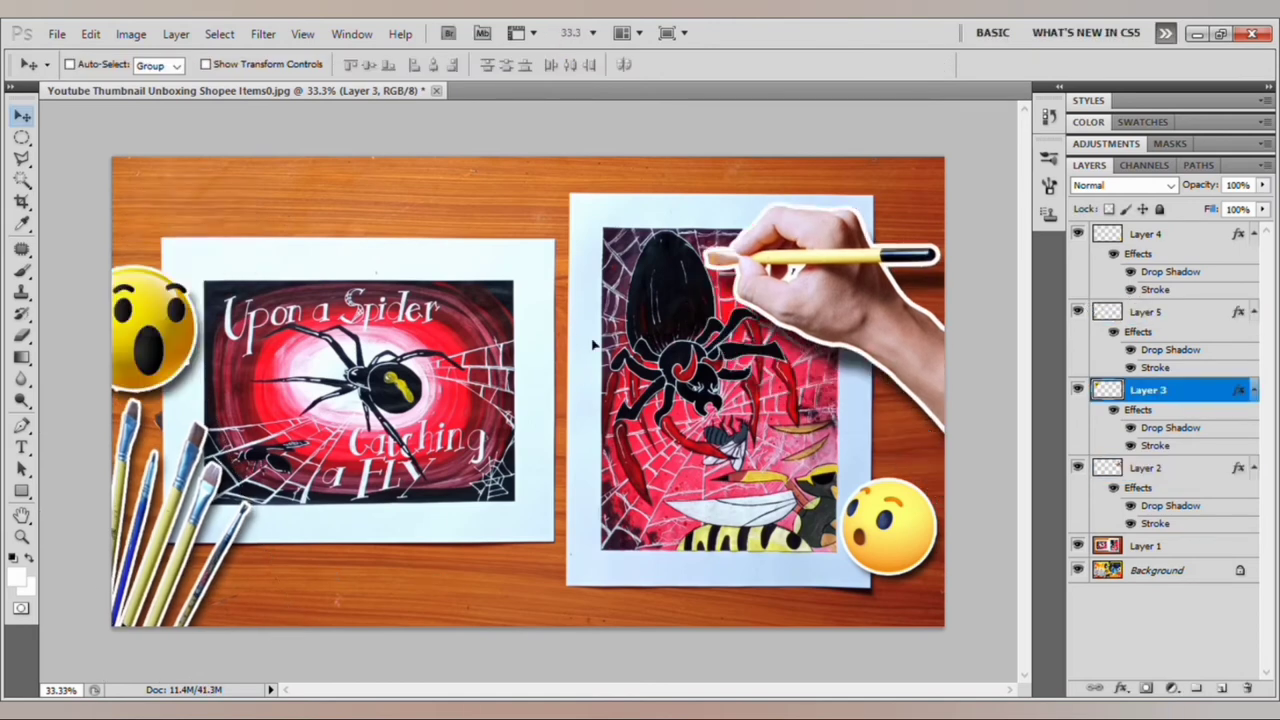
{"action": "key", "text": "b"}
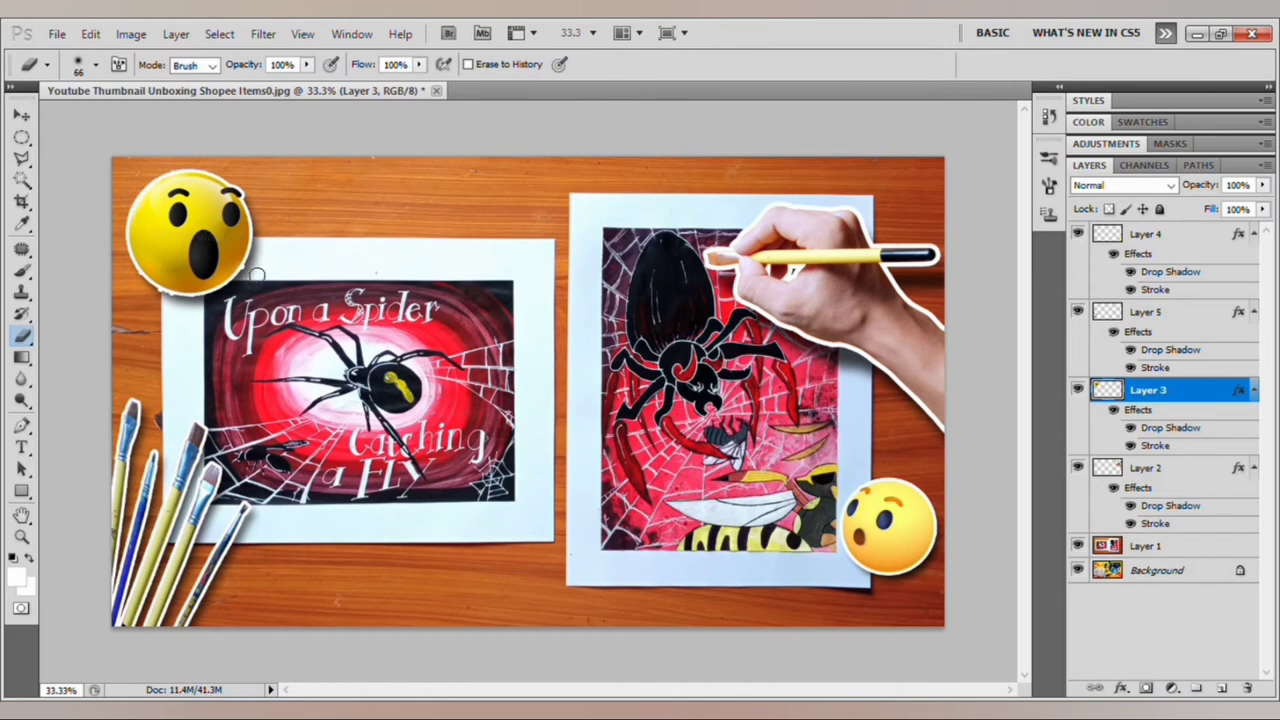
{"action": "left_click", "coordinate": [23, 160]}
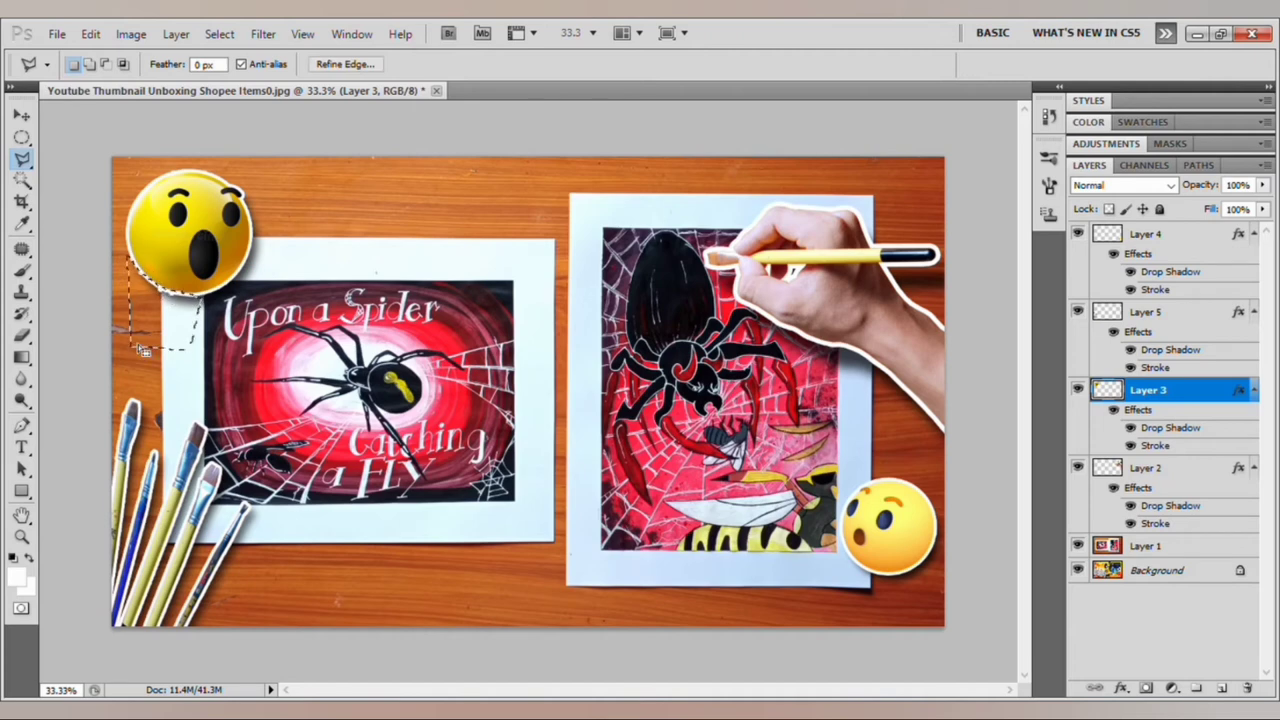
{"action": "left_click", "coordinate": [21, 116]}
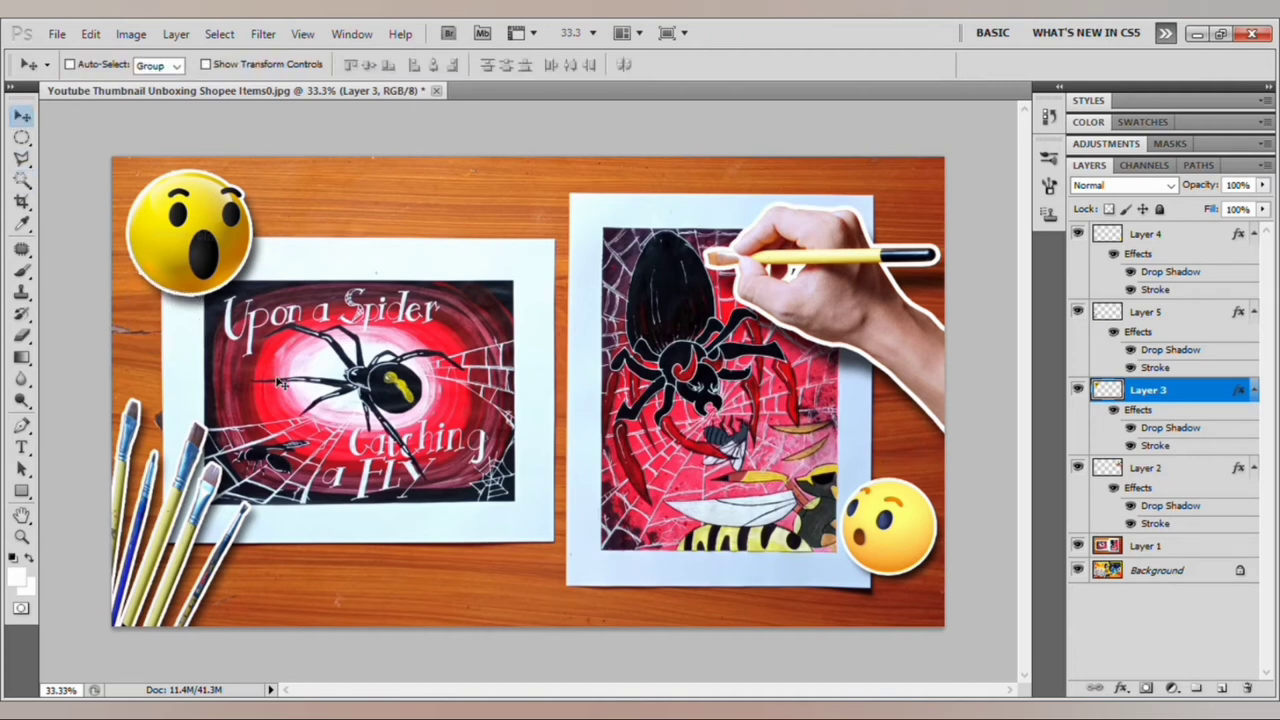
{"action": "left_click", "coordinate": [1206, 232]}
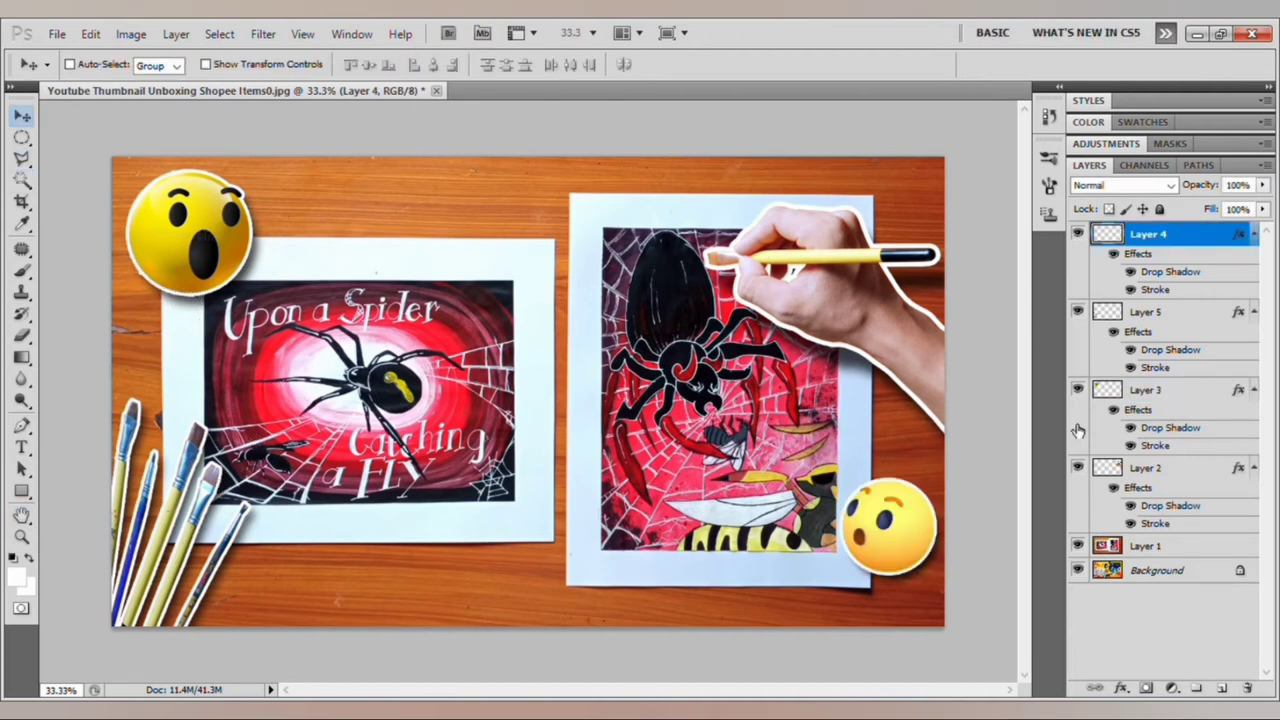
{"action": "left_click", "coordinate": [1178, 468]}
{"action": "left_click", "coordinate": [1192, 390]}
{"action": "left_click", "coordinate": [1209, 313]}
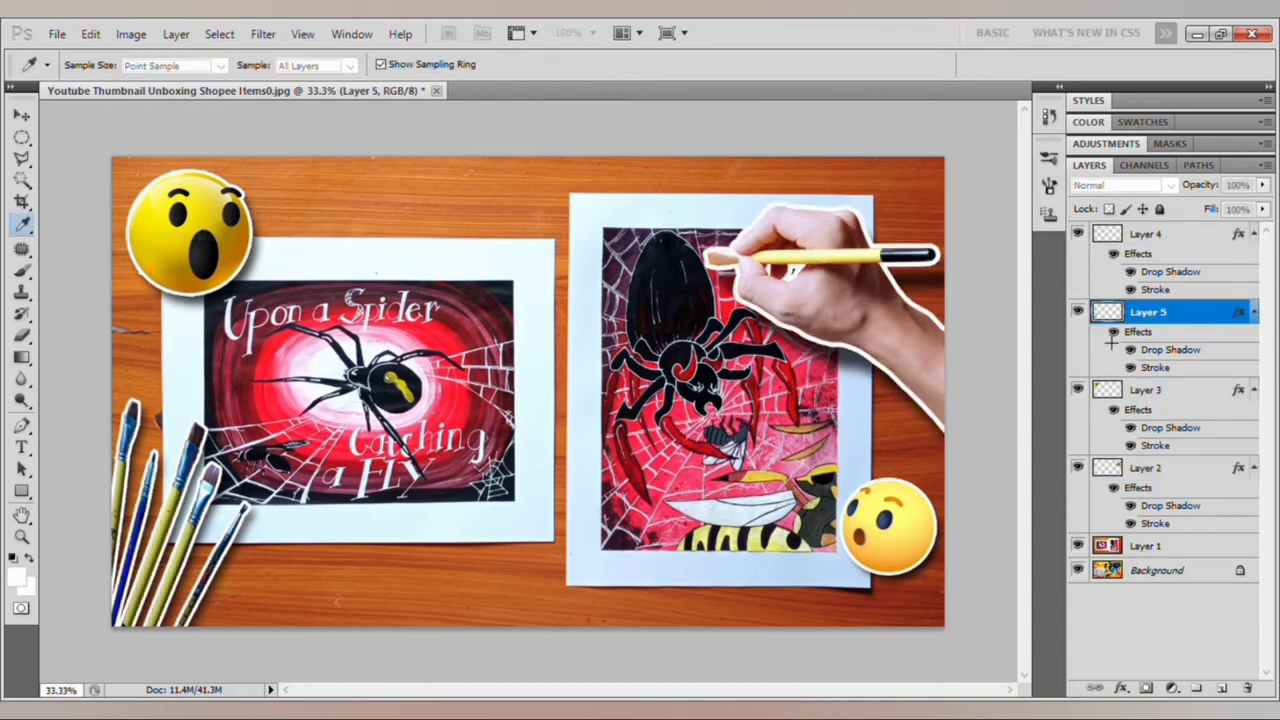
Rotate the brushes about 30 degrees flatter over the left painting, nudged further left
{"action": "key", "text": "ctrl+t"}
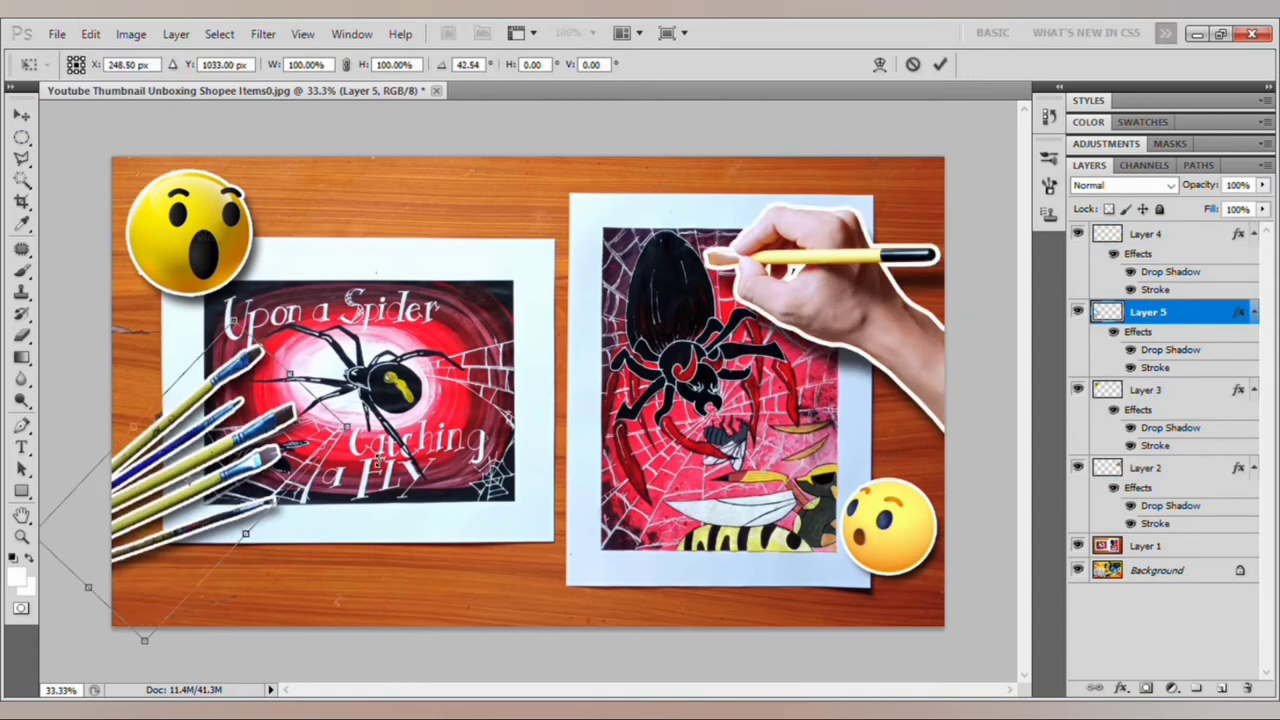
{"action": "mouse_move", "coordinate": [100, 640]}
{"action": "left_mouse_down"}
{"action": "mouse_move", "coordinate": [330, 680]}
{"action": "mouse_move", "coordinate": [347, 562]}
{"action": "mouse_move", "coordinate": [292, 557]}
{"action": "mouse_move", "coordinate": [283, 466]}
{"action": "left_mouse_up"}
{"action": "key", "text": "Return"}
{"action": "key", "text": "ctrl+t"}
{"action": "key", "text": "Return"}
{"action": "key", "text": "ctrl+t"}
{"action": "key", "text": "Return"}
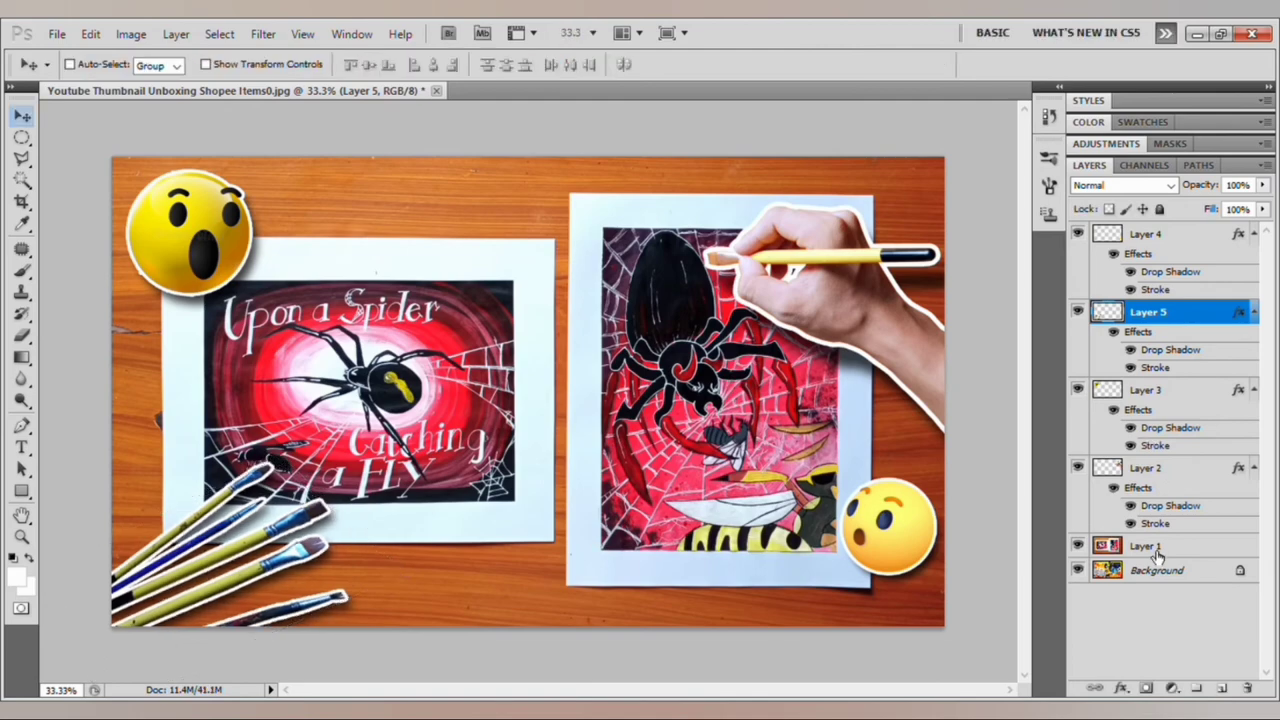
Scale the main photo on Layer 1 down to about 95%
{"action": "left_click", "coordinate": [1146, 546]}
{"action": "key", "text": "ctrl+t"}
{"action": "key", "text": "ctrl+minus"}
{"action": "mouse_move", "coordinate": [309, 220]}
{"action": "left_mouse_down"}
{"action": "mouse_move", "coordinate": [321, 230]}
{"action": "mouse_move", "coordinate": [310, 222]}
{"action": "left_mouse_up"}
{"action": "key", "text": "Return"}
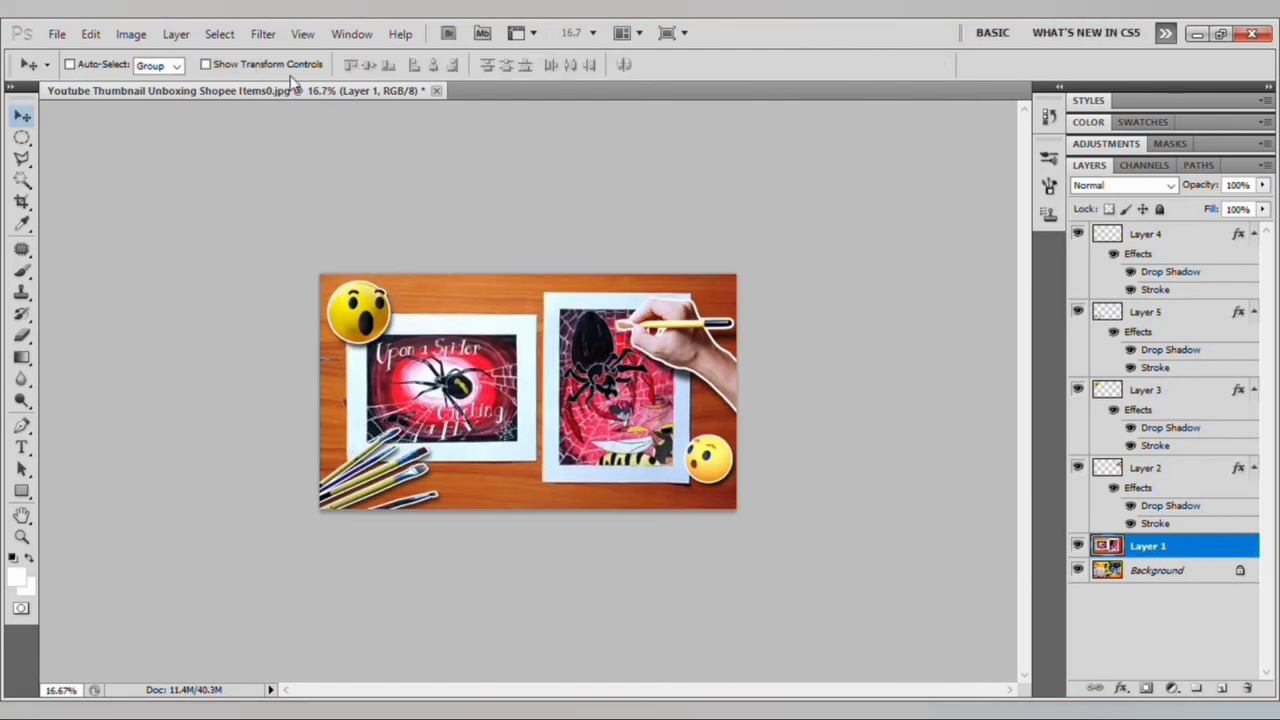
{"action": "key", "text": "ctrl+plus"}
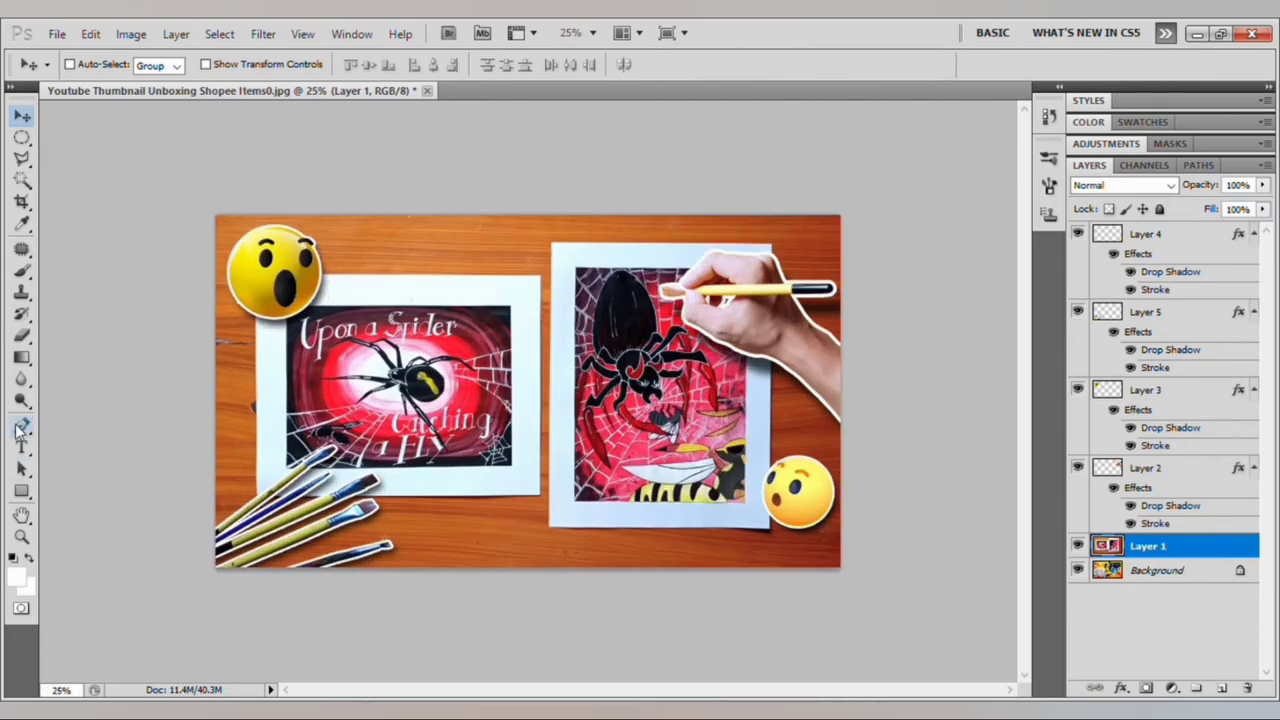
{"action": "left_click", "coordinate": [21, 400]}
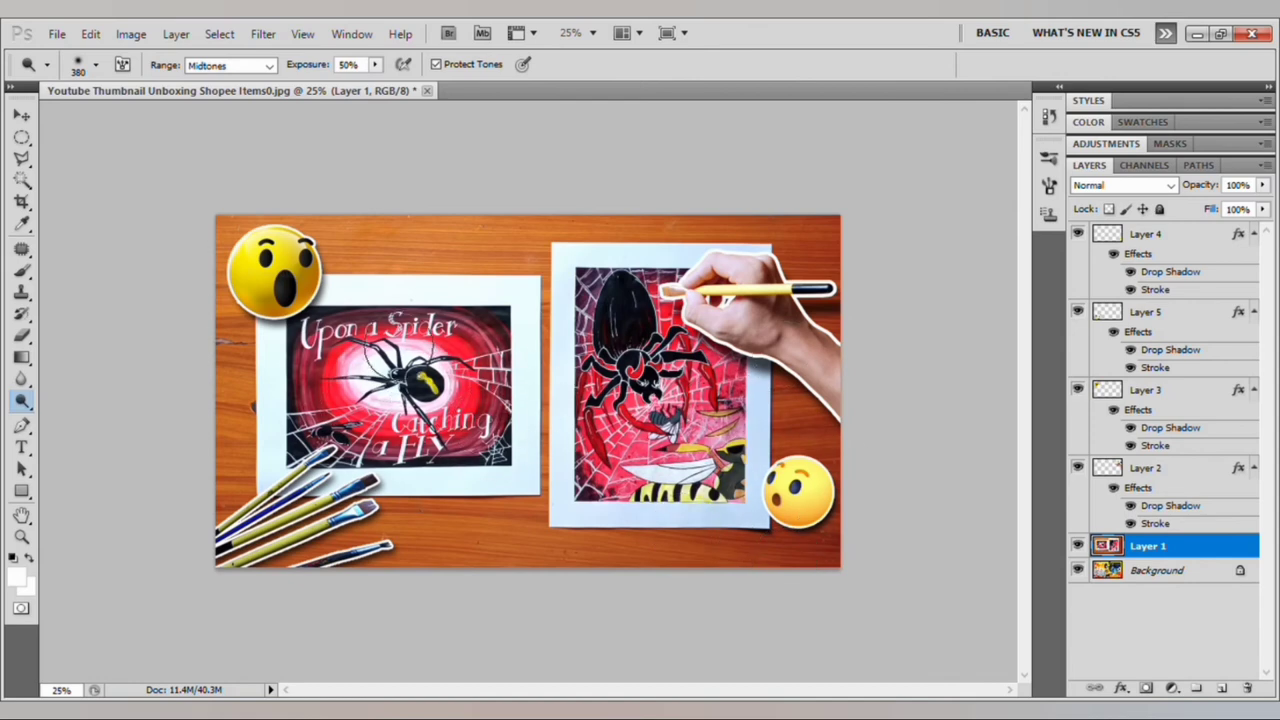
{"action": "left_click", "coordinate": [20, 118]}
{"action": "scroll", "coordinate": [440, 380], "scroll_direction": "up", "scroll_amount": 4}
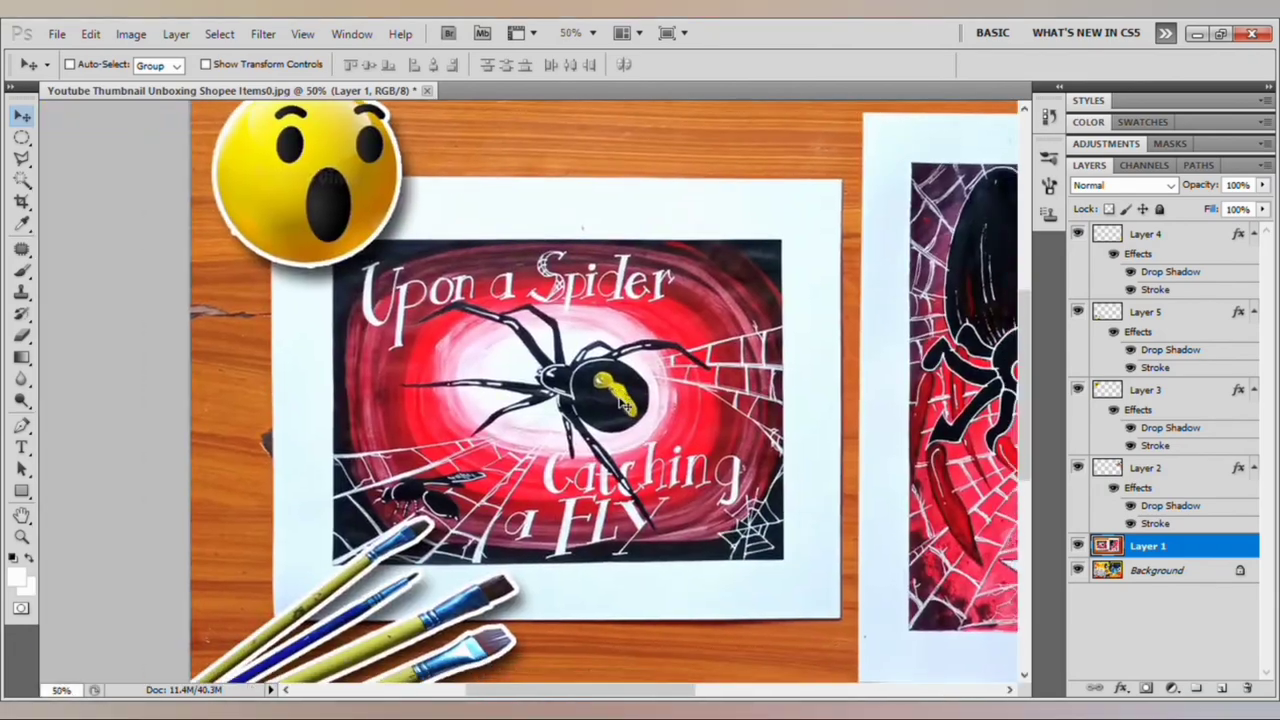
{"action": "scroll", "coordinate": [587, 404], "scroll_direction": "down", "scroll_amount": 1}
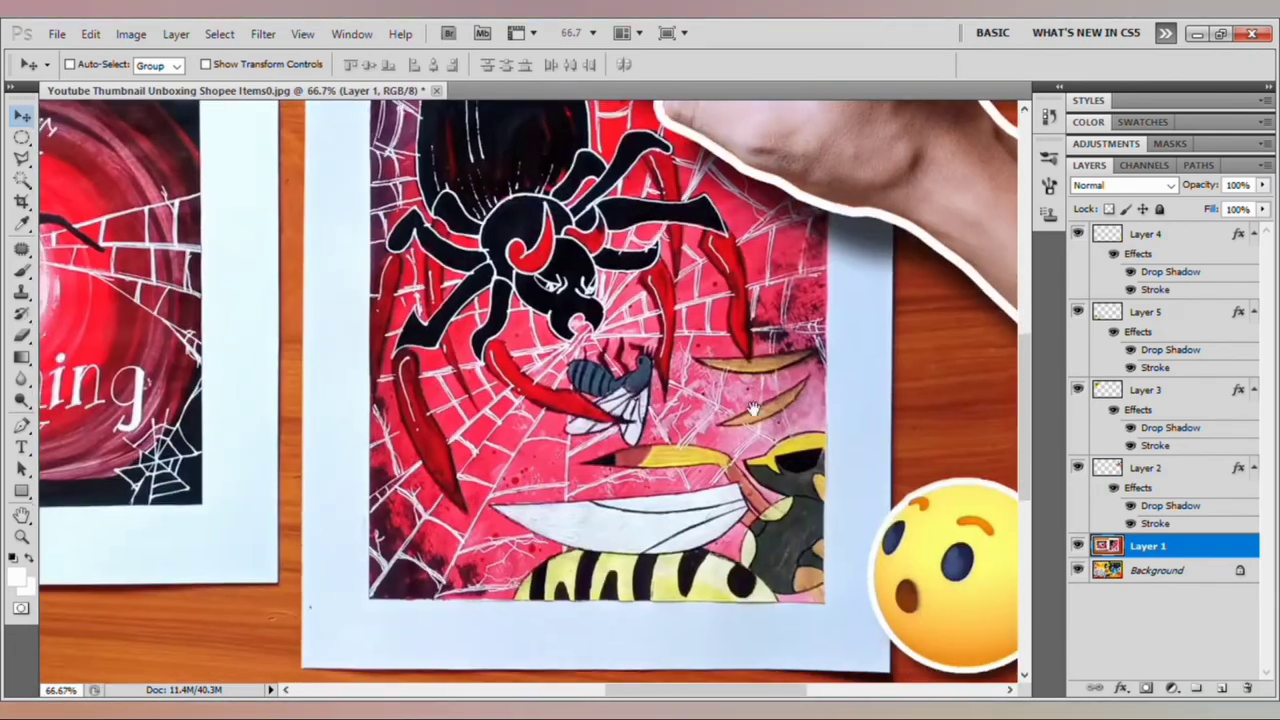